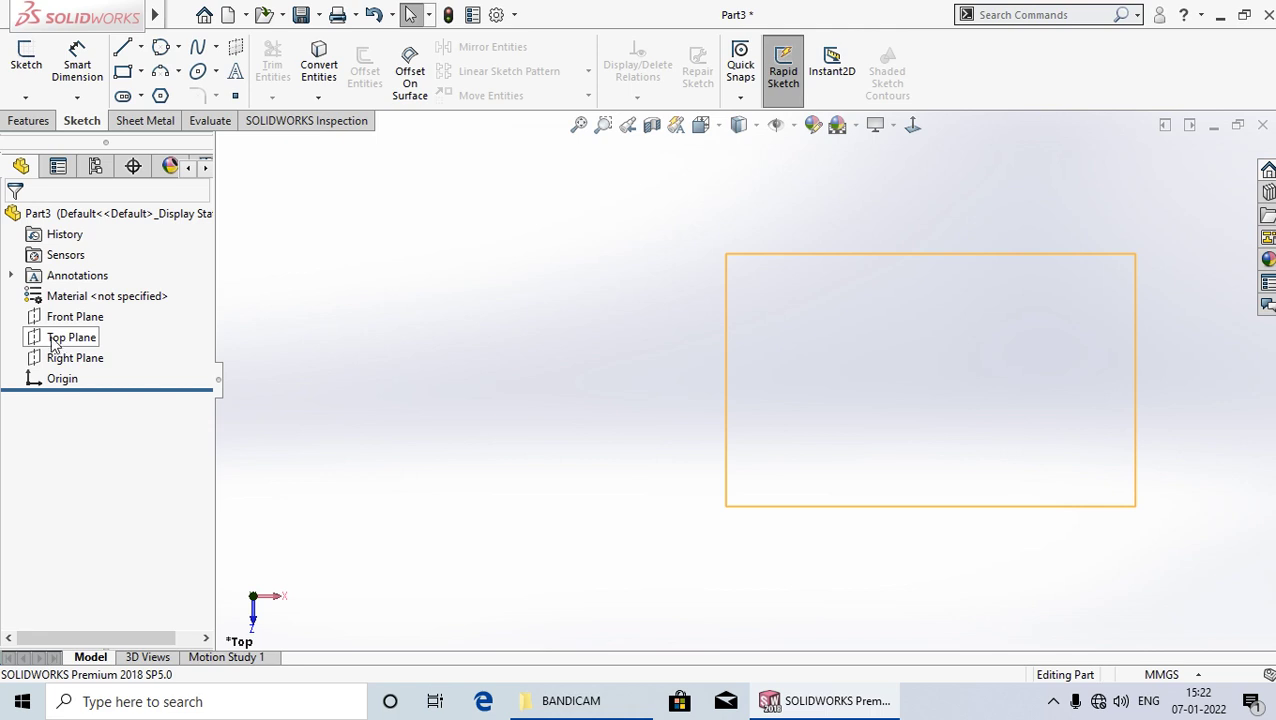
Create Sketch5 on the Top Plane from the plane's right-click menu.
right_click(56, 338)
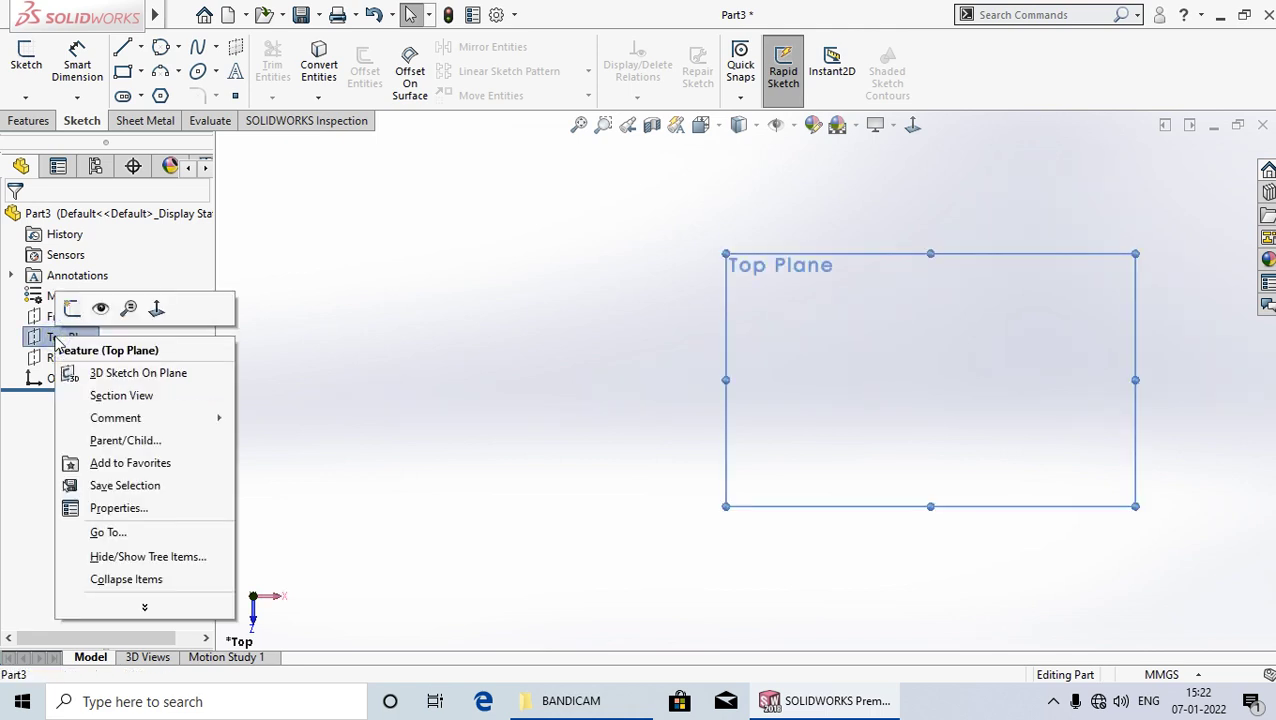
left_click(72, 309)
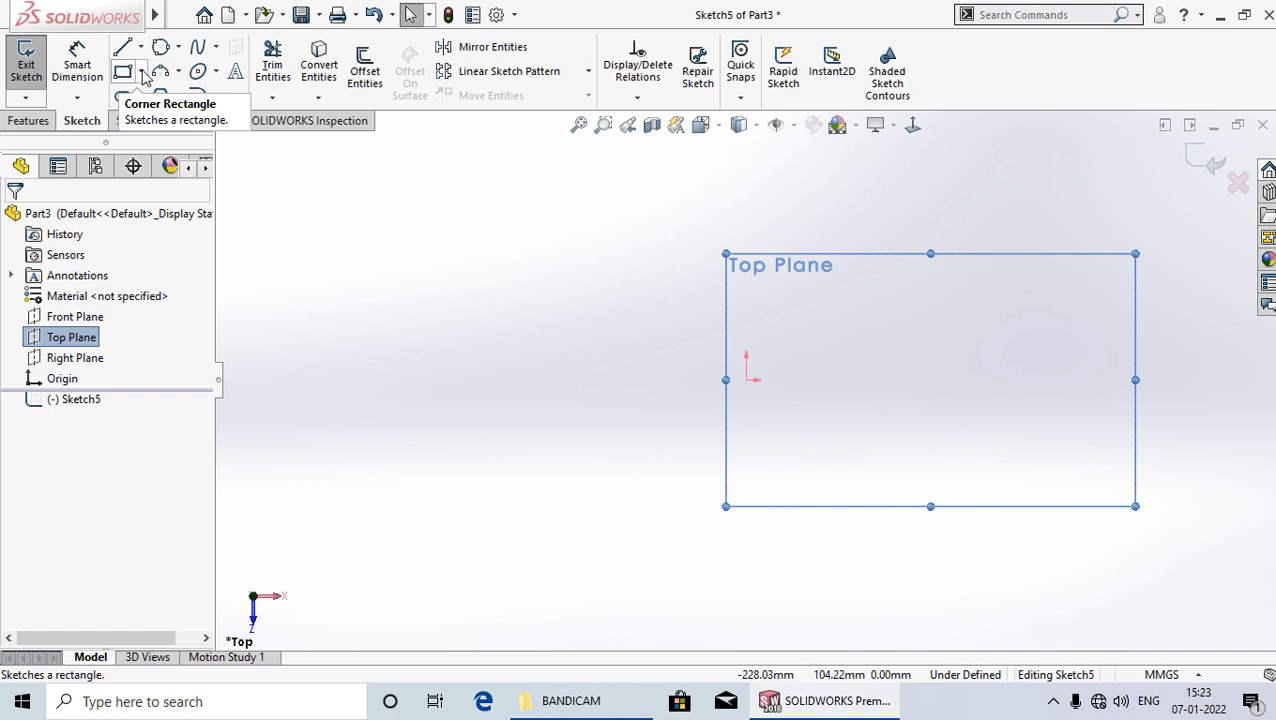
Open the Rectangle flyout on the Sketch tab to list corner, center, 3-point and parallelogram types.
left_click(143, 75)
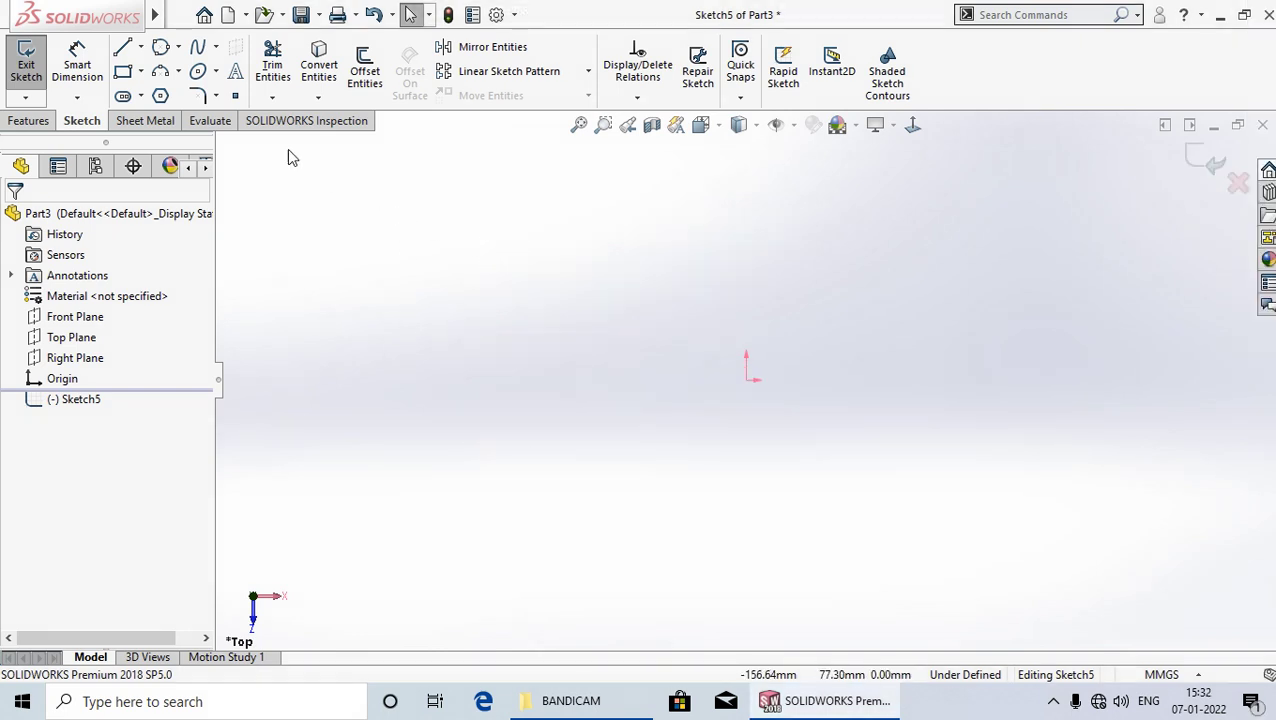
Select the Corner Rectangle tool and zoom in toward the sketch origin.
left_click(143, 73)
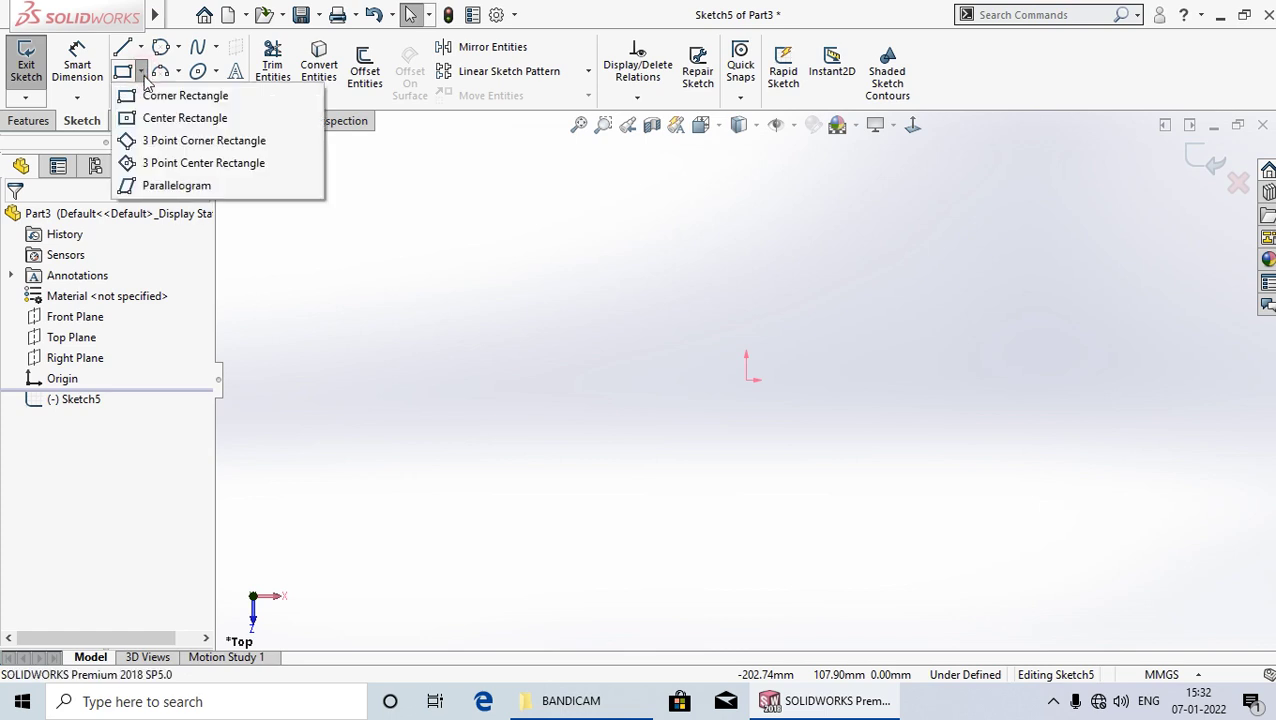
left_click(166, 96)
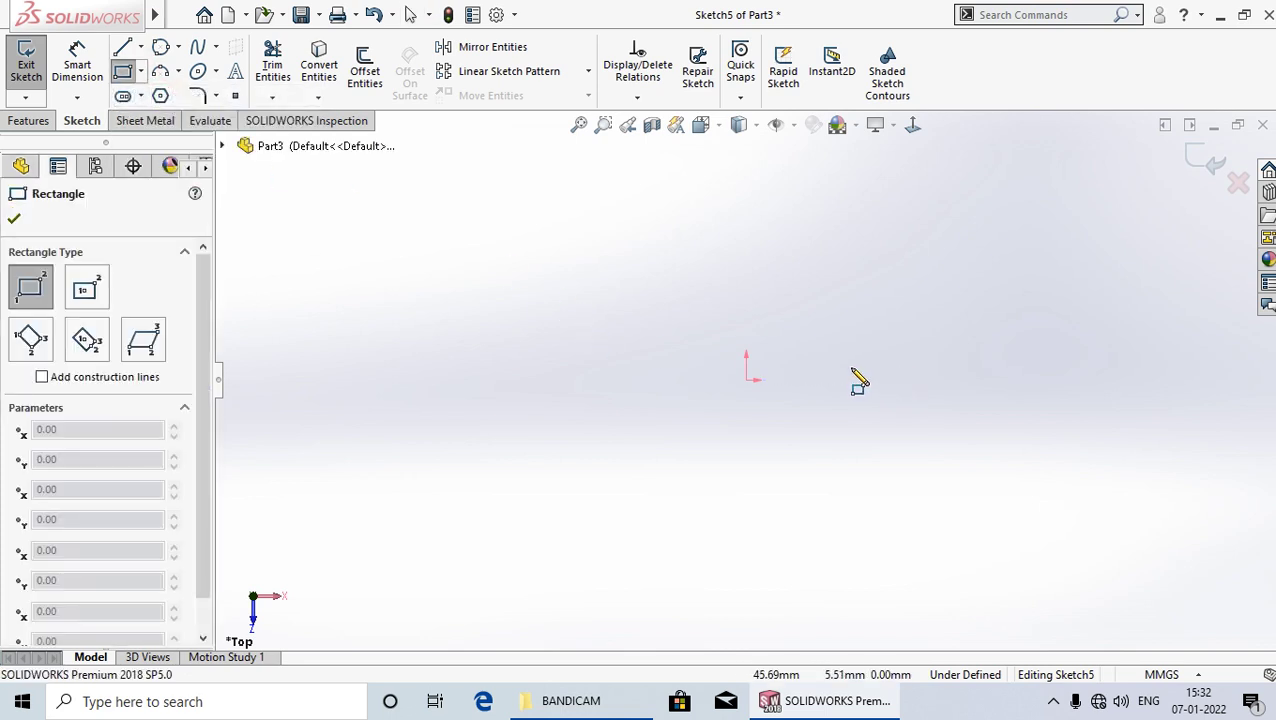
scroll(820, 370, "down", 2)
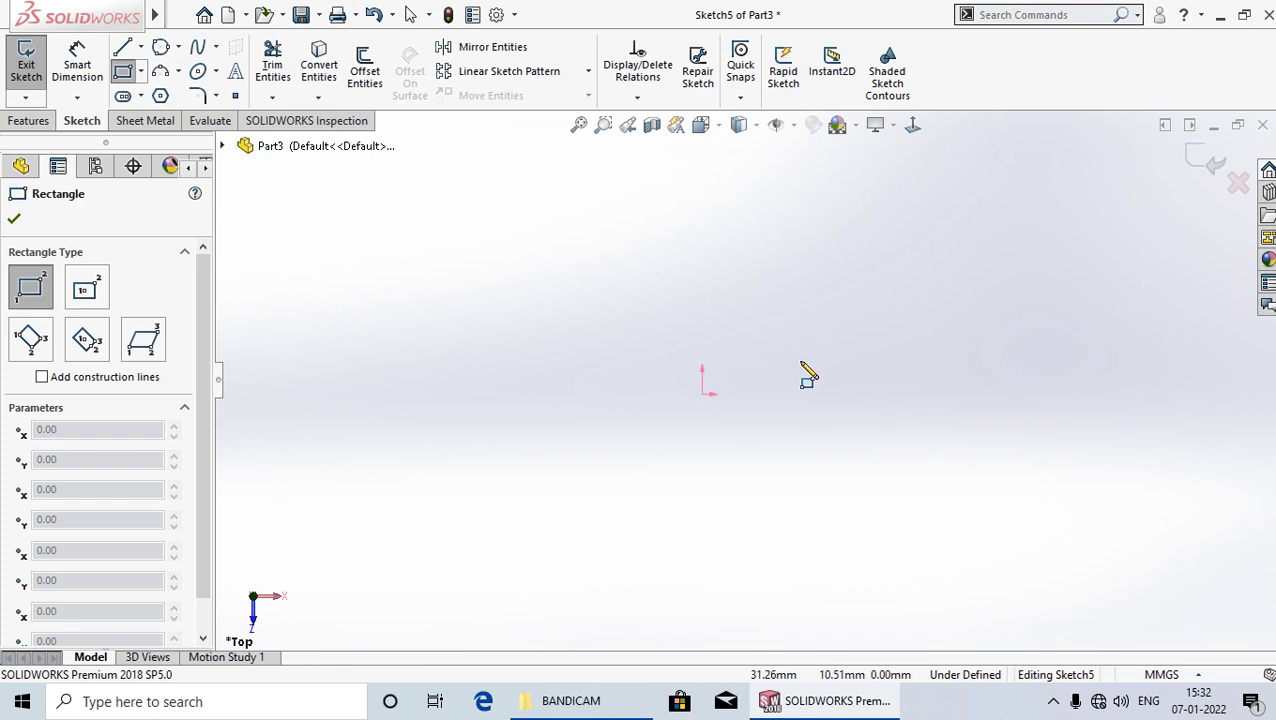
scroll(769, 381, "down", 1)
scroll(712, 413, "down", 1)
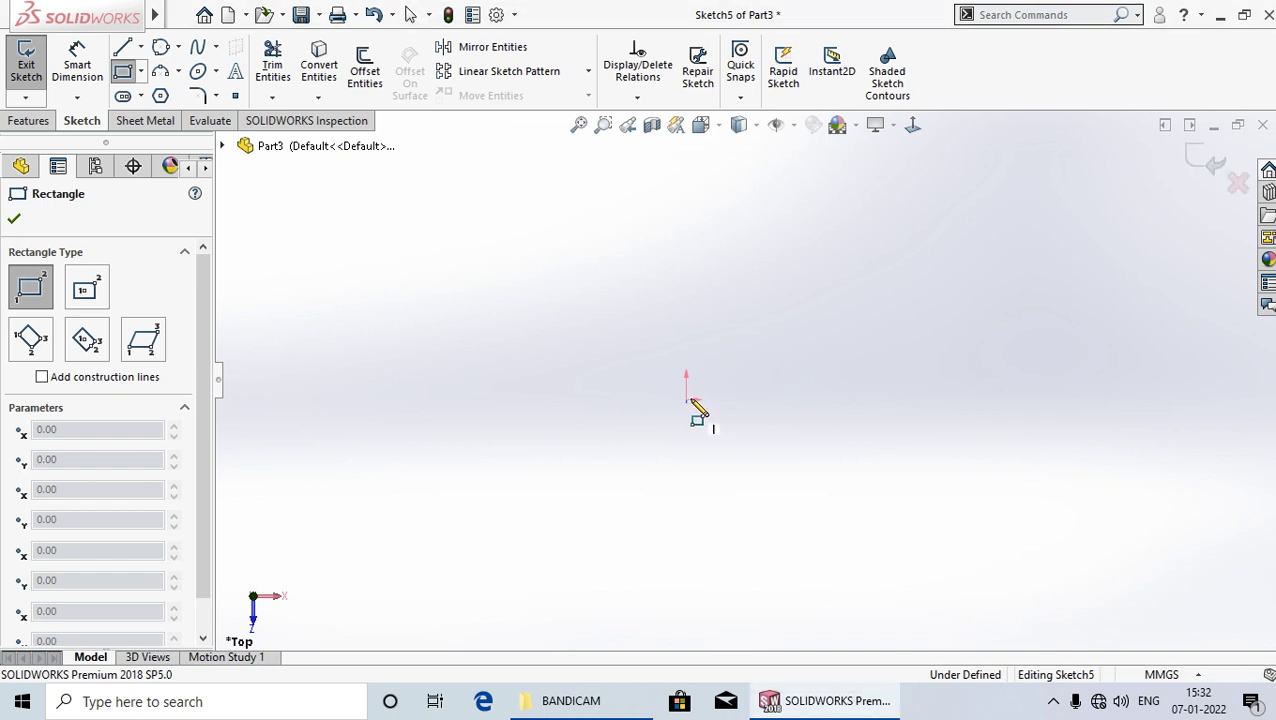
scroll(740, 400, "down", 2)
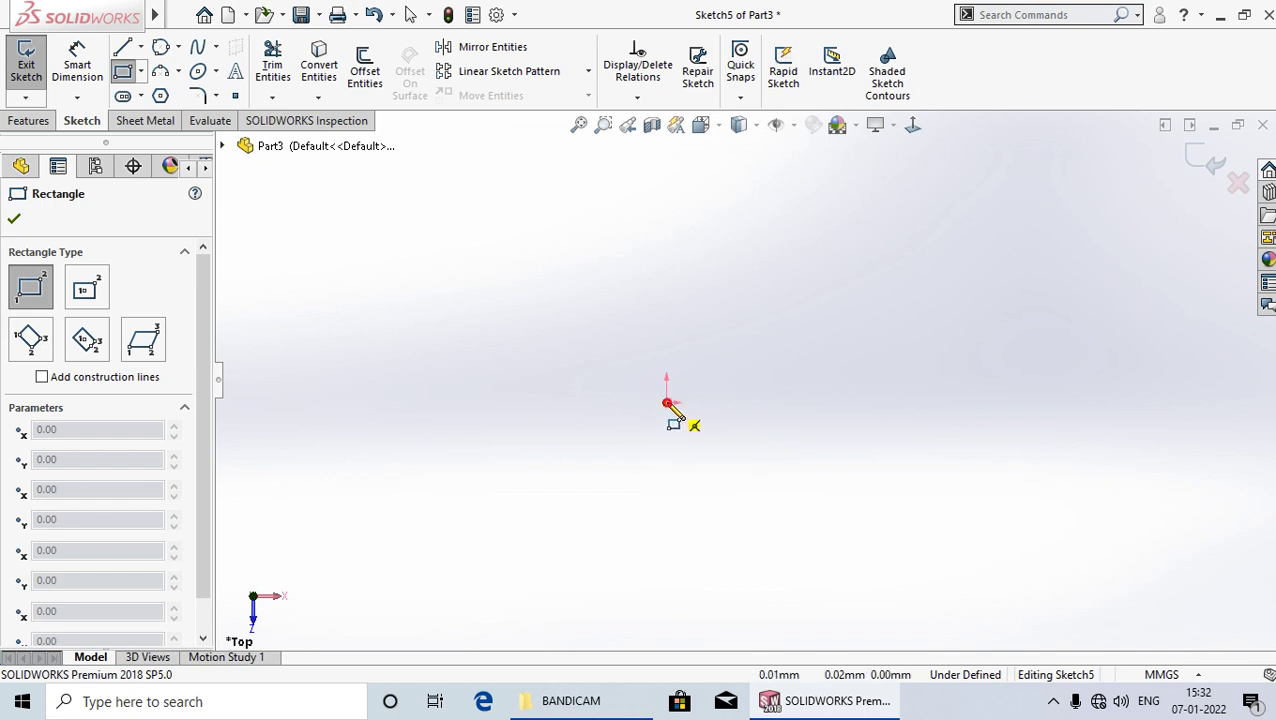
Draw a corner rectangle about 111.34 by 48.94 mm from the origin, then exit the tool.
left_click(667, 403)
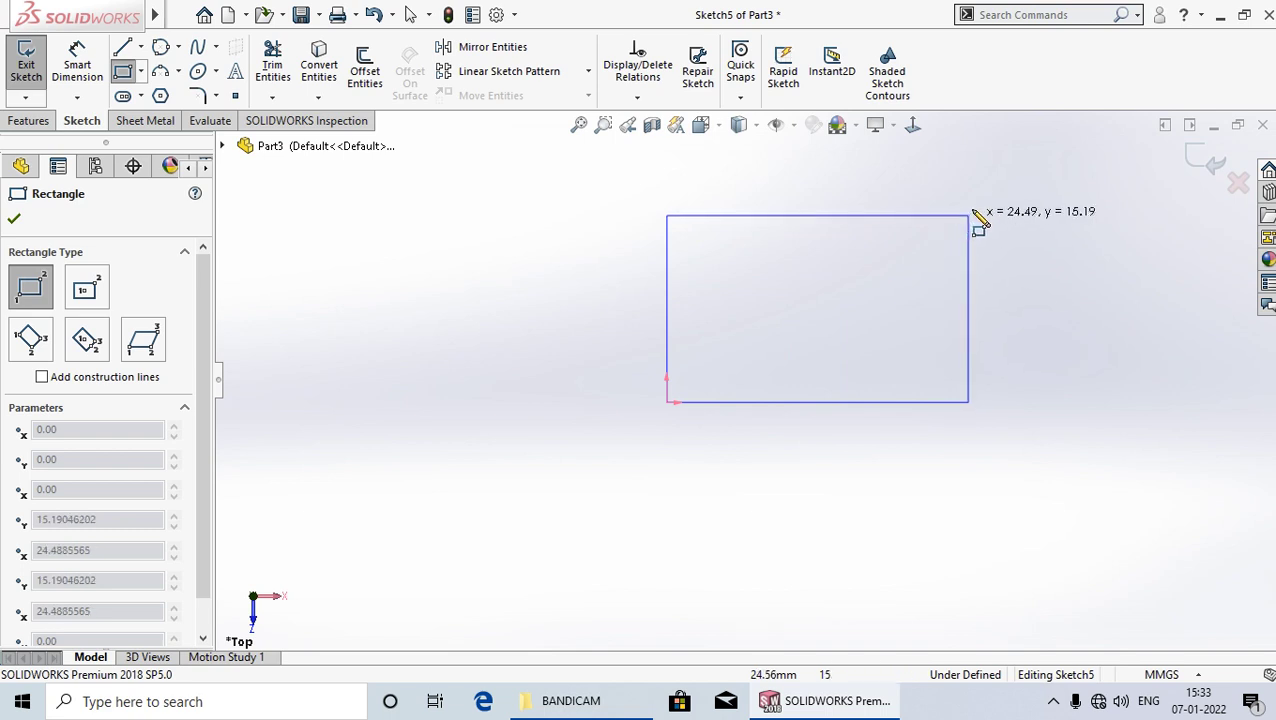
key("z")
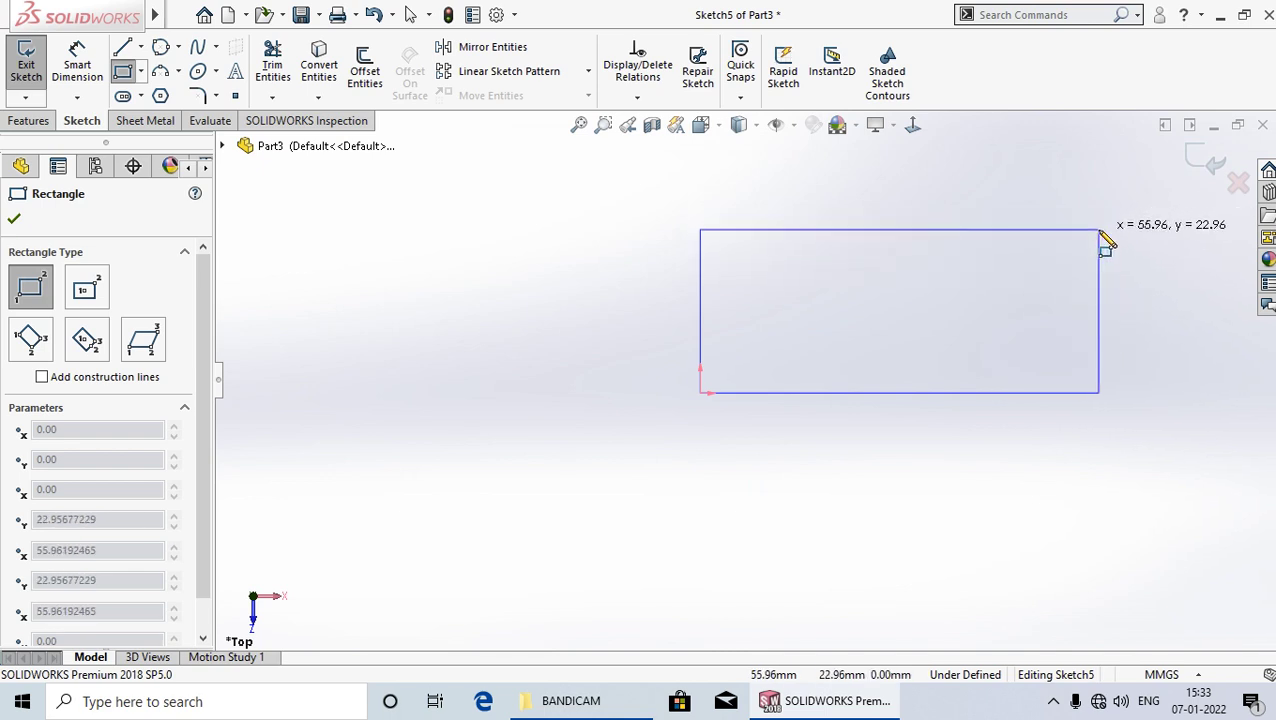
key("z")
key("z")
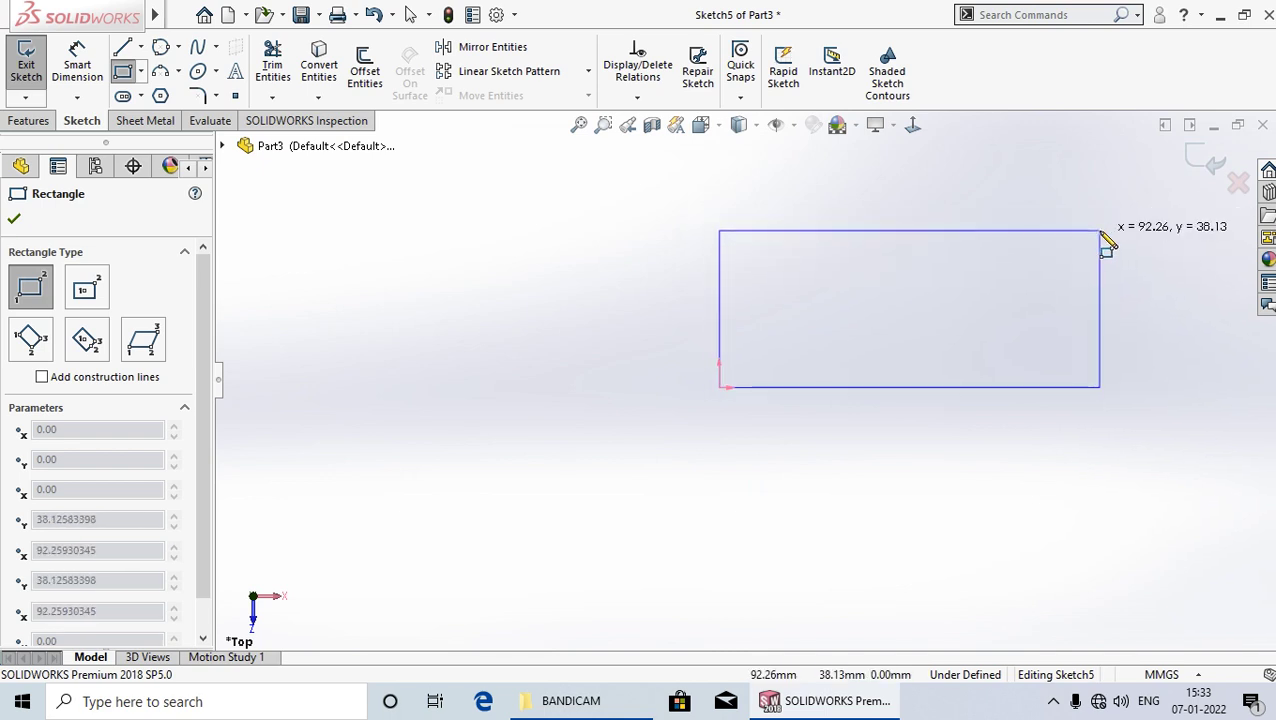
key("z")
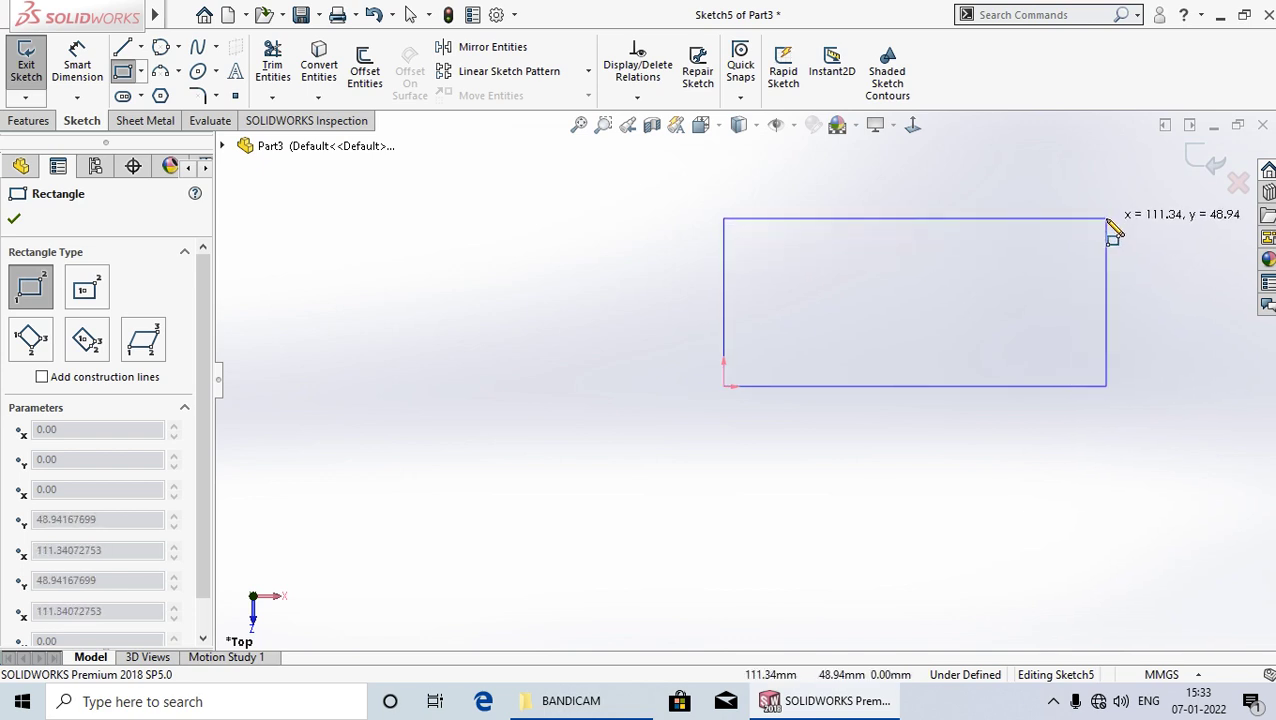
left_click(1107, 219)
right_click(1107, 220)
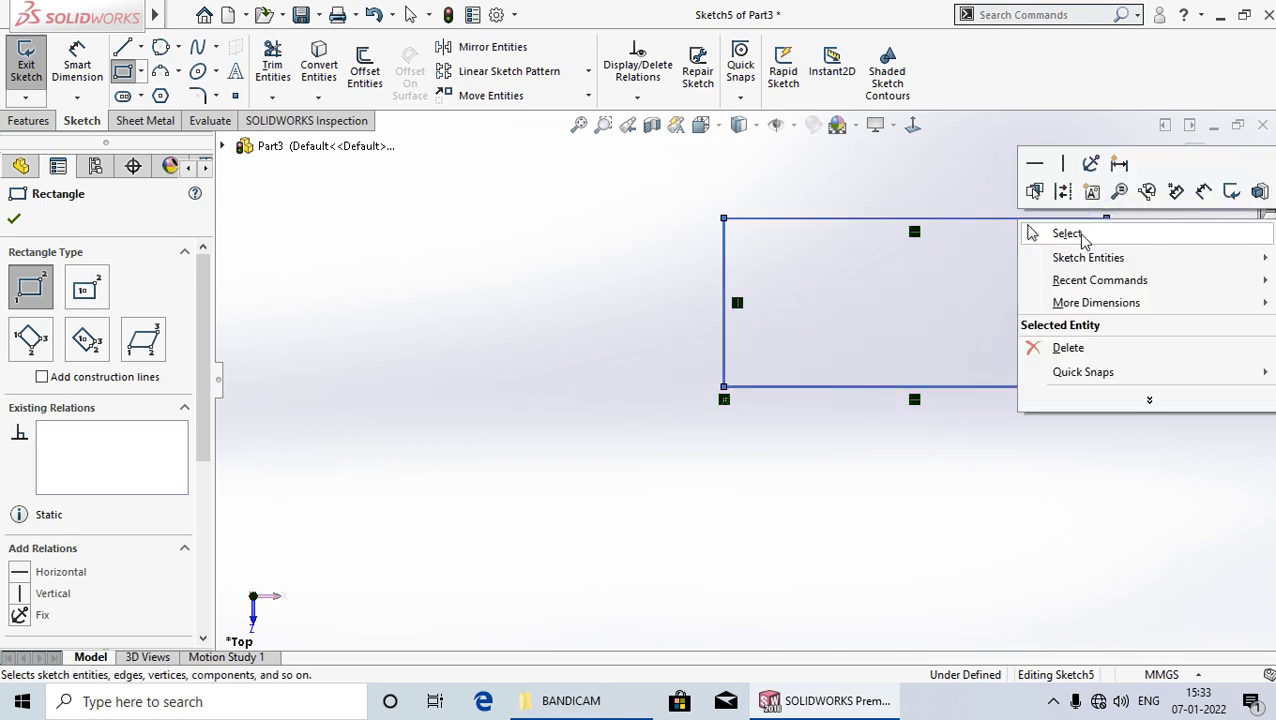
left_click(1079, 240)
scroll(972, 357, "up", 1)
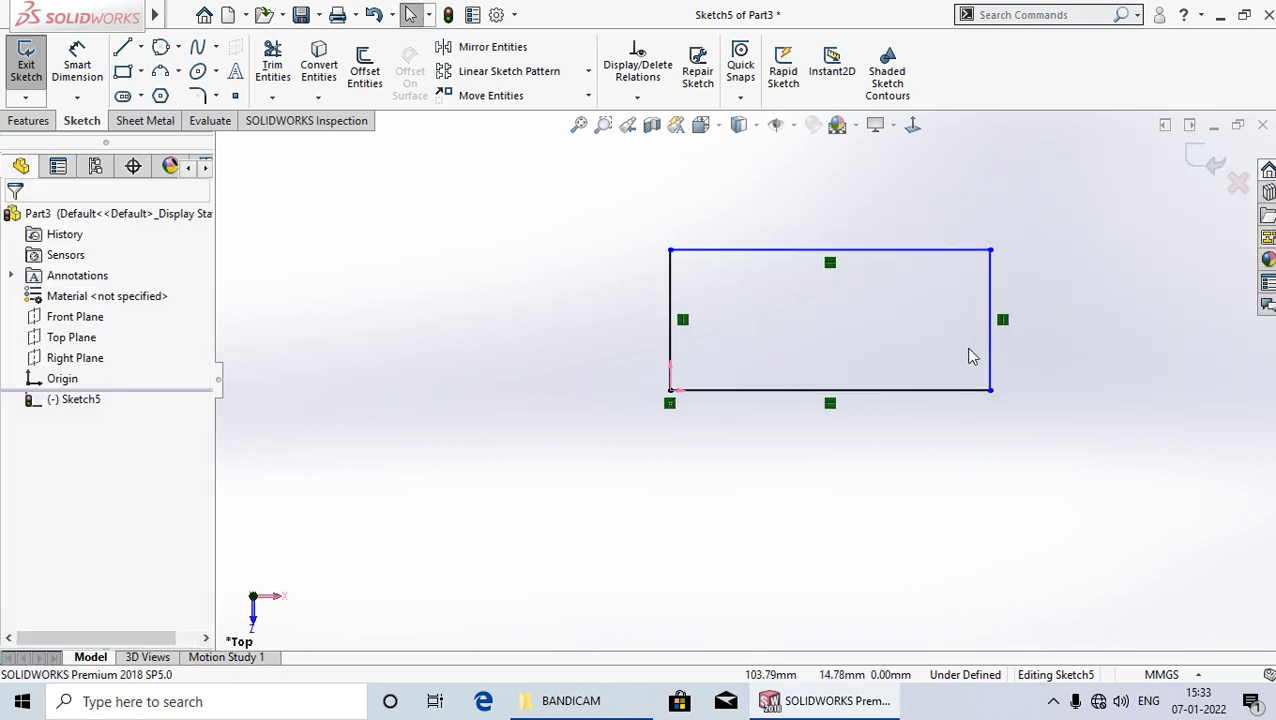
scroll(806, 385, "down", 1)
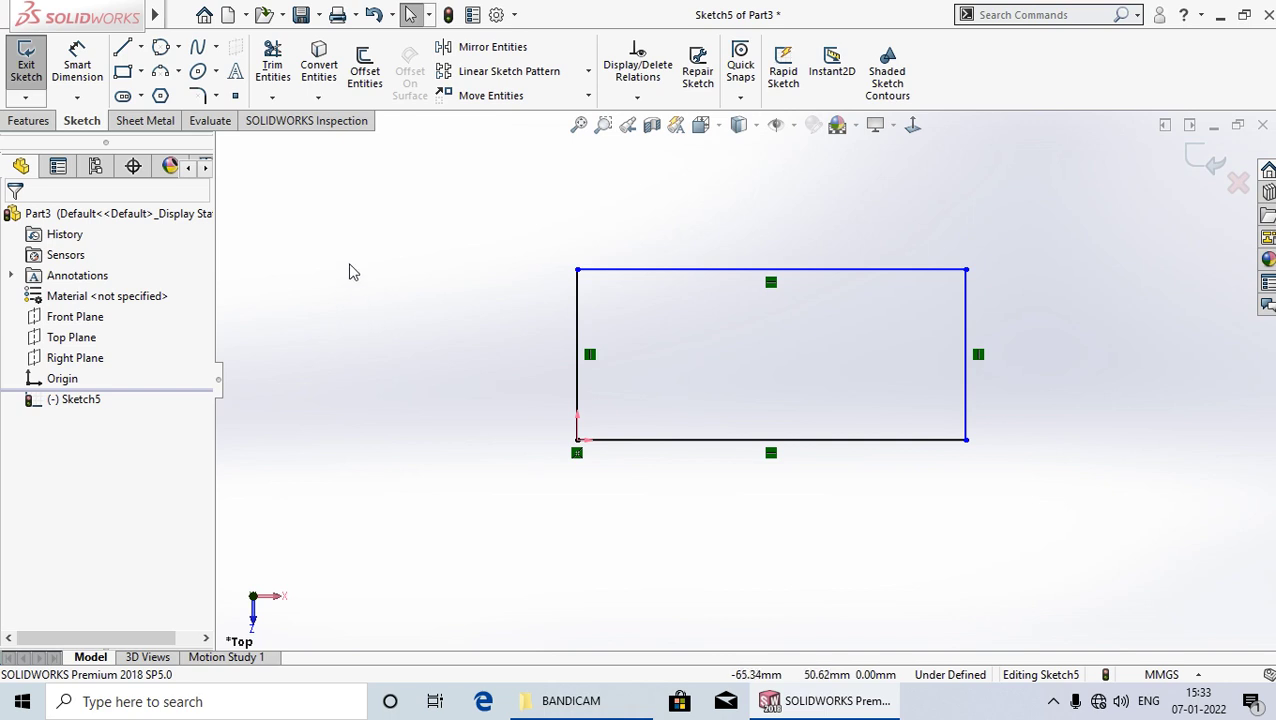
Dimension the rectangle's bottom edge to 100 and left edge to 70.
left_click(83, 60)
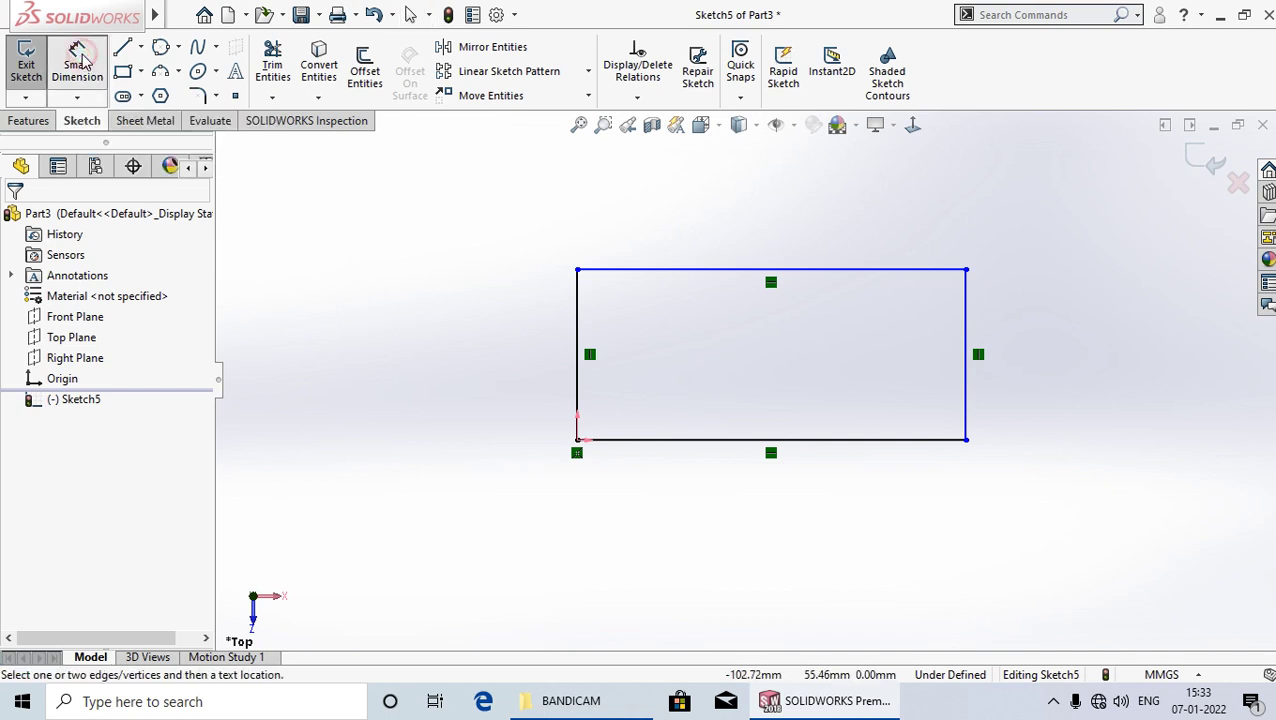
left_click(690, 441)
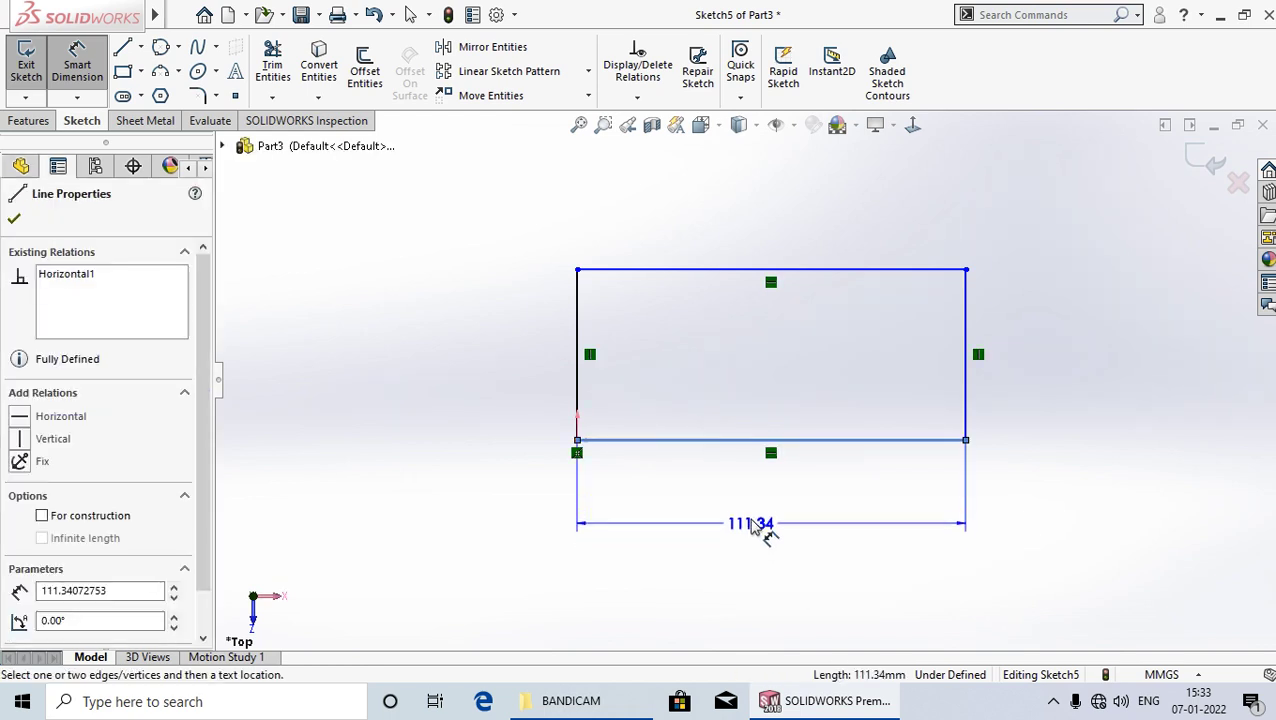
left_click(752, 517)
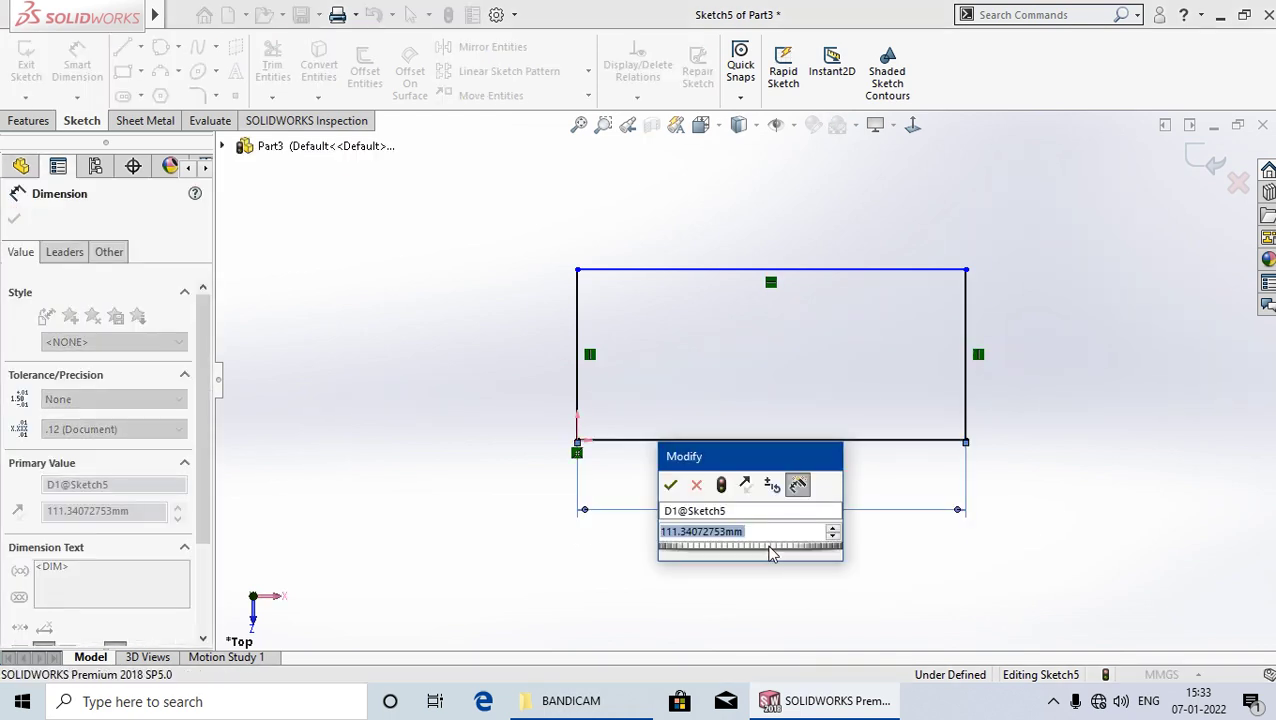
type("100")
key("Return")
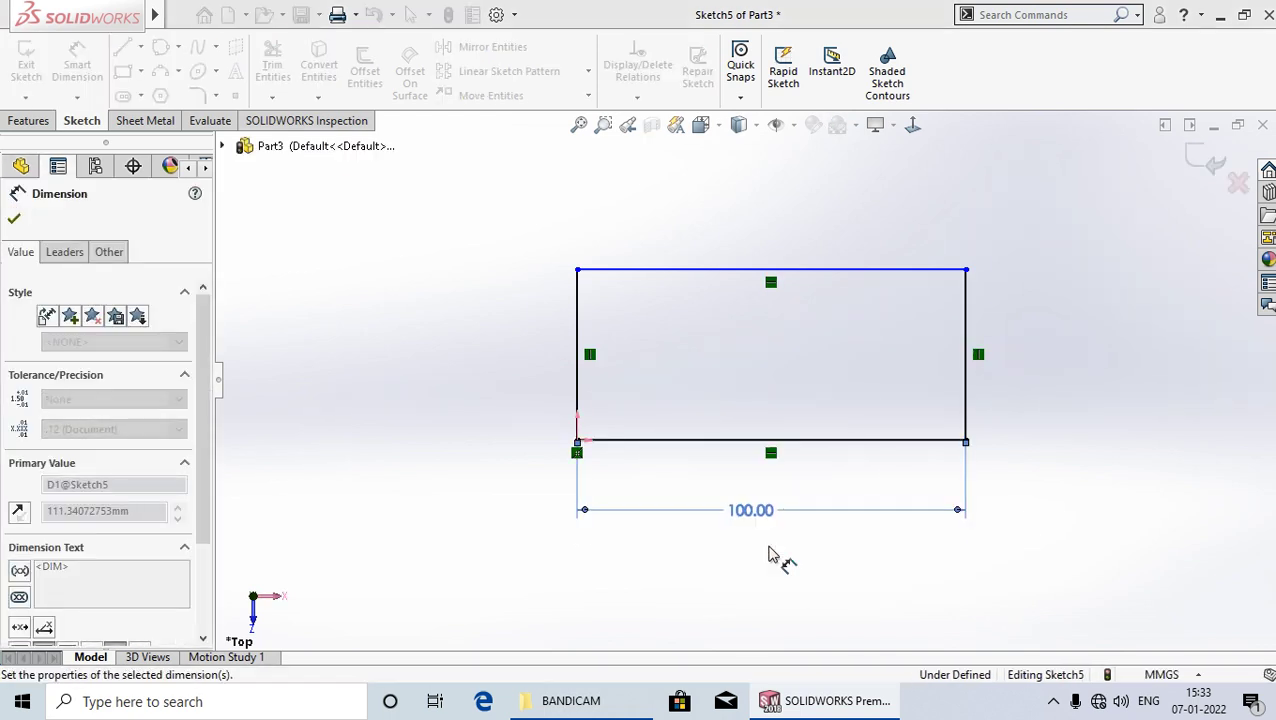
left_click(578, 380)
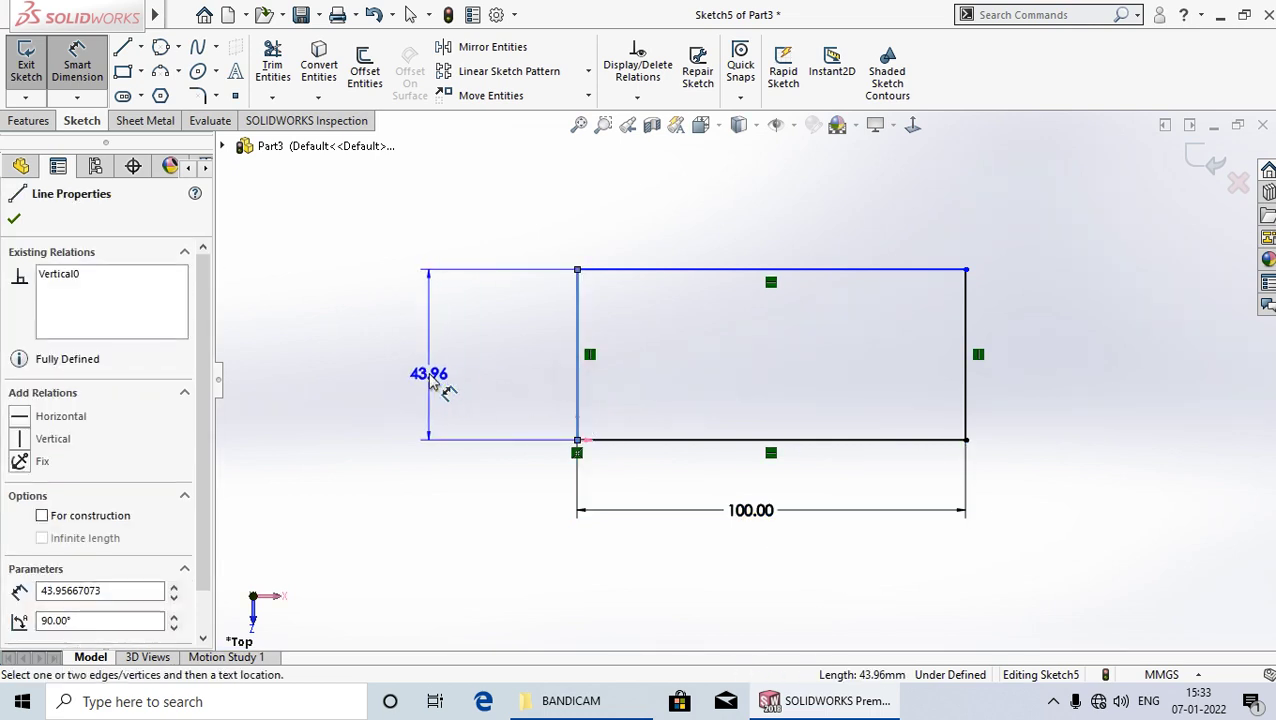
left_click(432, 383)
type("70")
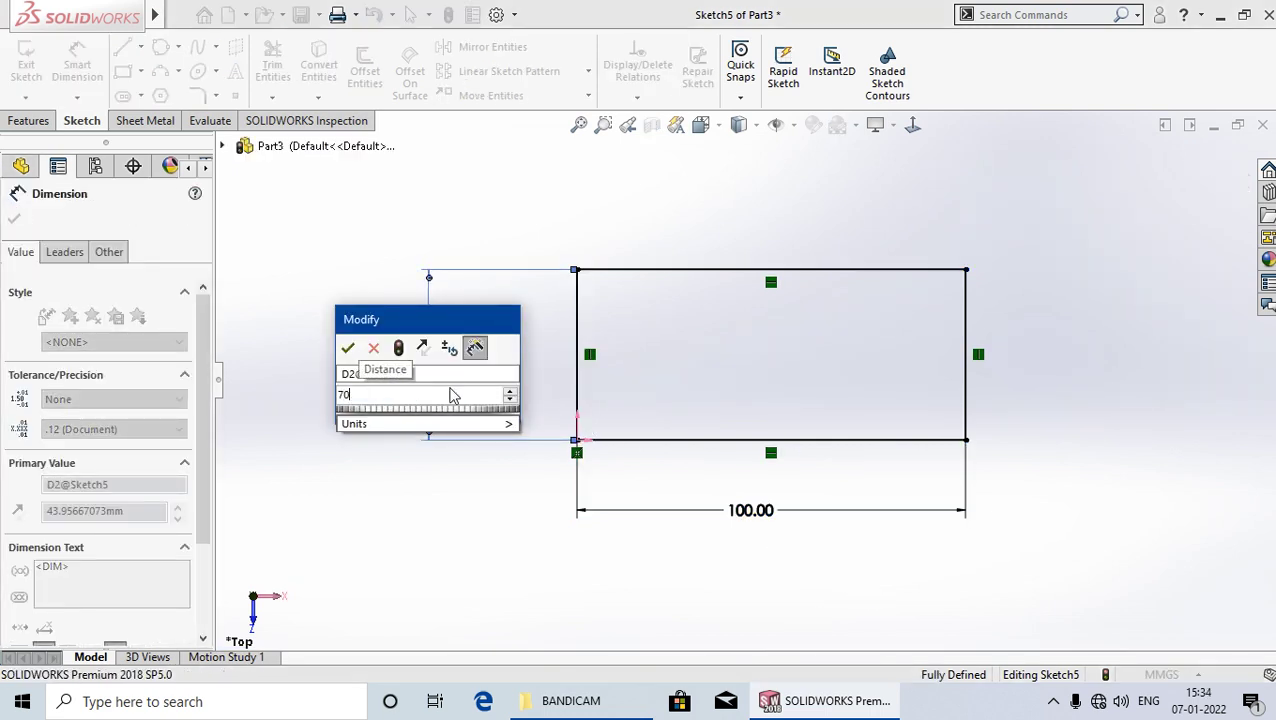
key("Return")
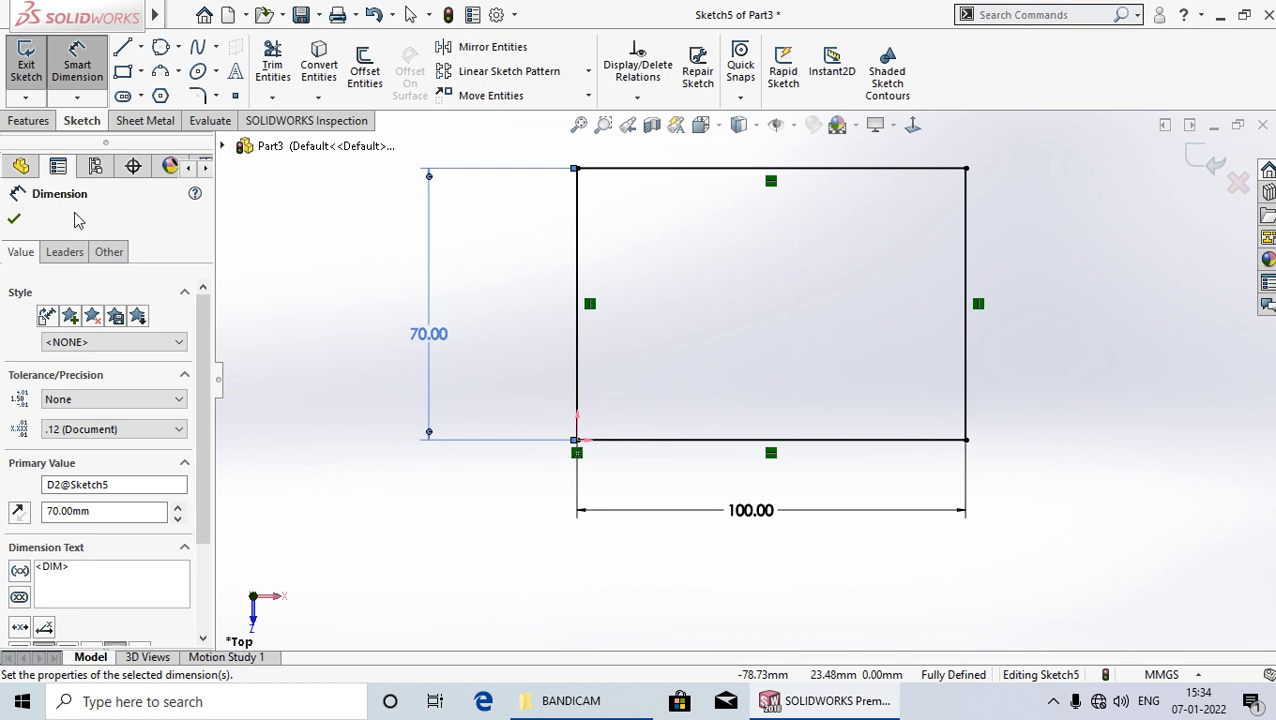
Box-select the rectangle and its dimensions and delete them, leaving only the origin.
left_click(15, 221)
scroll(750, 388, "up", 1)
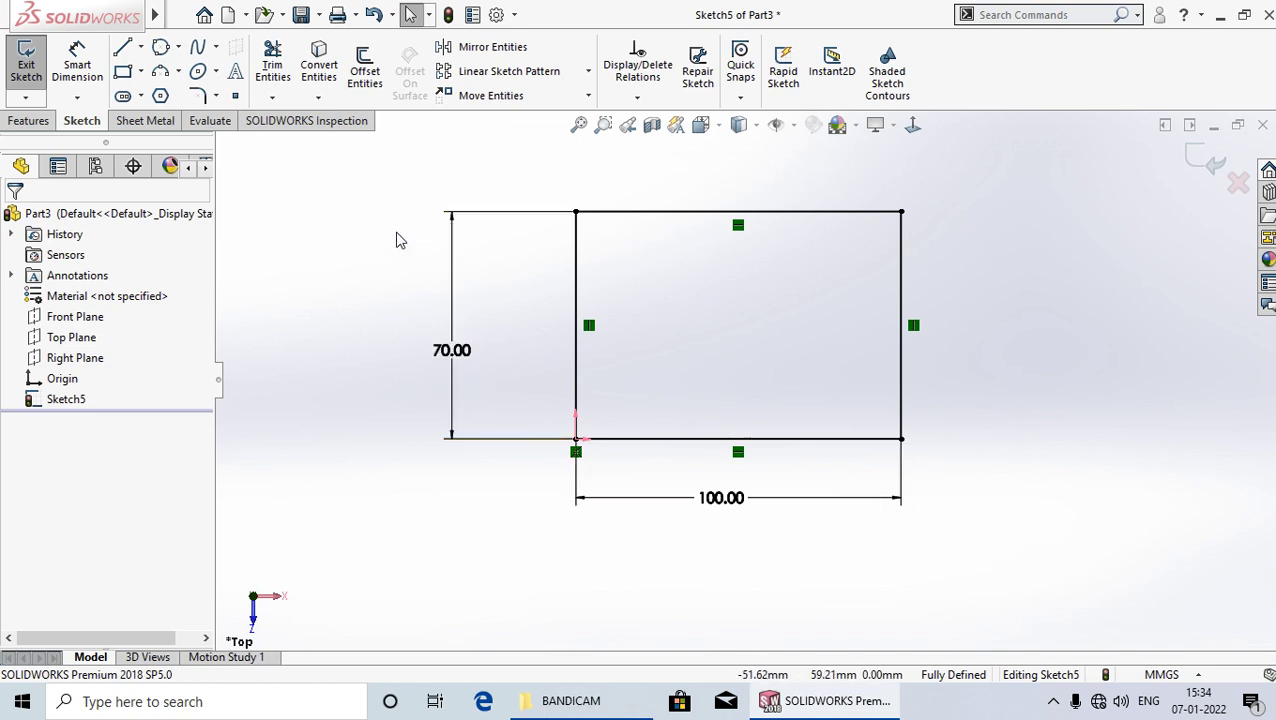
left_click_drag(1066, 588, 340, 134)
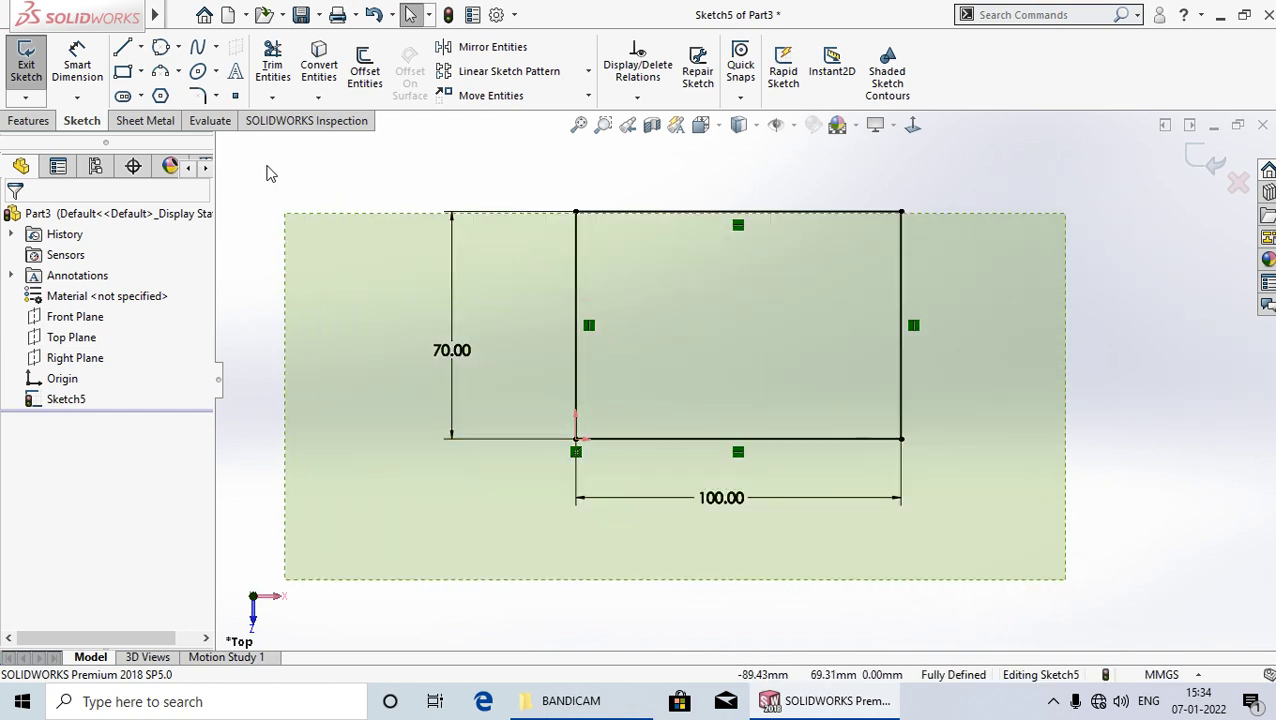
key("Delete")
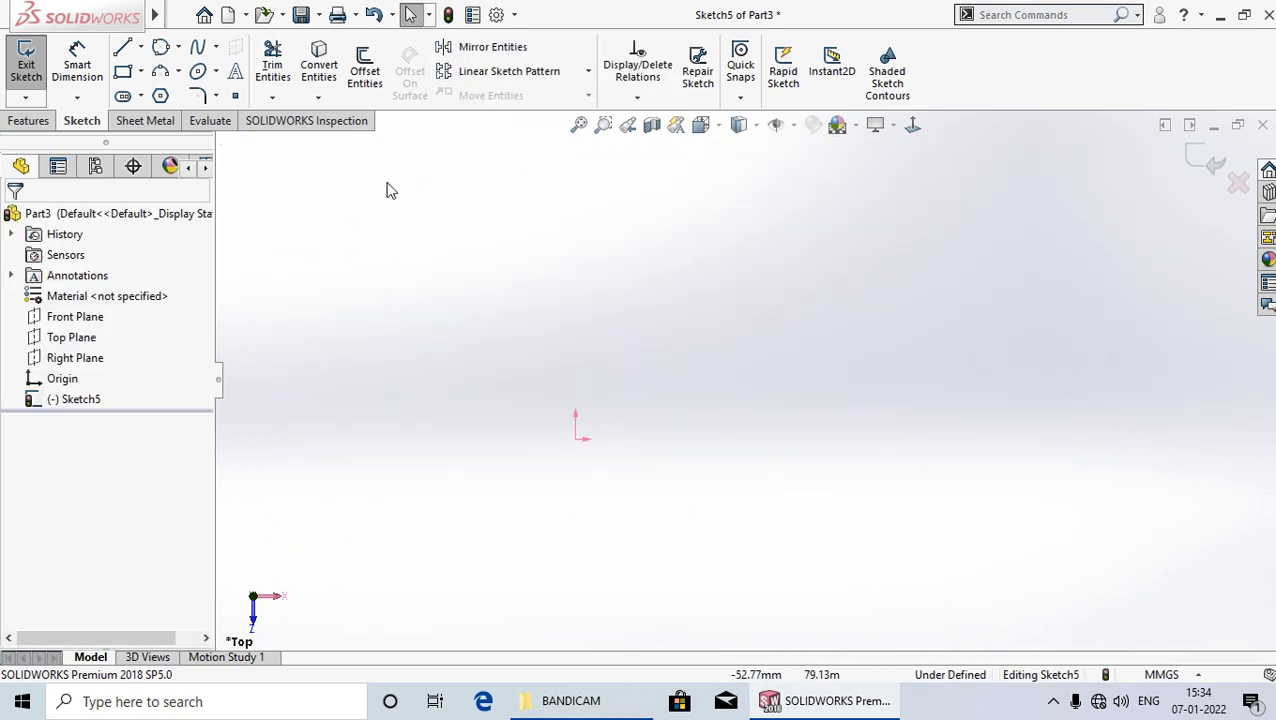
Draw a Center Rectangle centred on the origin with construction diagonals, then return to Select.
left_click(142, 73)
left_click(160, 118)
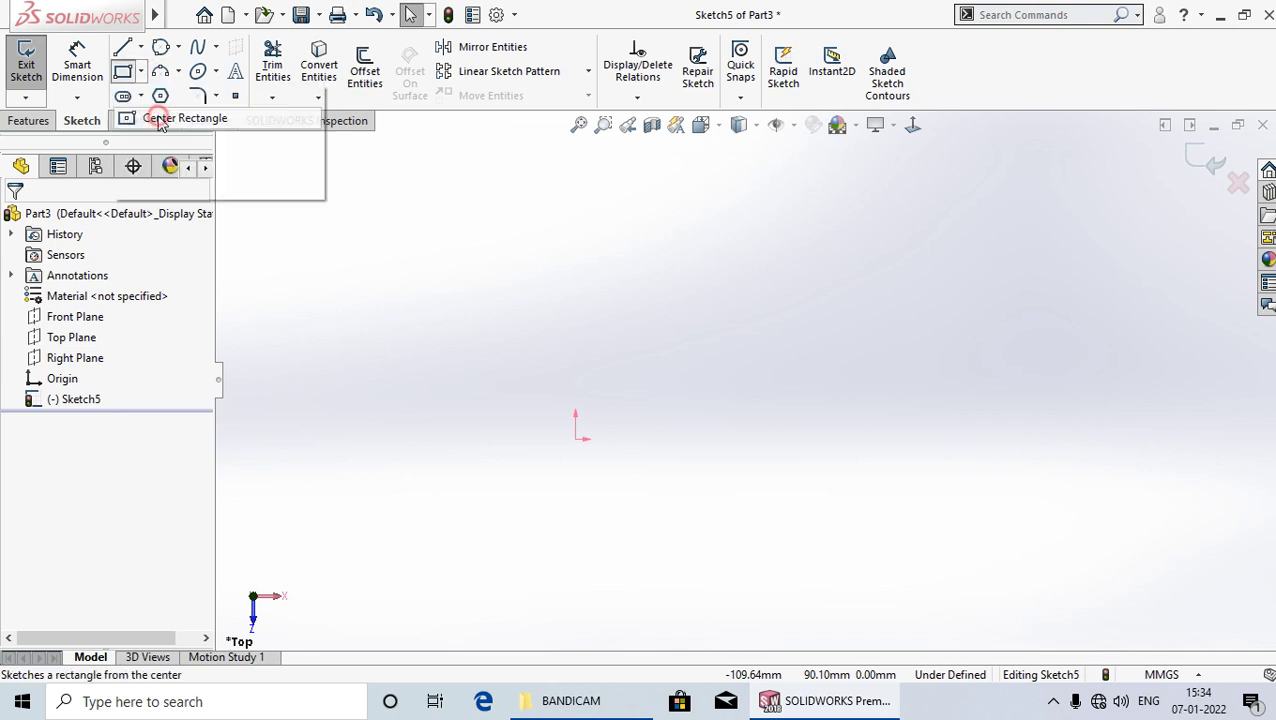
left_click(575, 438)
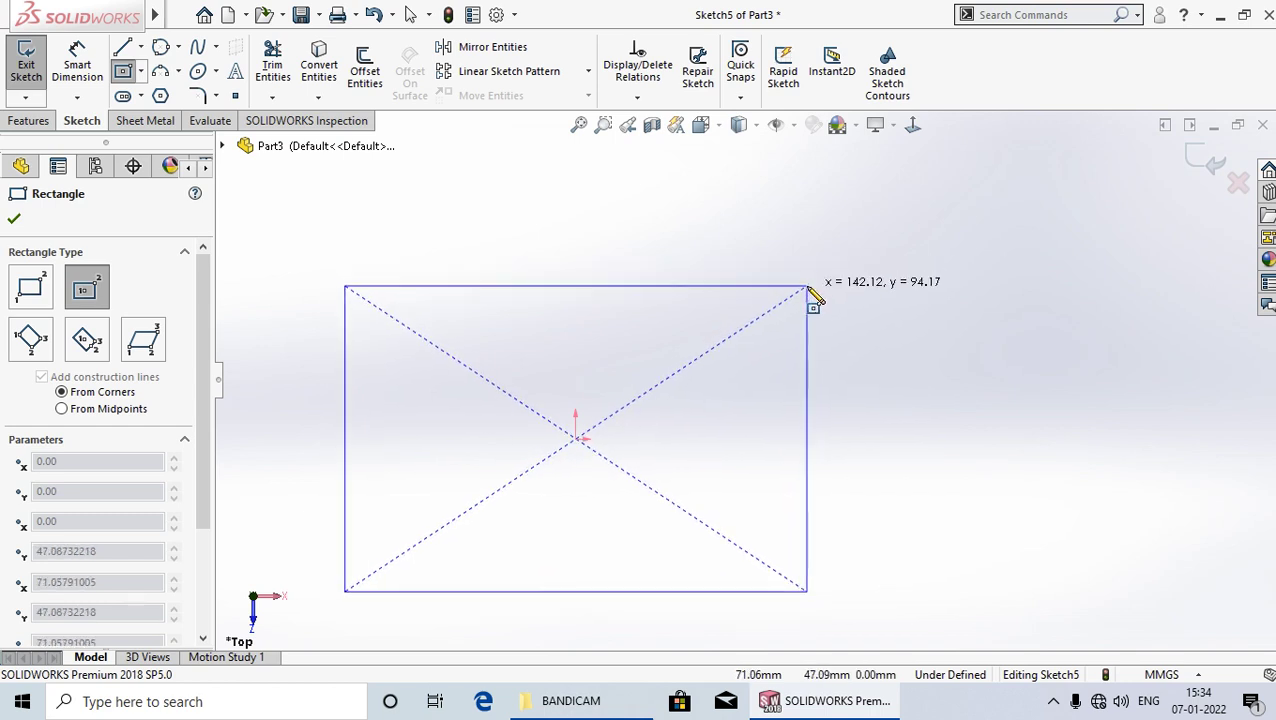
left_click(808, 287)
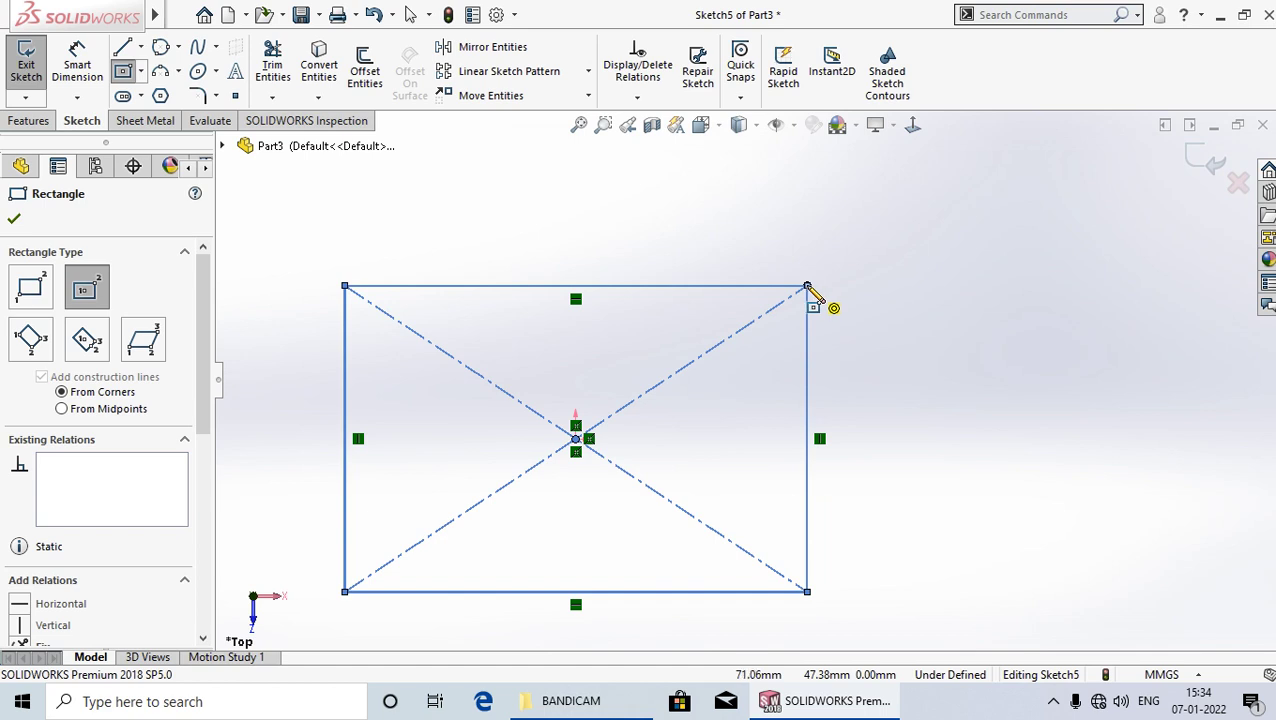
right_click(808, 287)
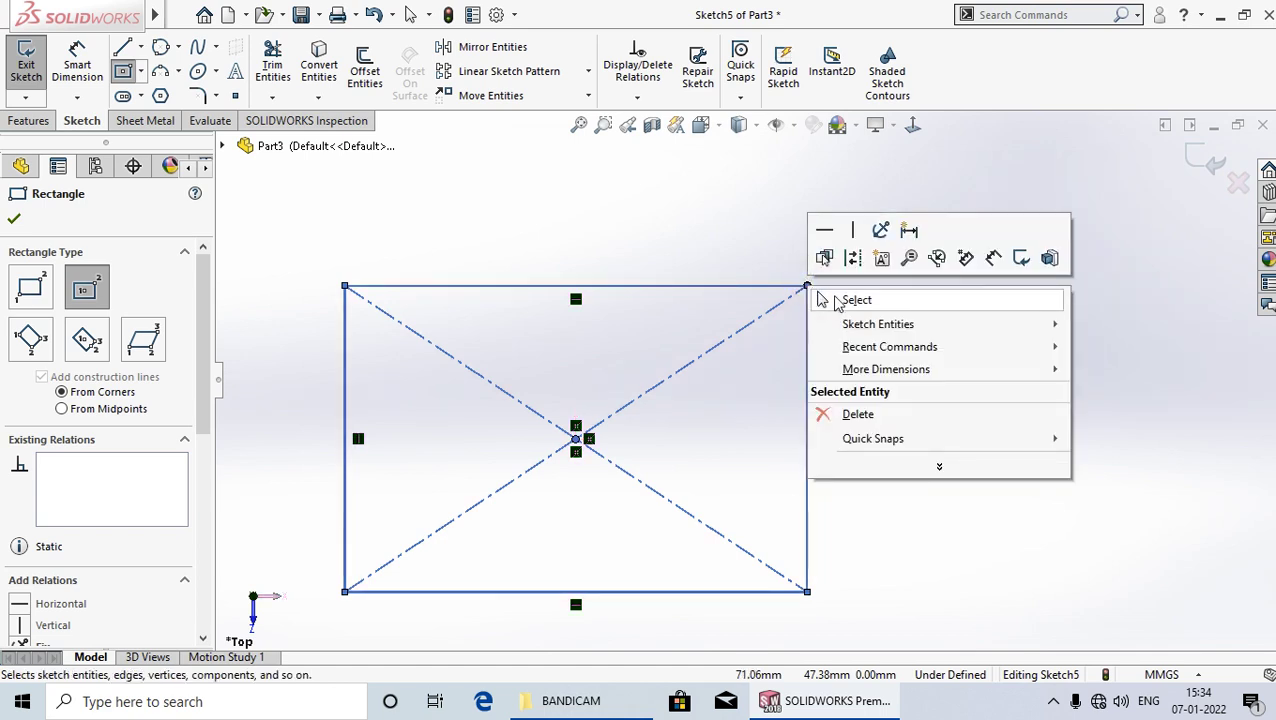
left_click(855, 302)
scroll(868, 464, "up", 1)
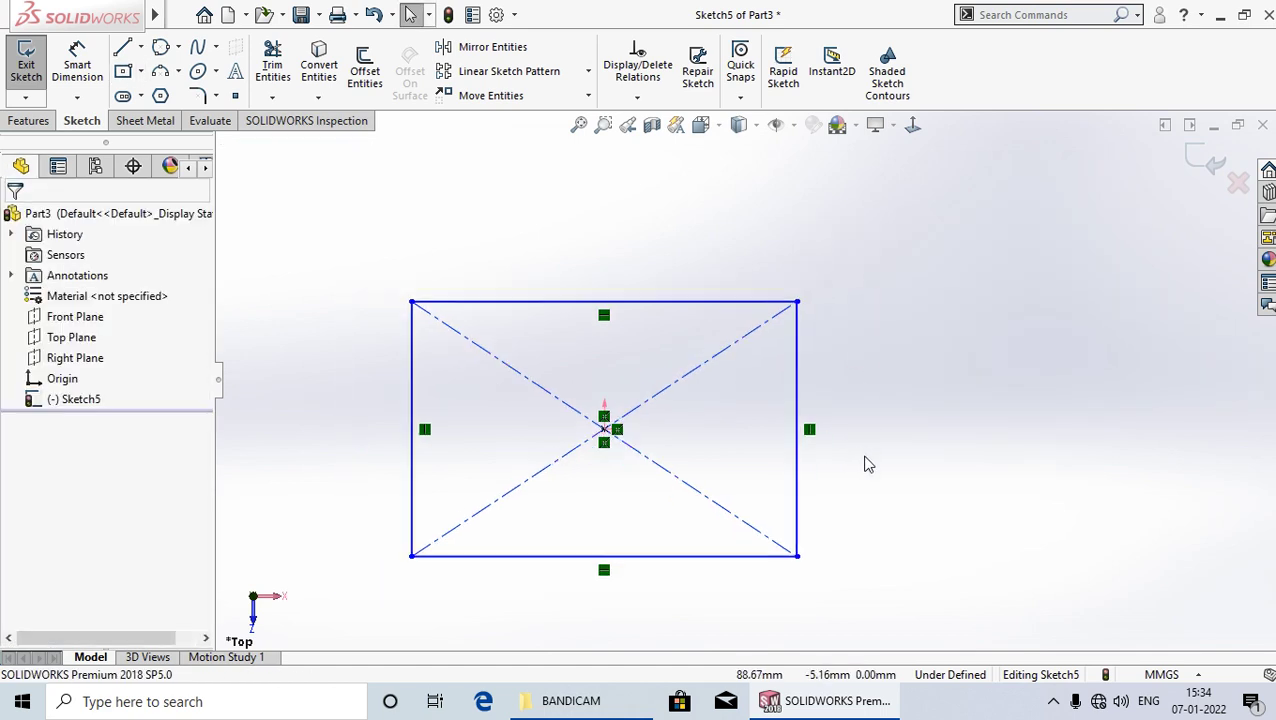
scroll(647, 524, "up", 1)
scroll(638, 476, "up", 1)
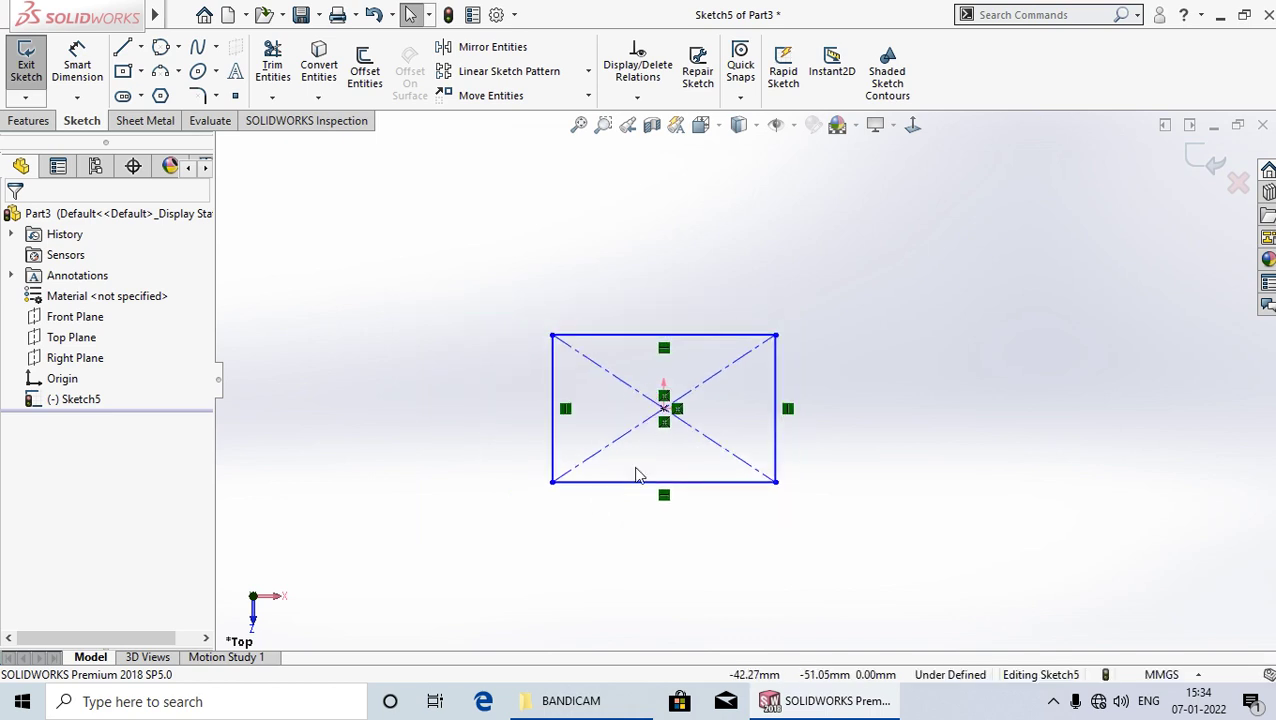
scroll(651, 423, "down", 1)
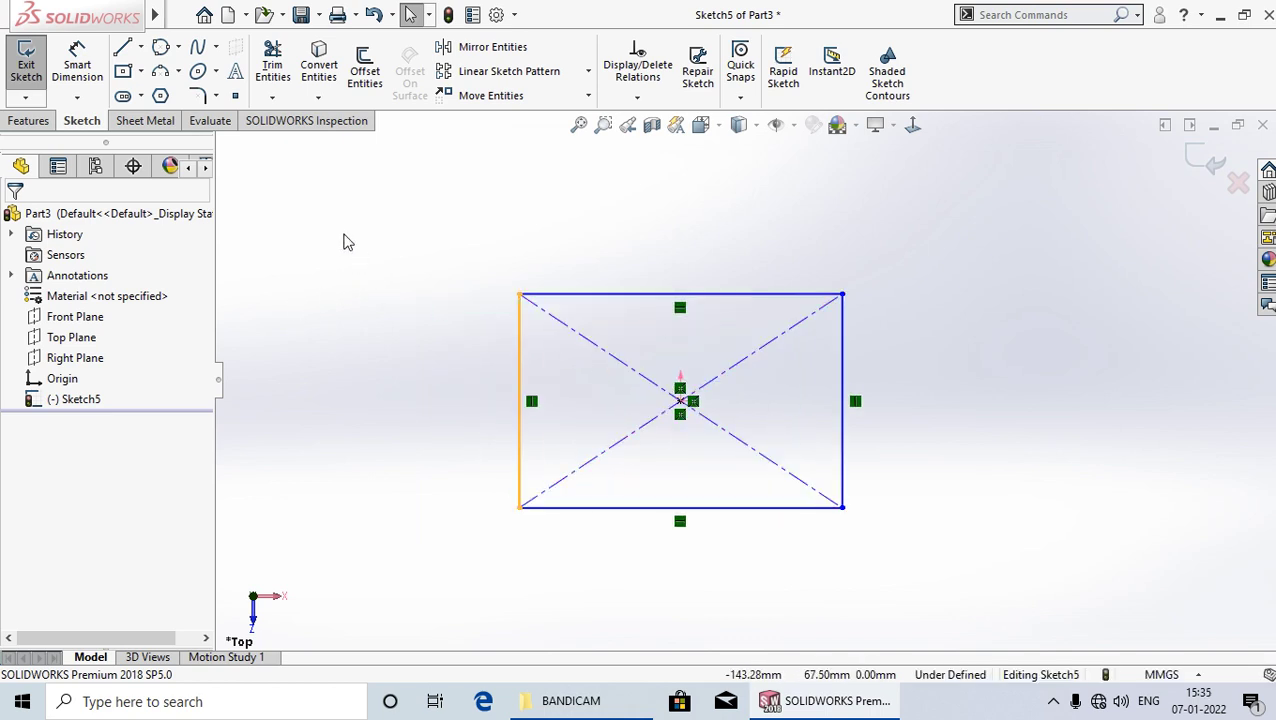
Dimension the center rectangle 150 wide by 120 tall, then box-select all its entities.
left_click(77, 72)
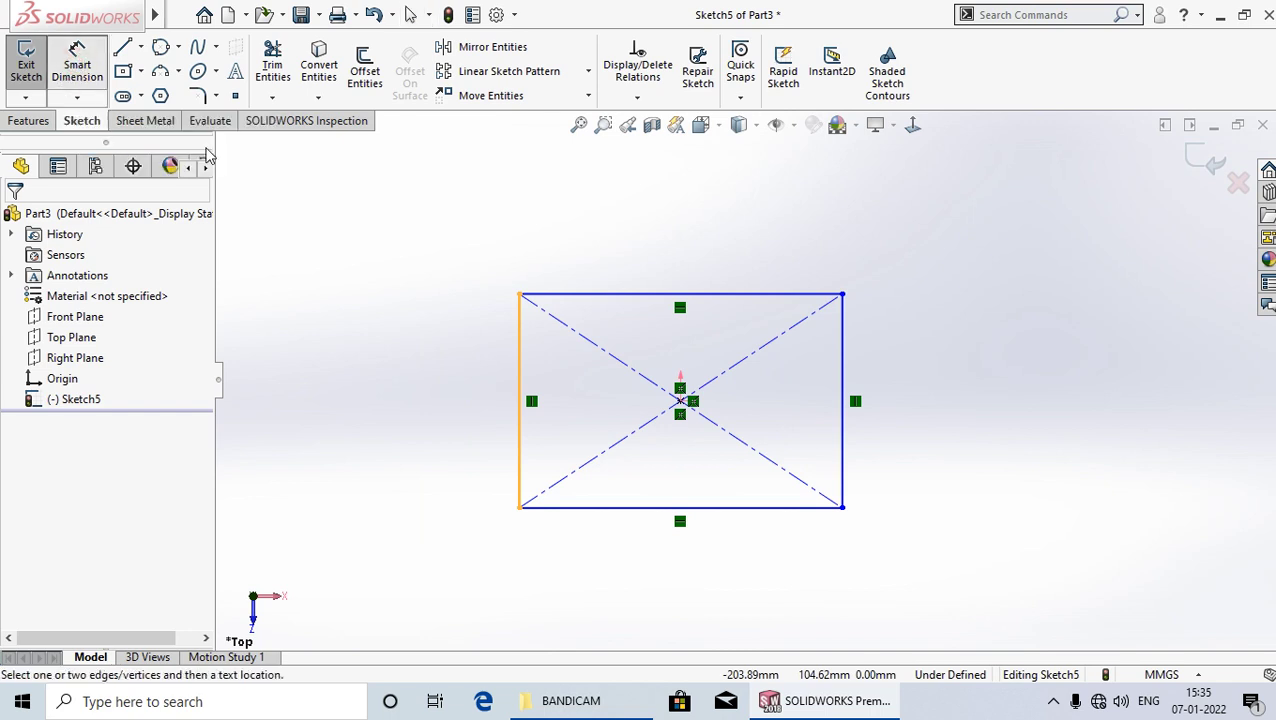
left_click(563, 296)
left_click(618, 206)
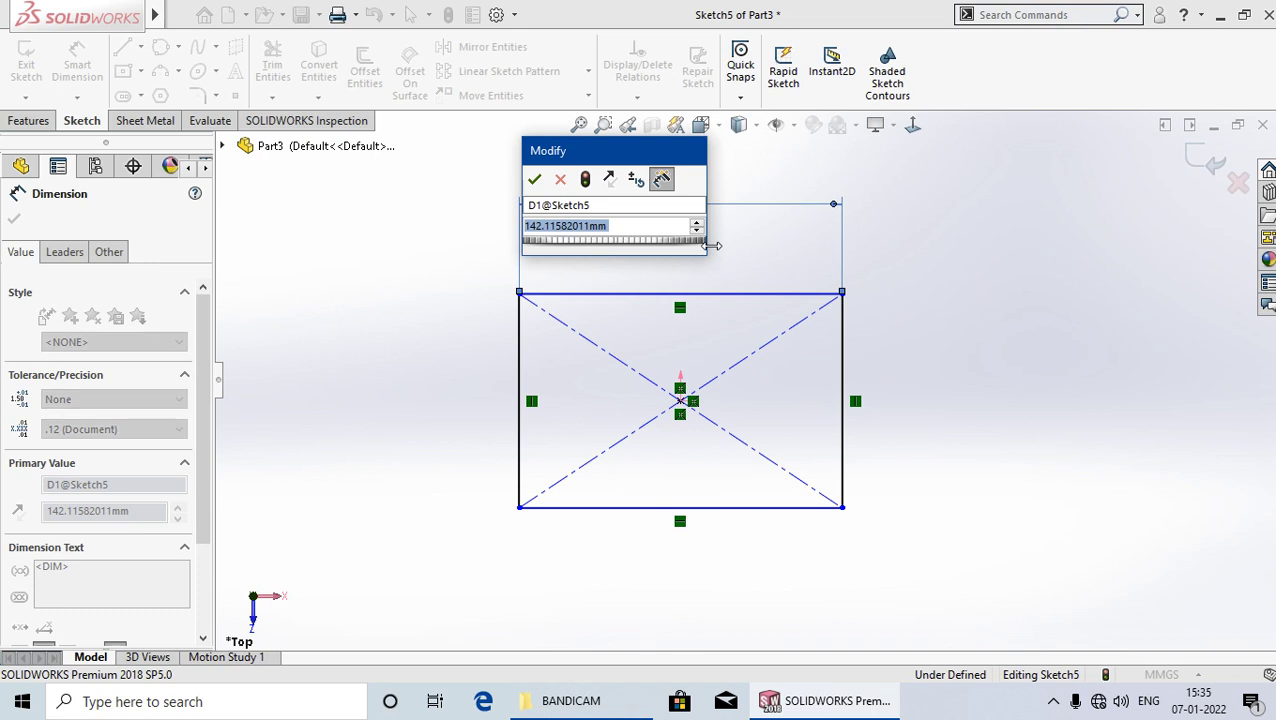
type("150")
key("Return")
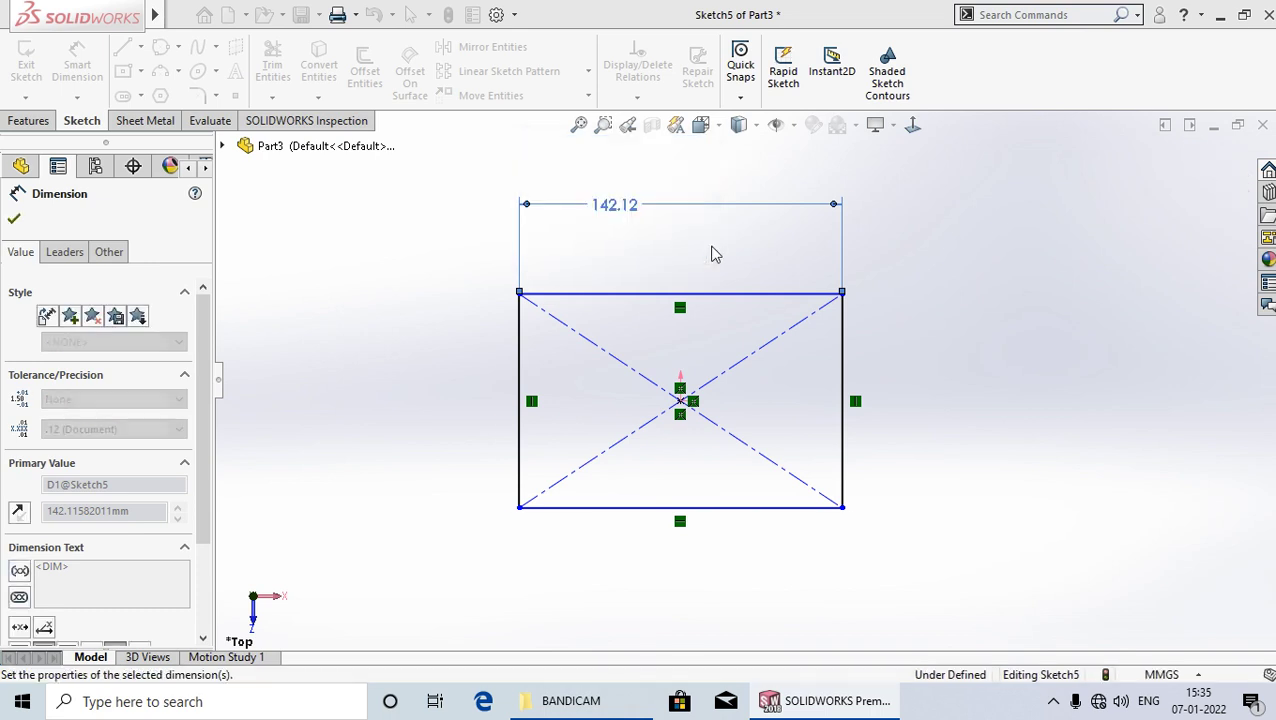
left_click(510, 400)
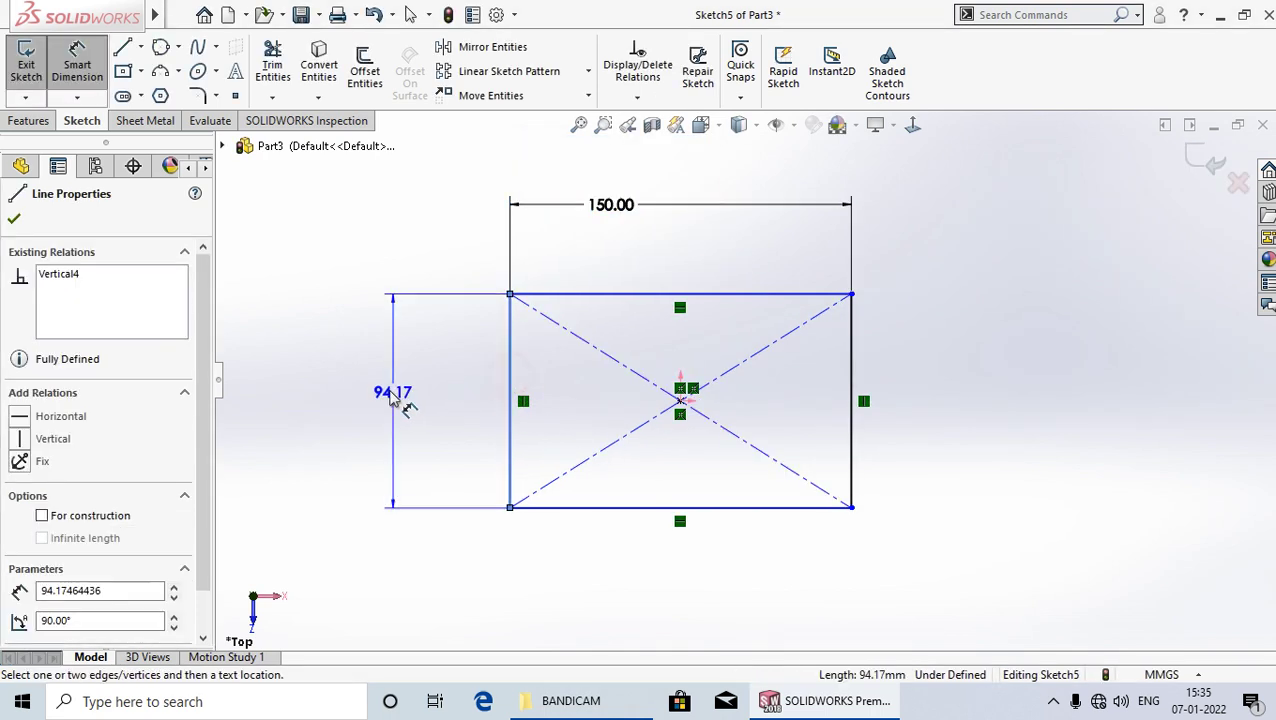
left_click(366, 398)
type("150.0")
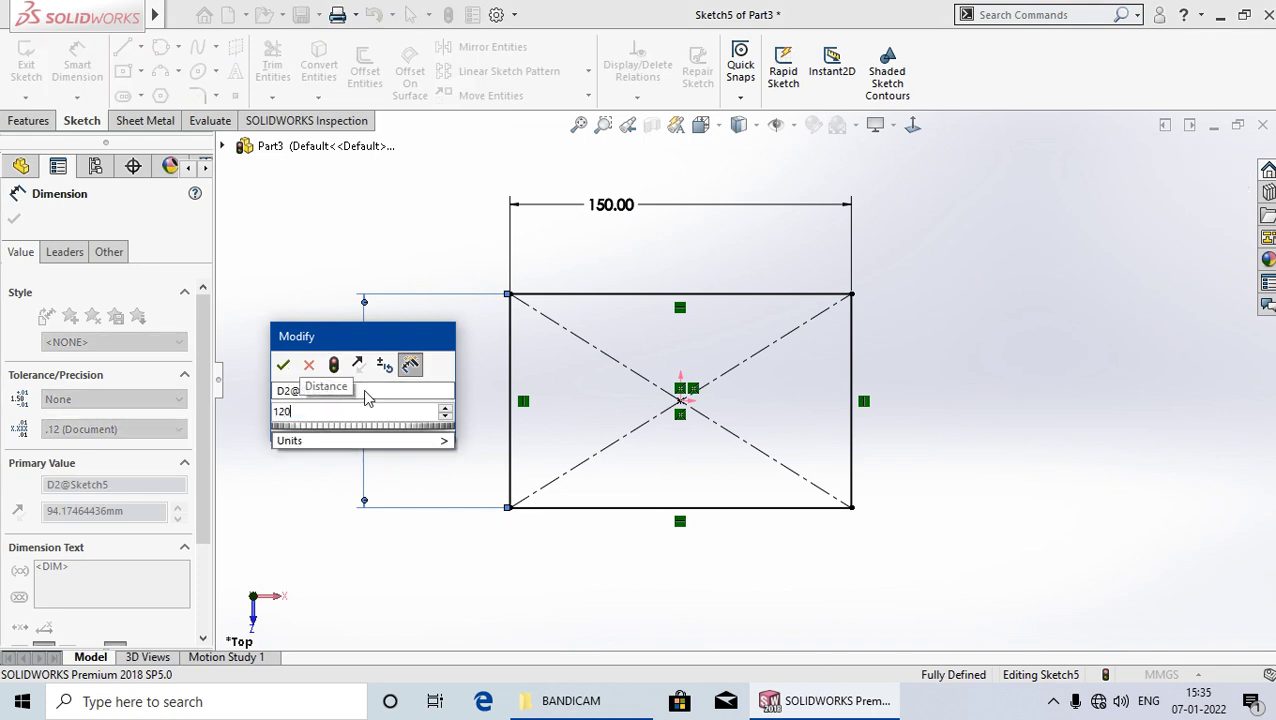
key("Return")
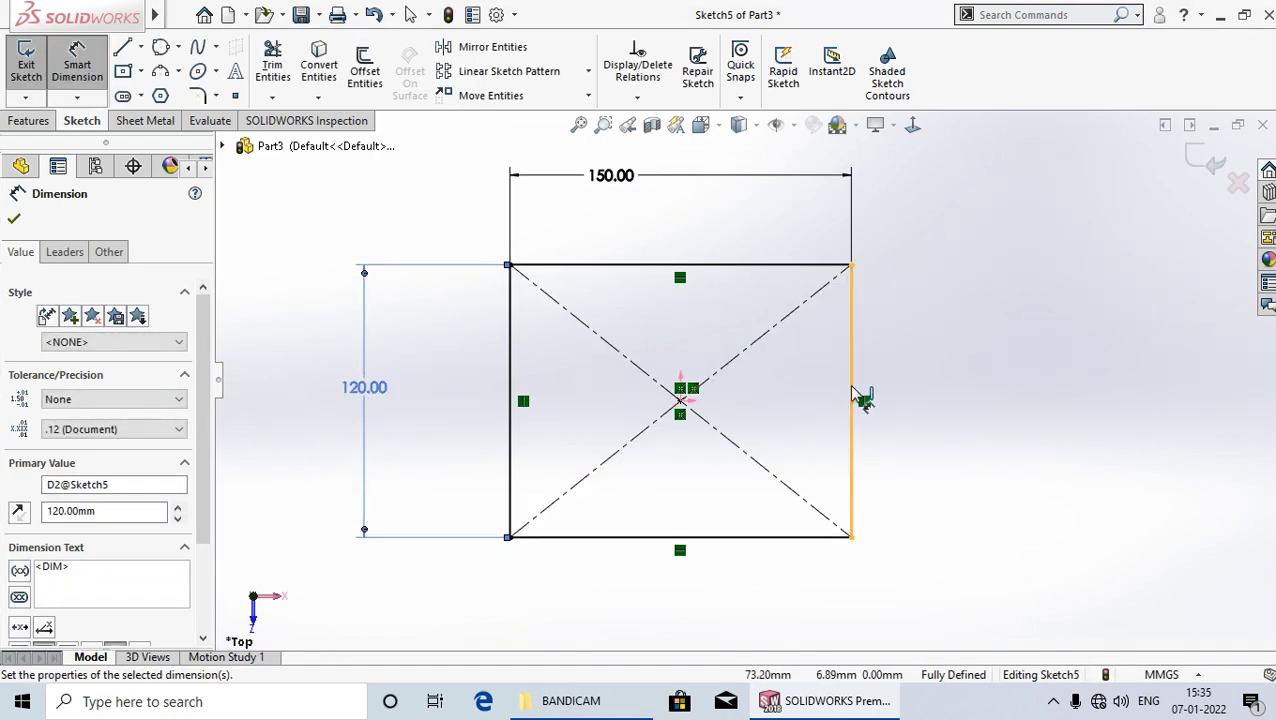
key("f")
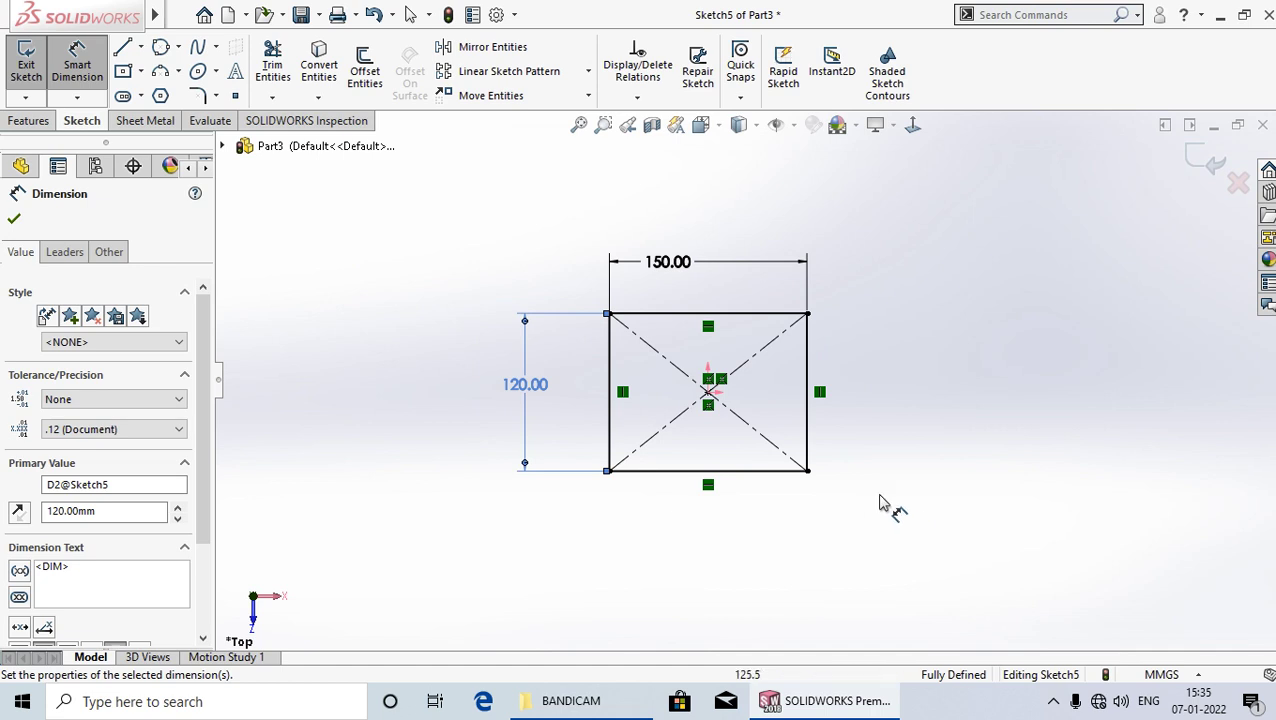
left_click(14, 219)
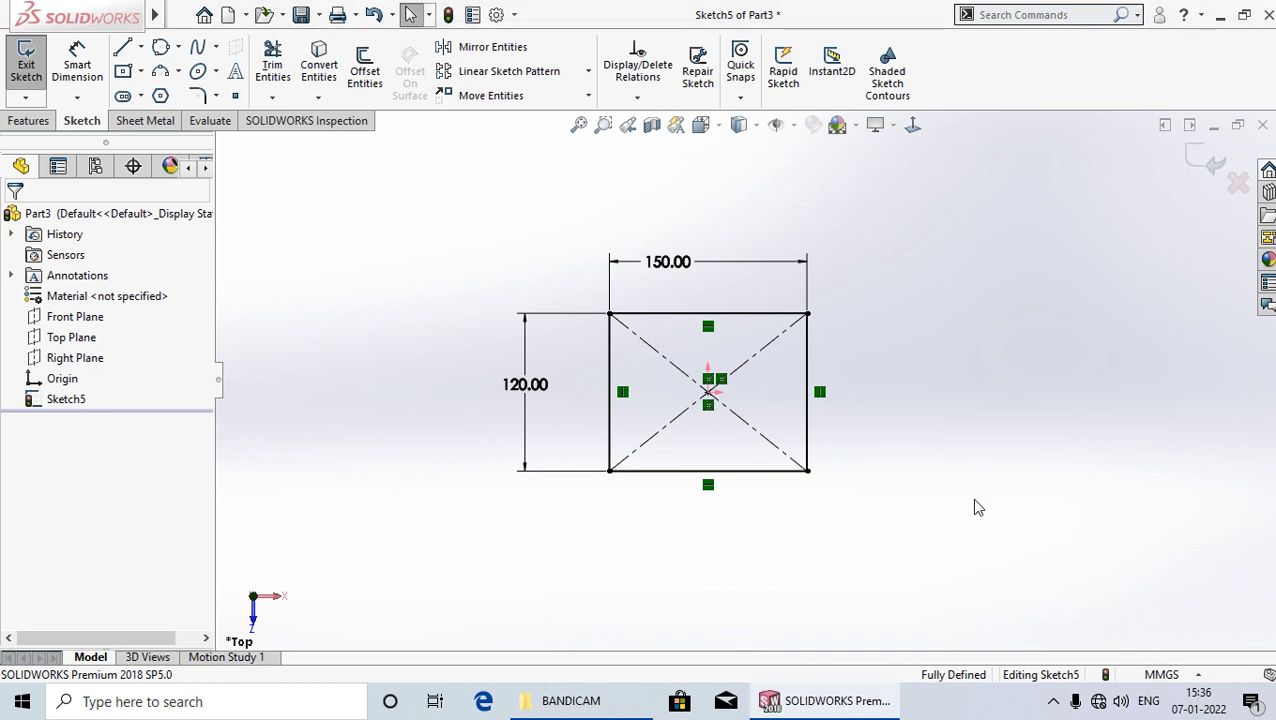
left_click_drag(1028, 586, 460, 203)
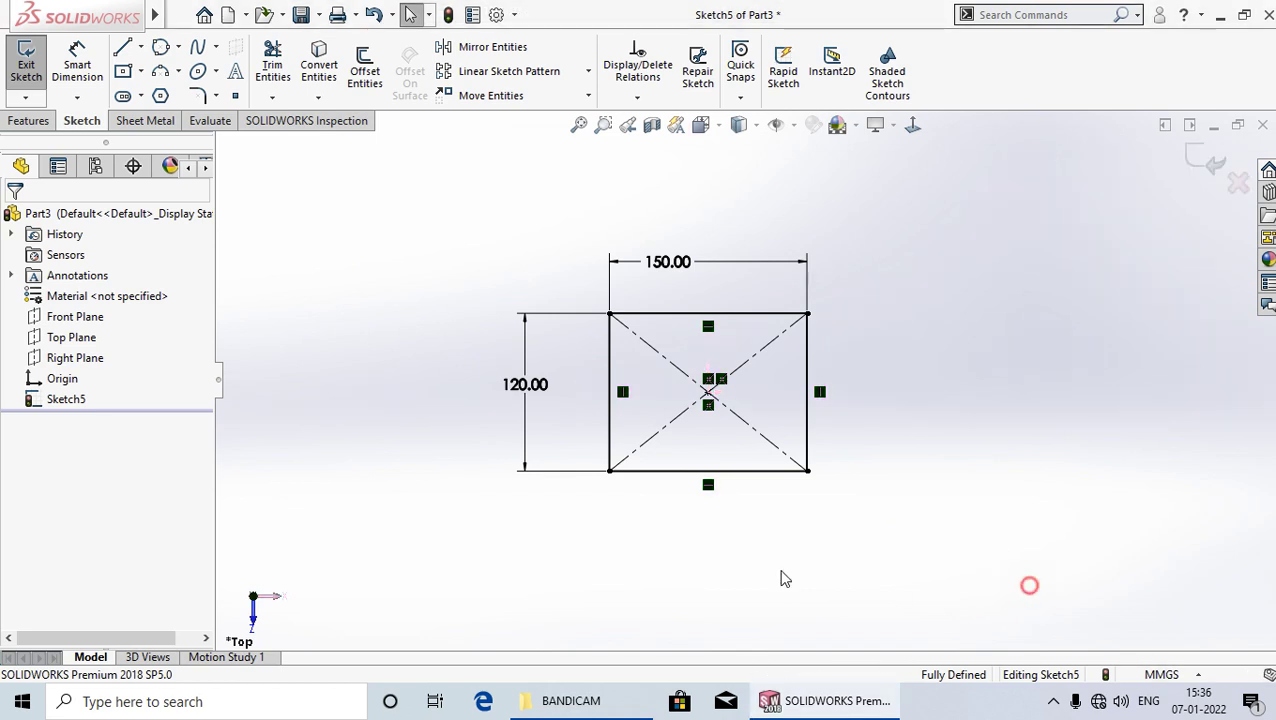
Delete the old rectangle and draw a 3 Point Corner Rectangle from the origin tilted about 30°.
key("Delete")
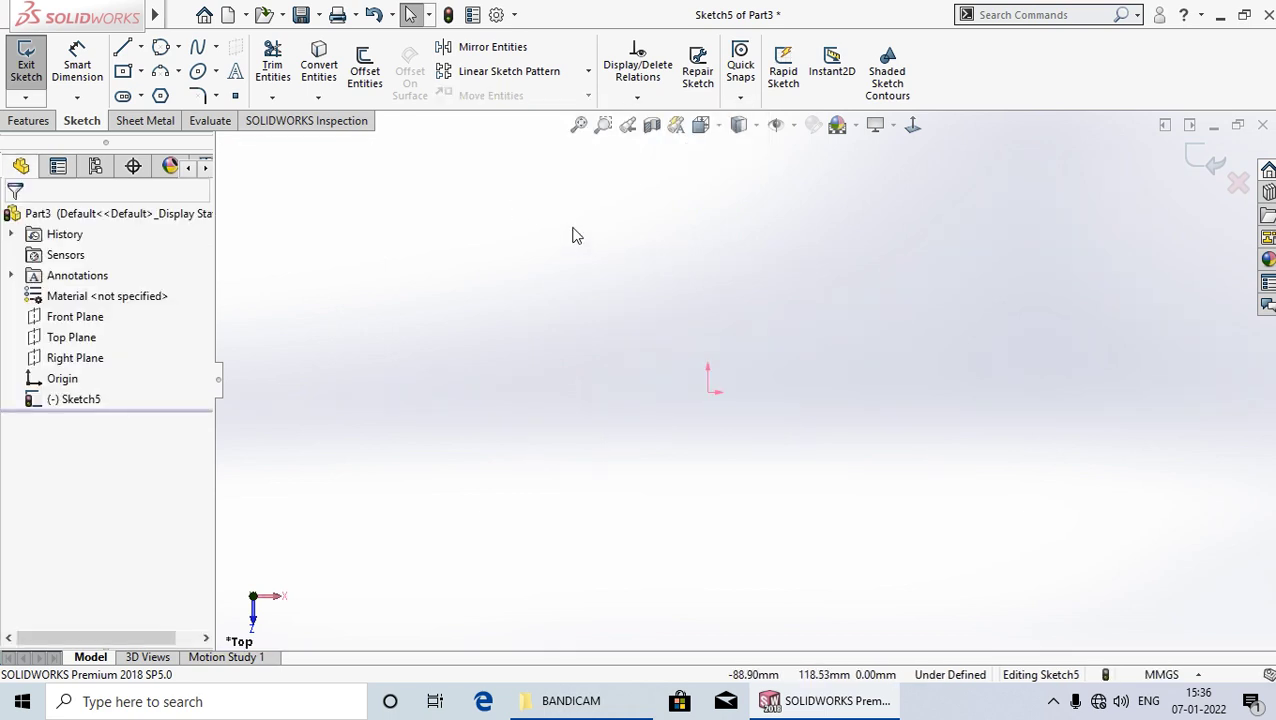
left_click(140, 73)
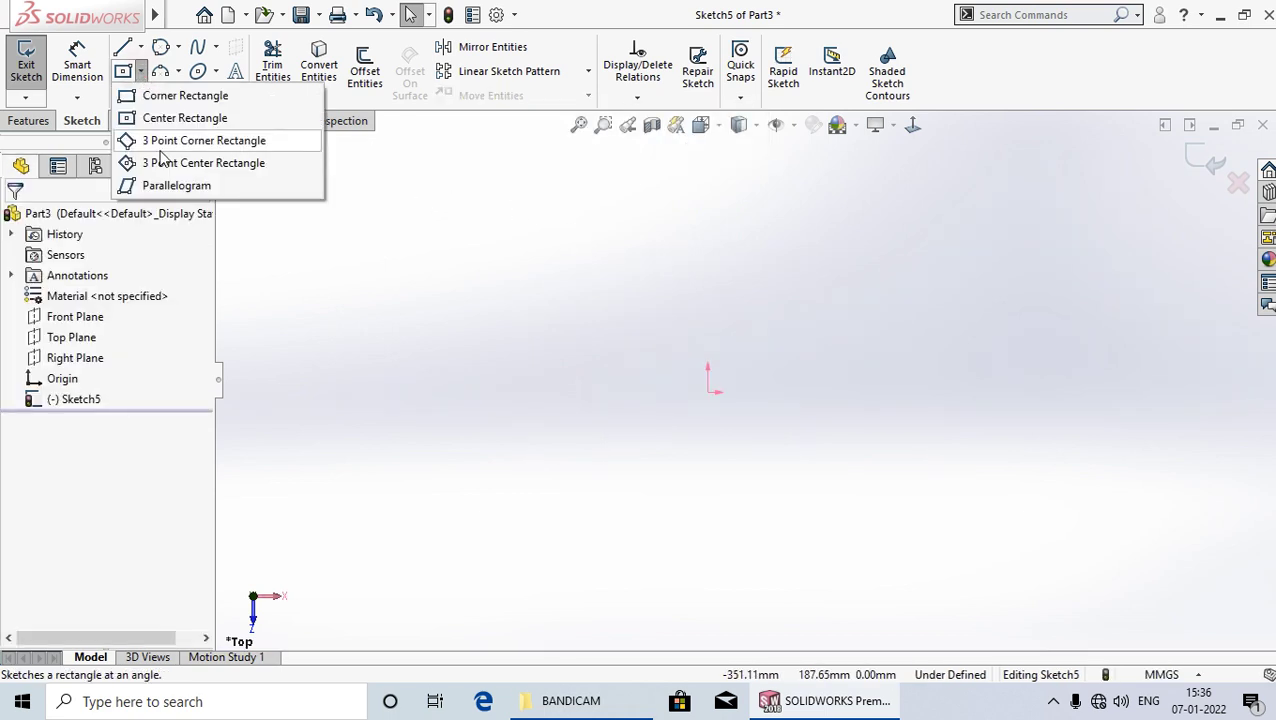
left_click(175, 145)
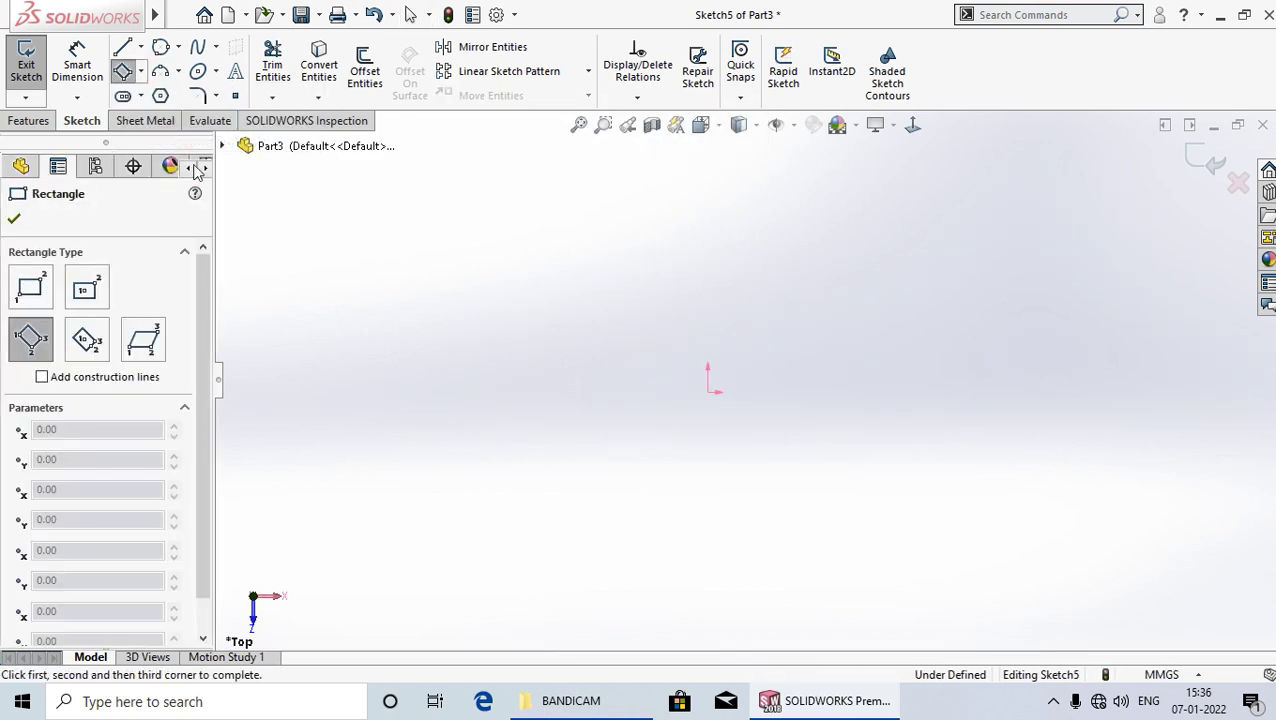
scroll(755, 392, "down", 2)
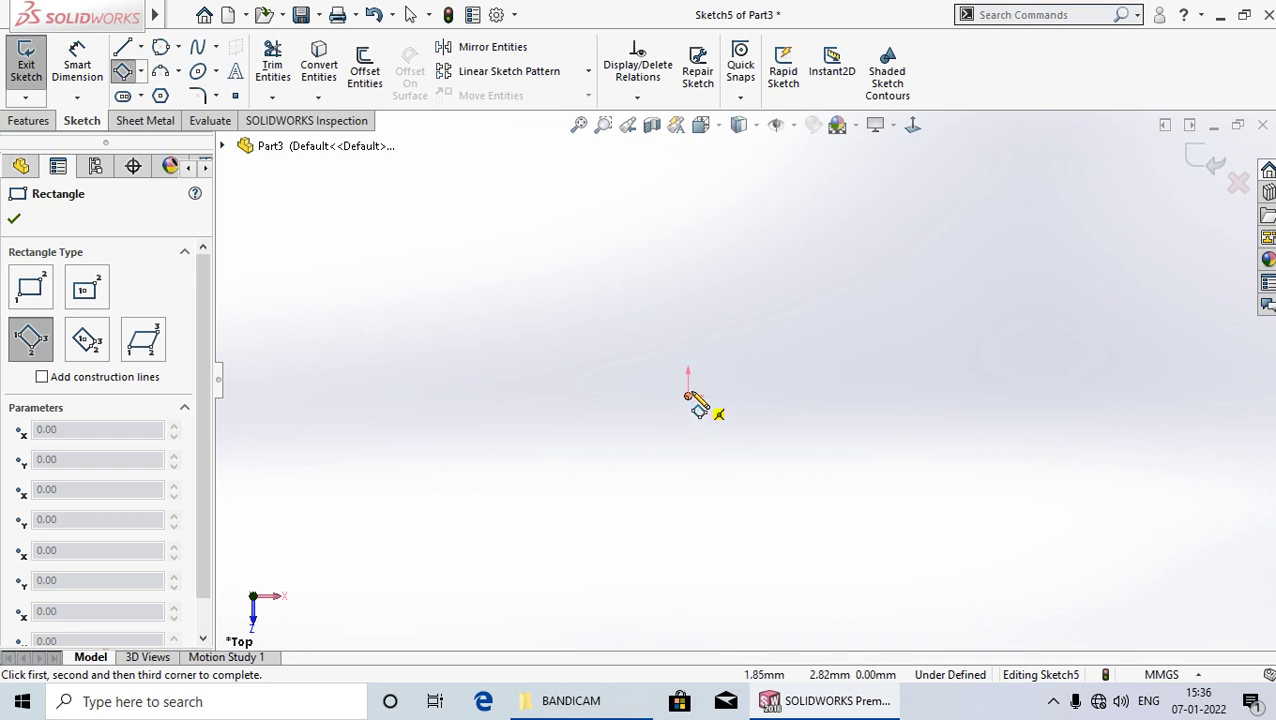
left_click(688, 395)
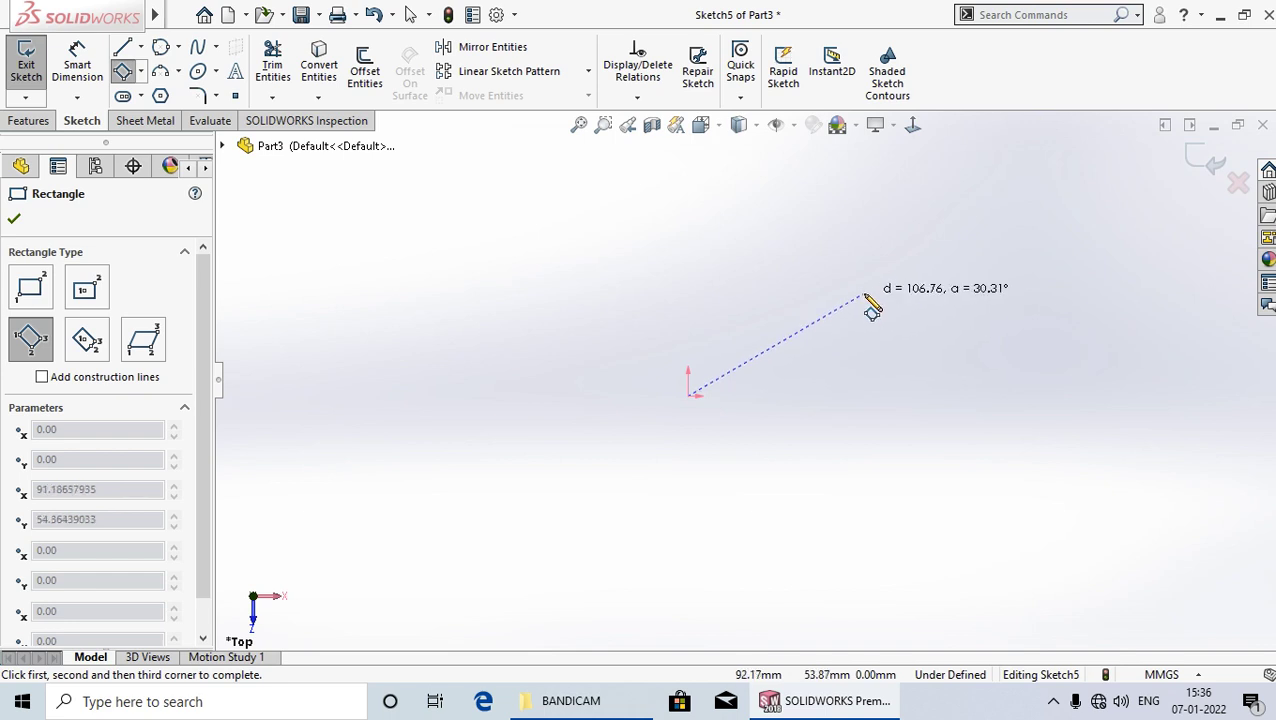
left_click(867, 297)
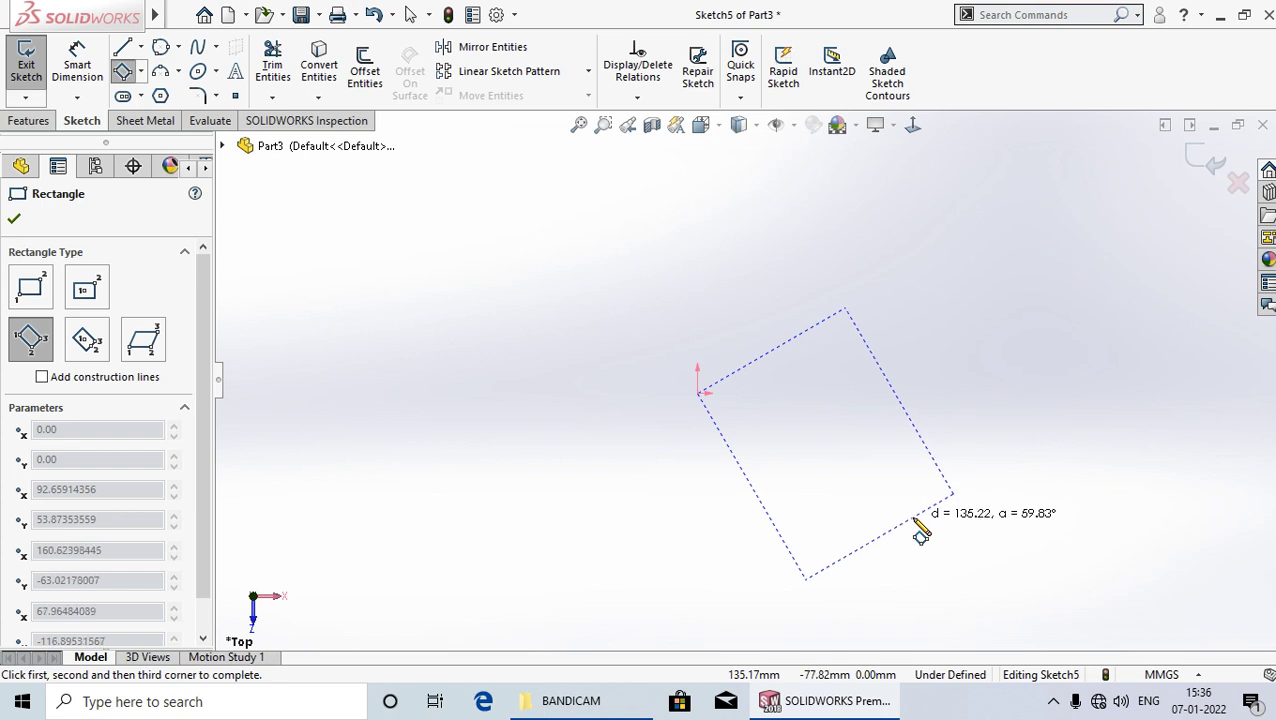
scroll(880, 470, "up", 3)
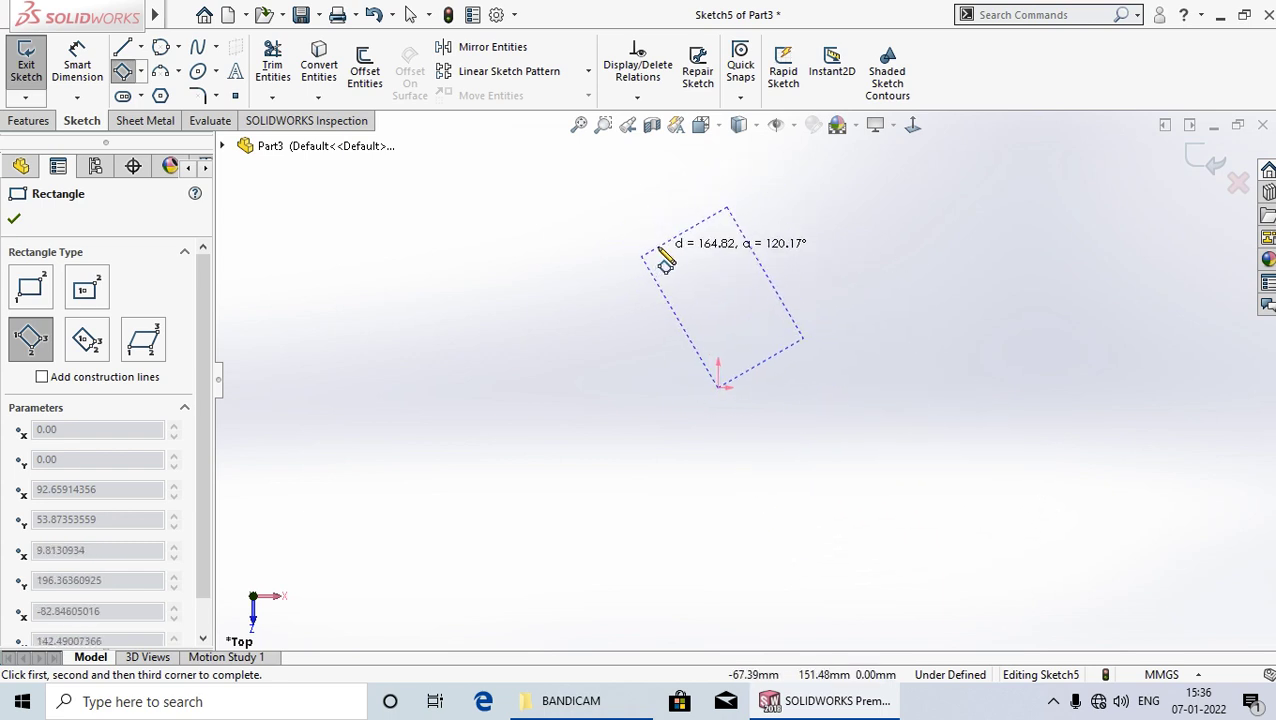
left_click(729, 219)
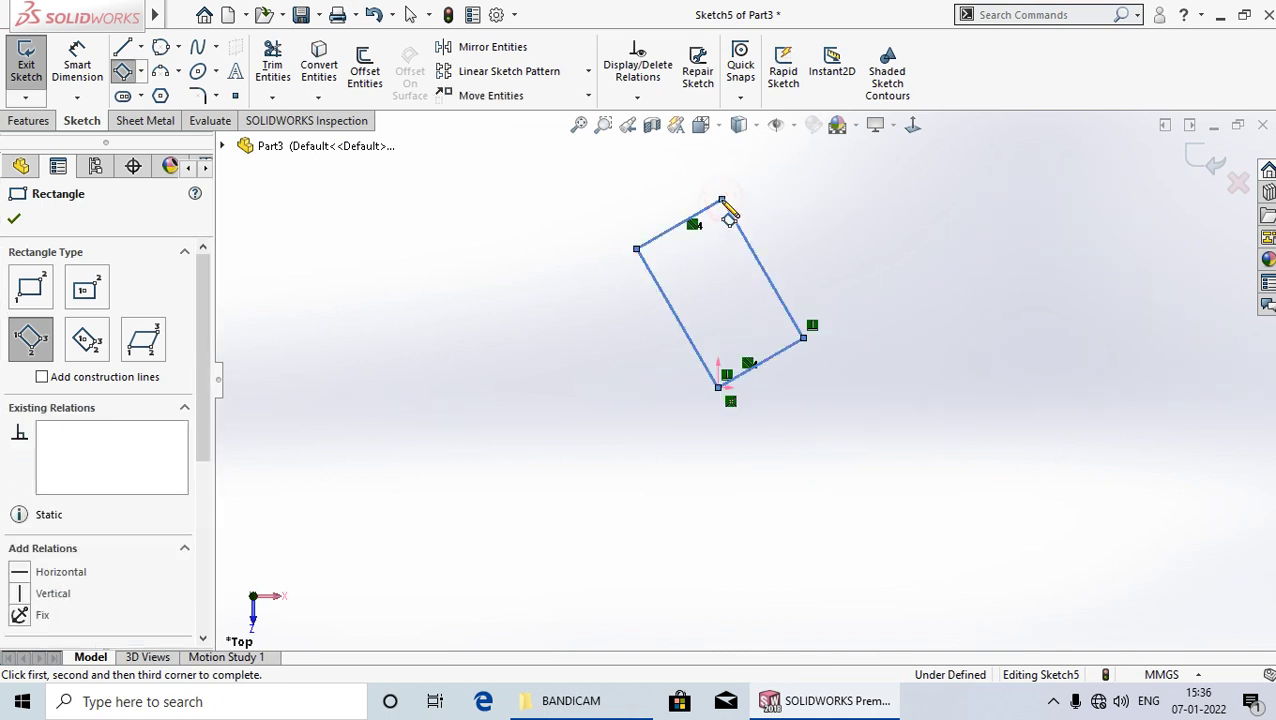
right_click(729, 216)
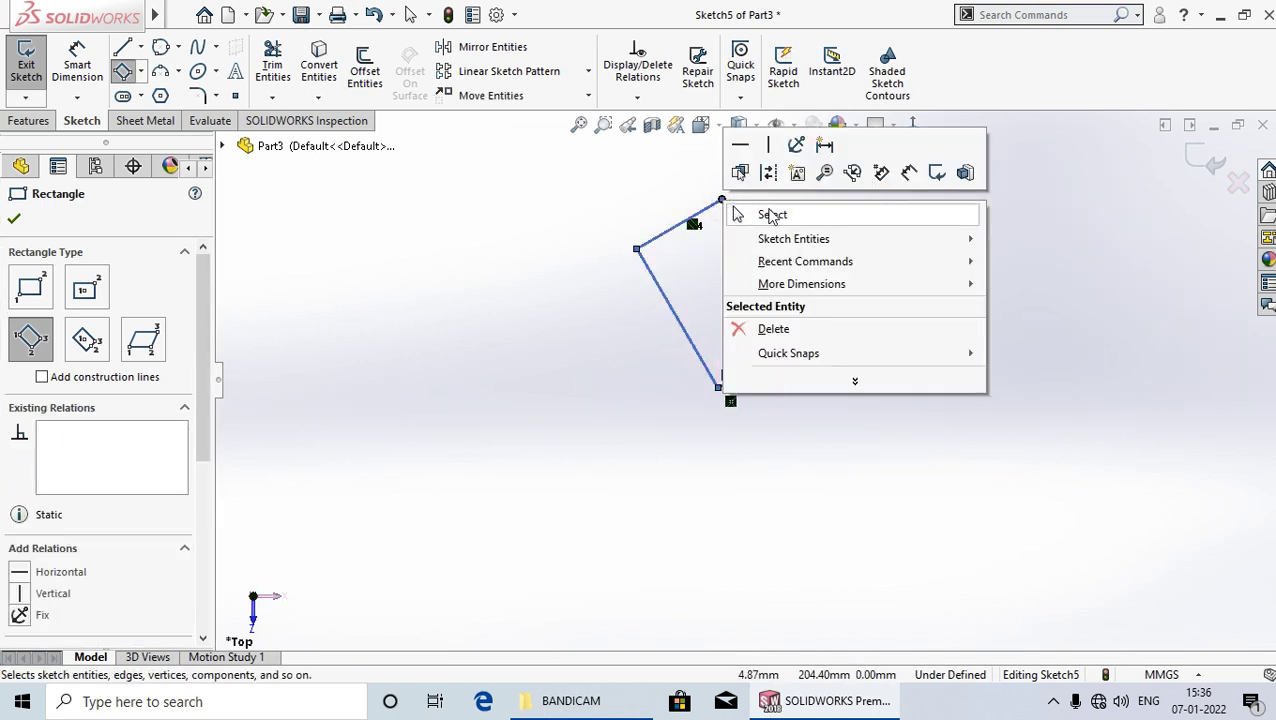
left_click(768, 214)
Dimension the tilted rectangle's left side to 180 mm and top side to 135 mm.
scroll(769, 282, "down", 3)
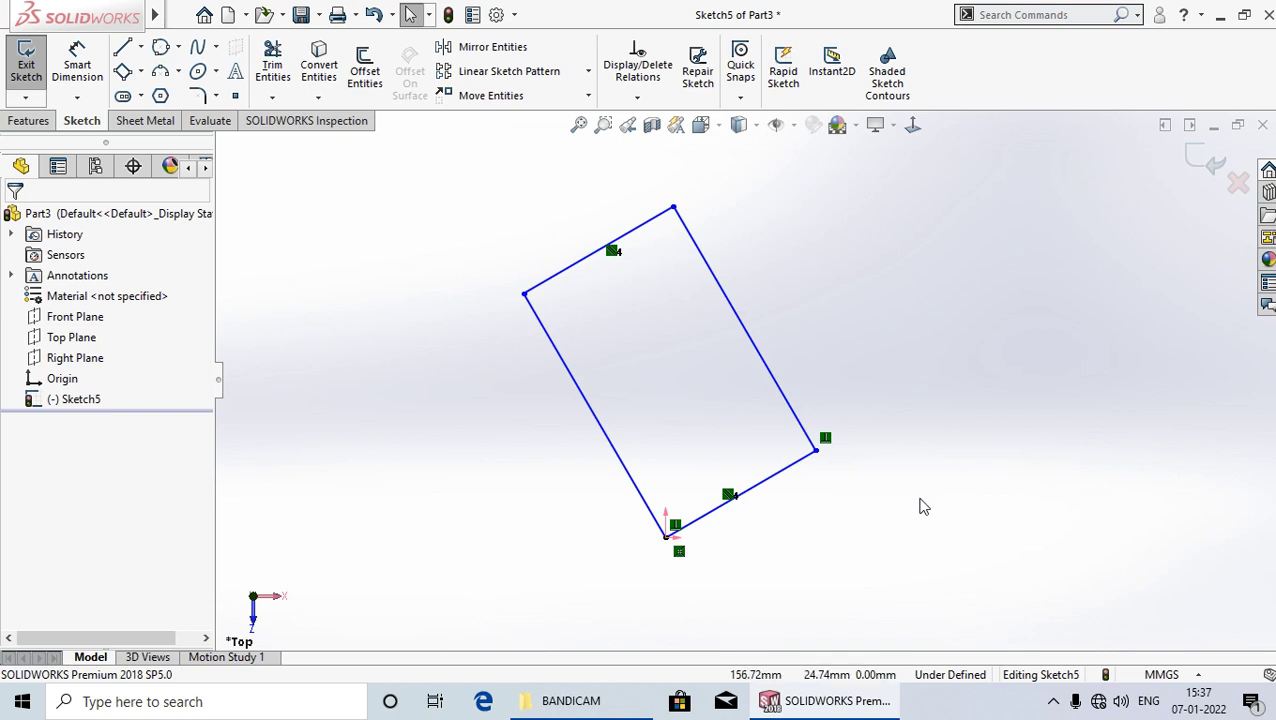
scroll(889, 473, "up", 1)
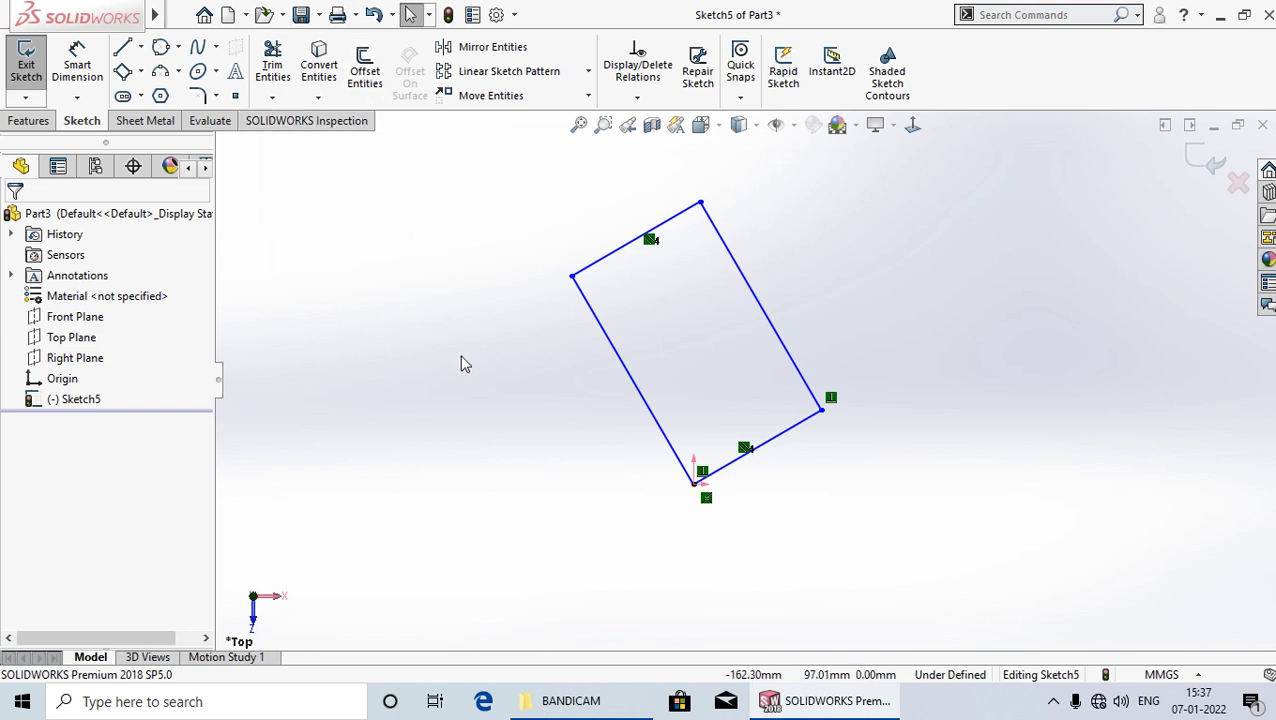
left_click(87, 72)
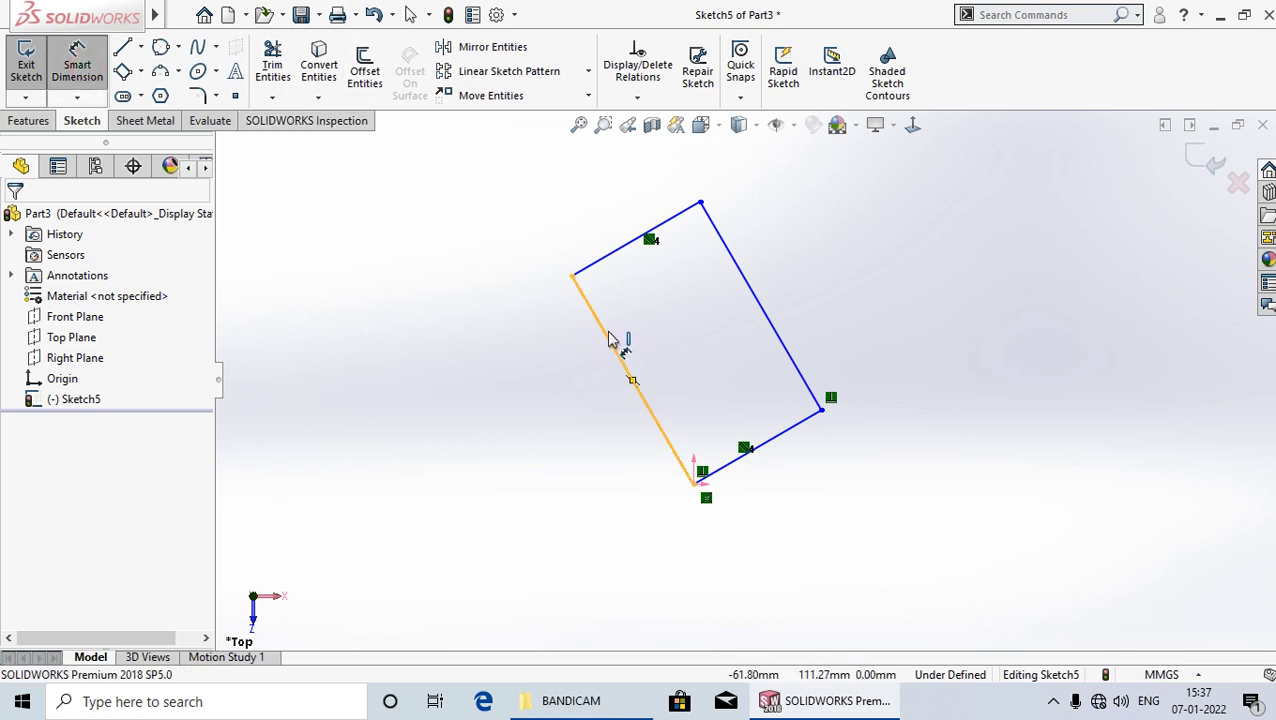
left_click(607, 340)
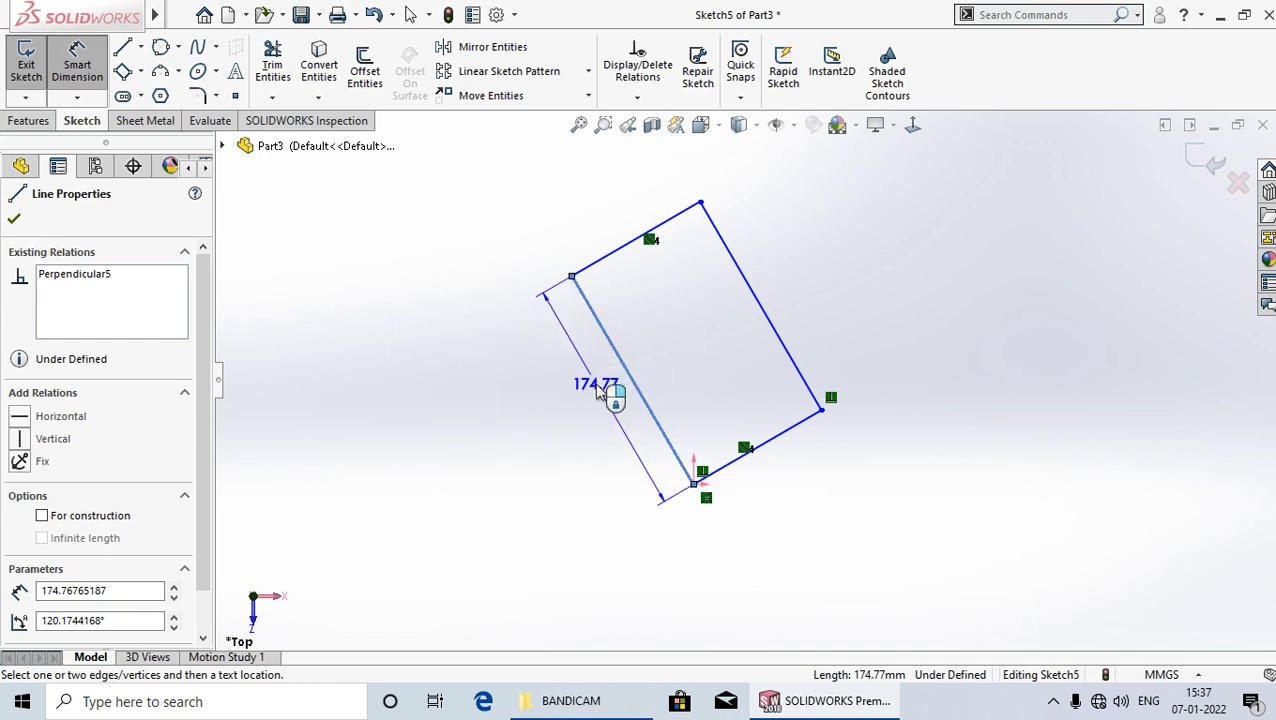
left_click(605, 390)
type("180")
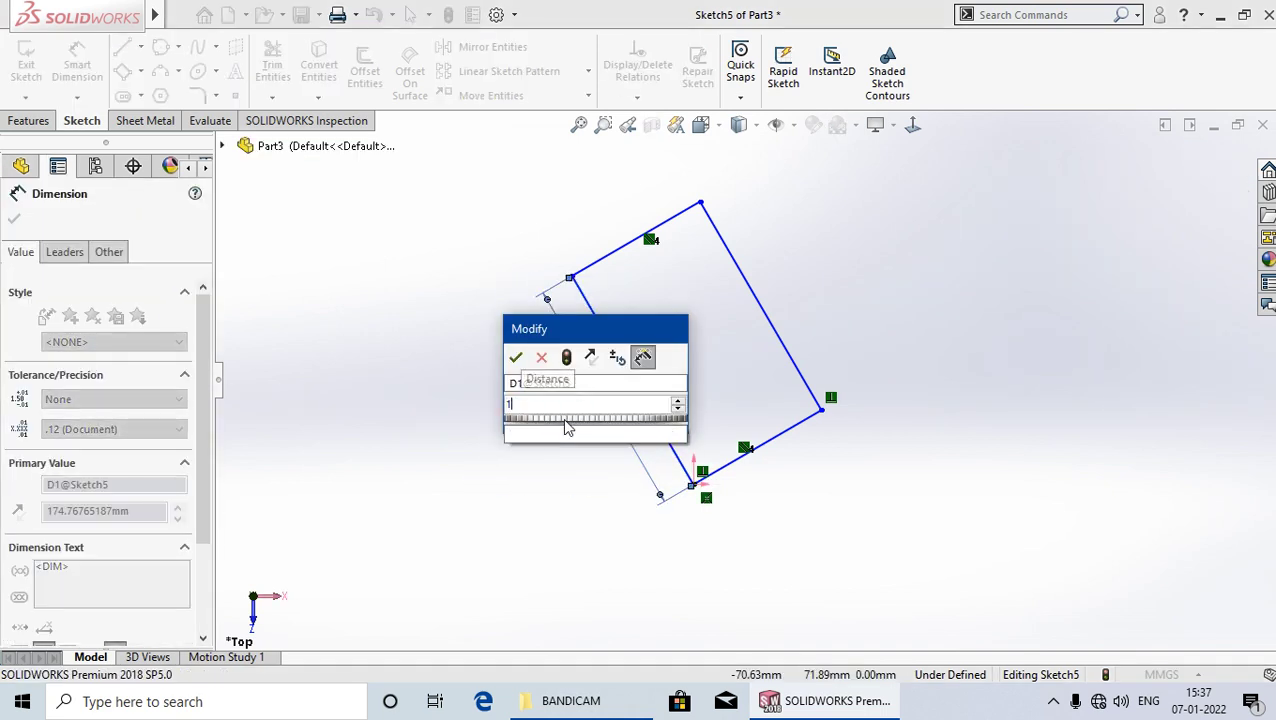
key("Return")
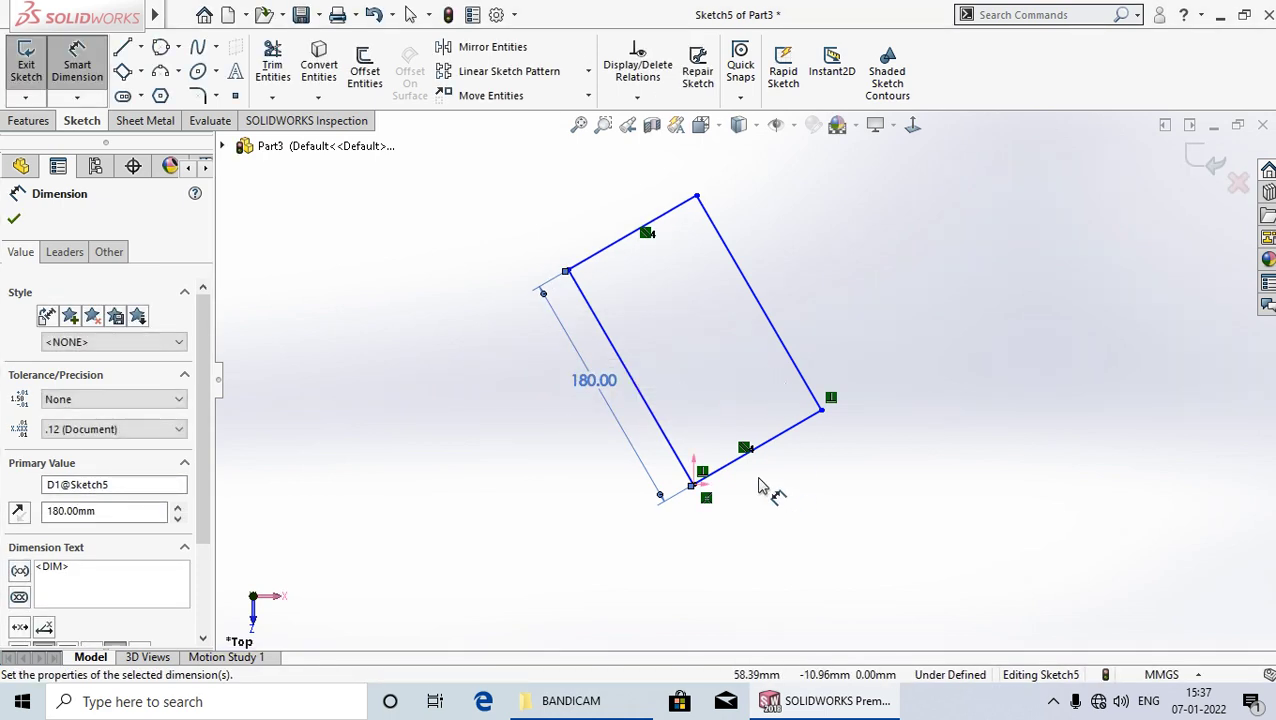
left_click(625, 240)
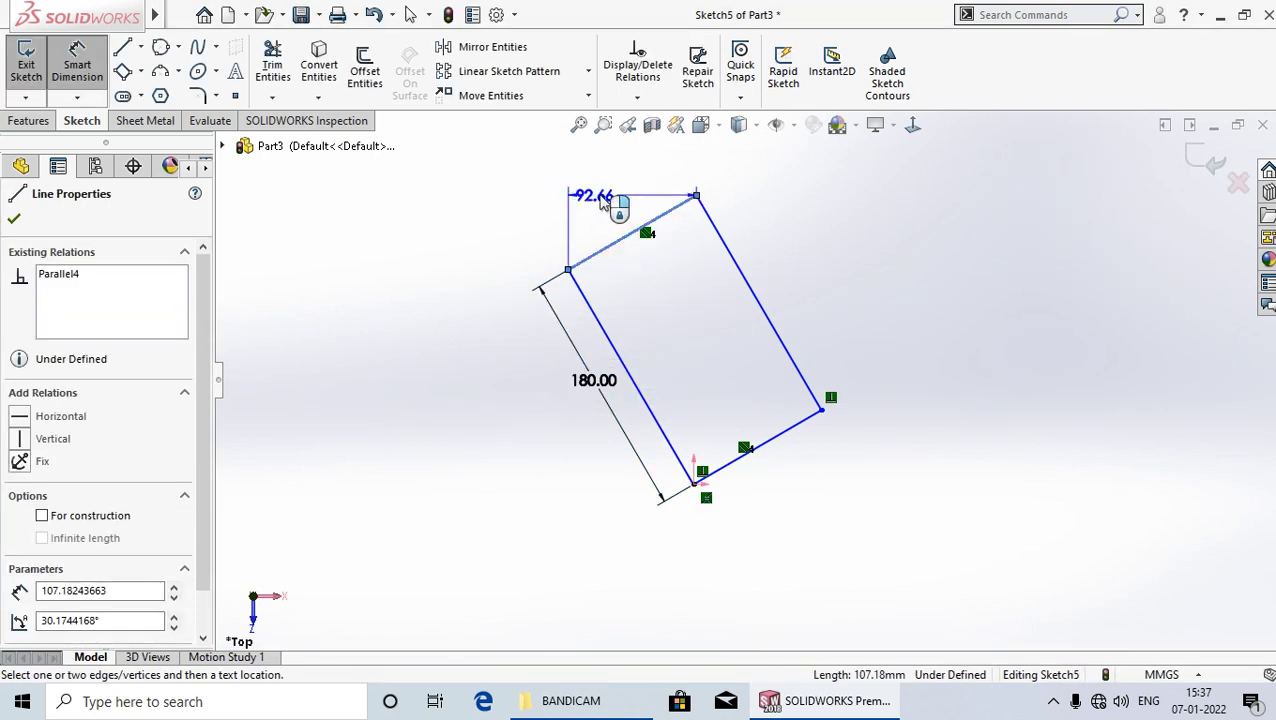
left_click(612, 210)
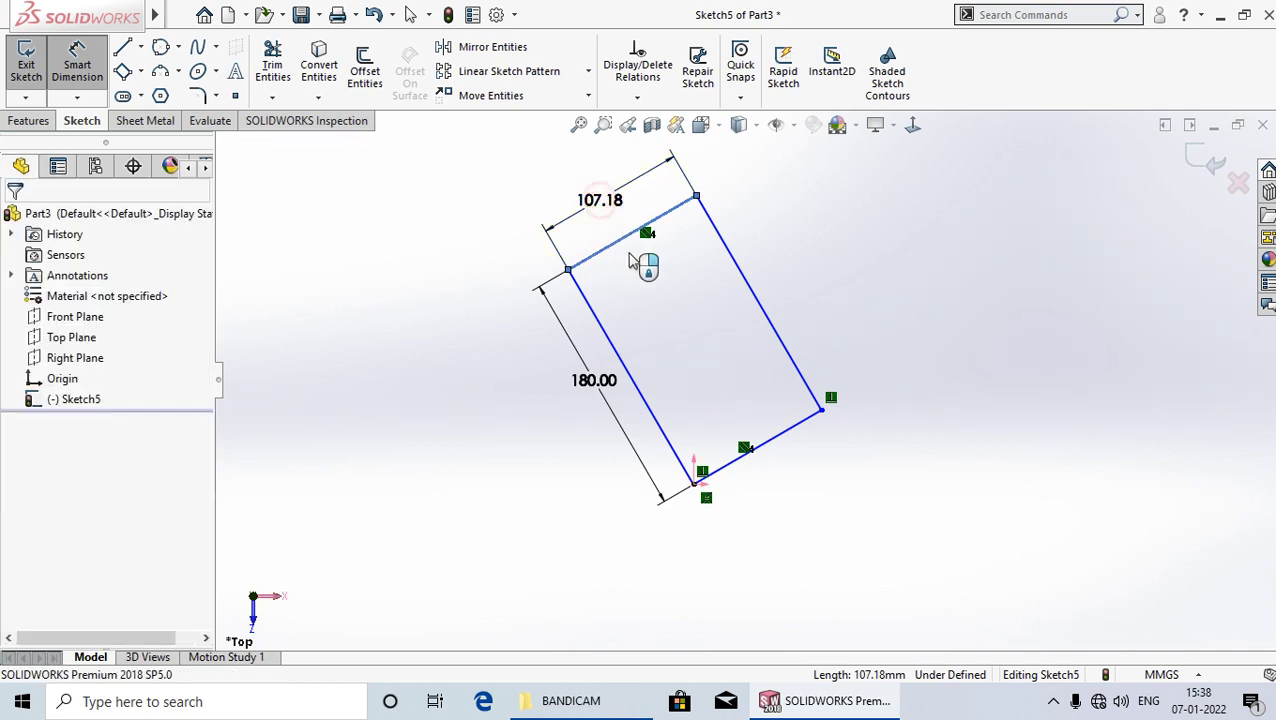
type("135")
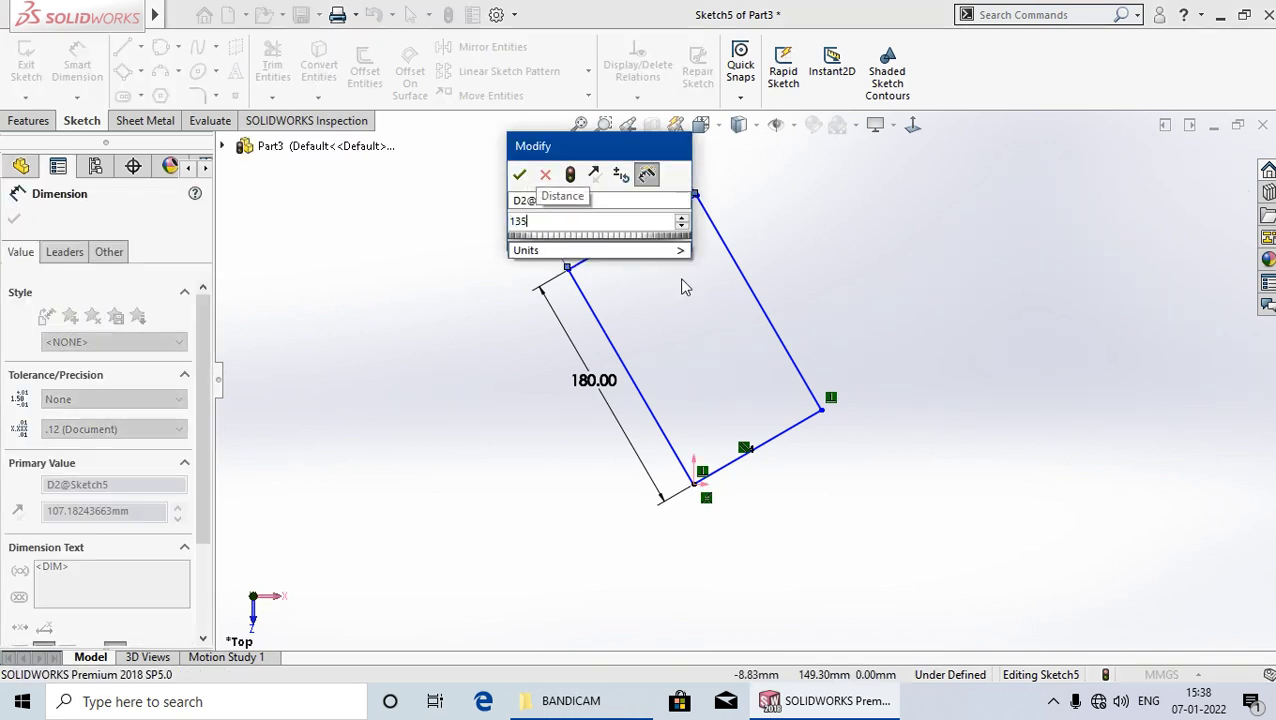
key("Return")
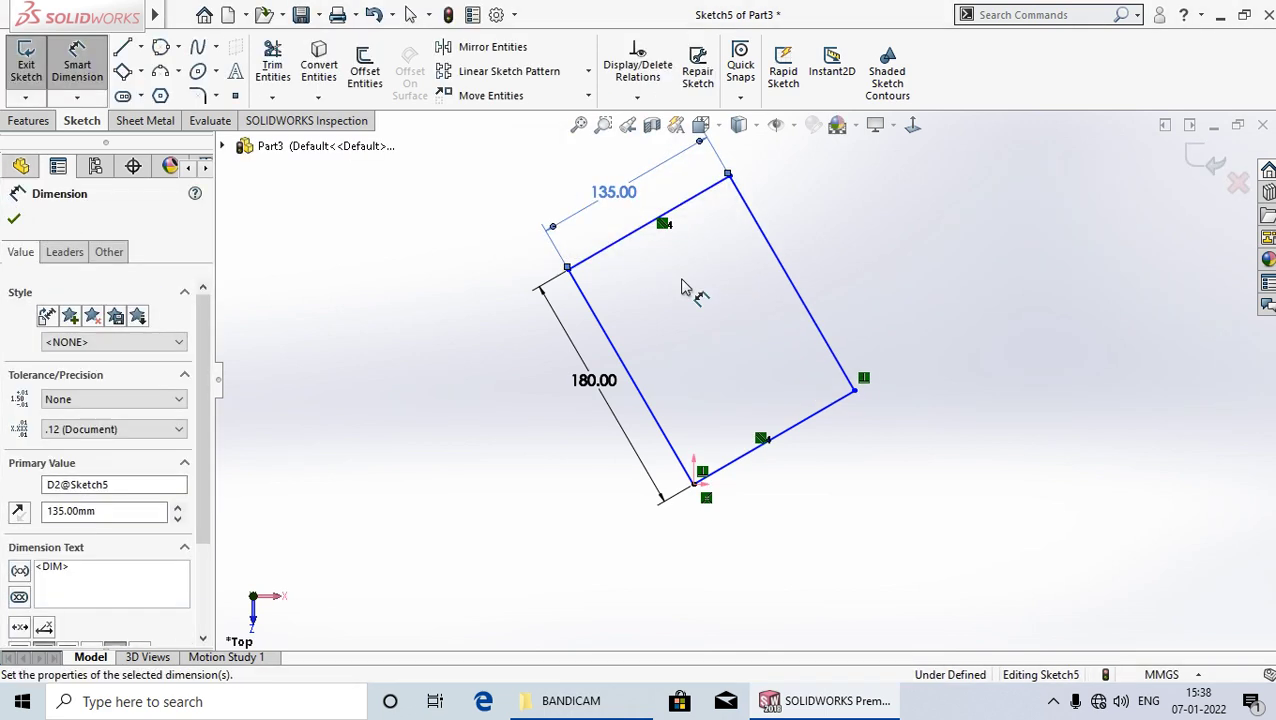
key("Escape")
left_click(957, 528)
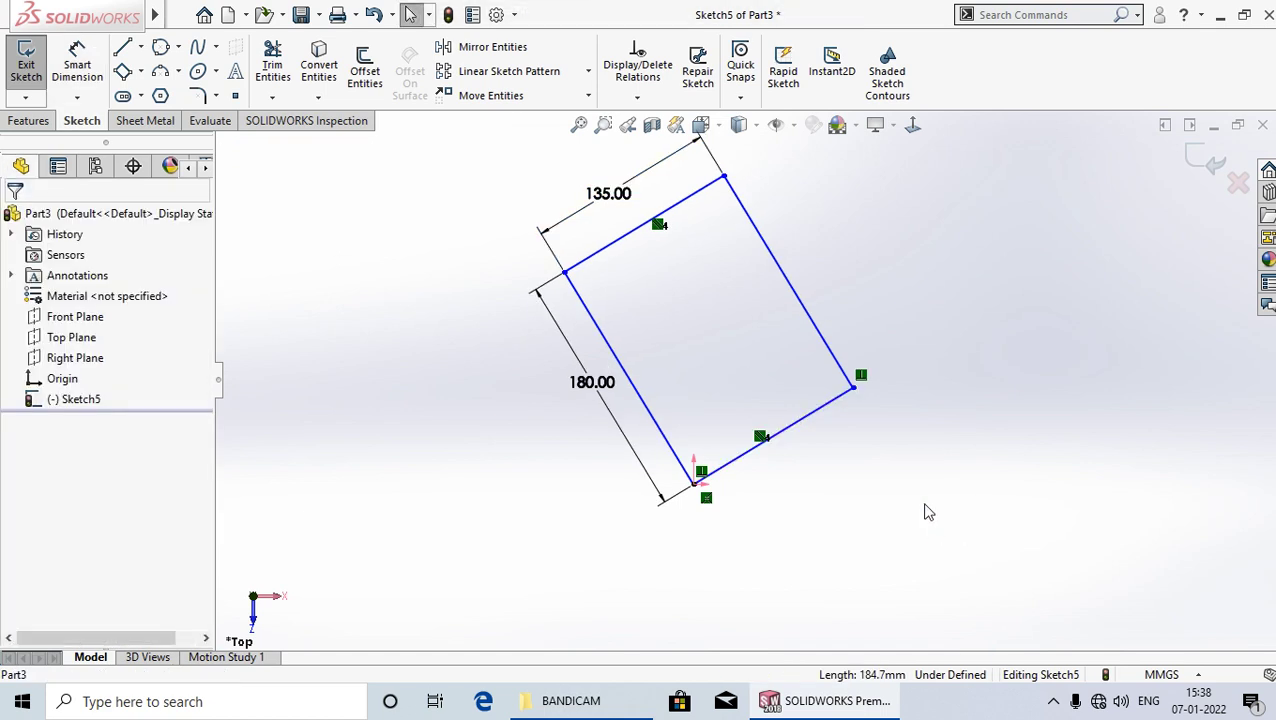
Draw a horizontal centerline starting at the rectangle's lower corner.
left_click(143, 49)
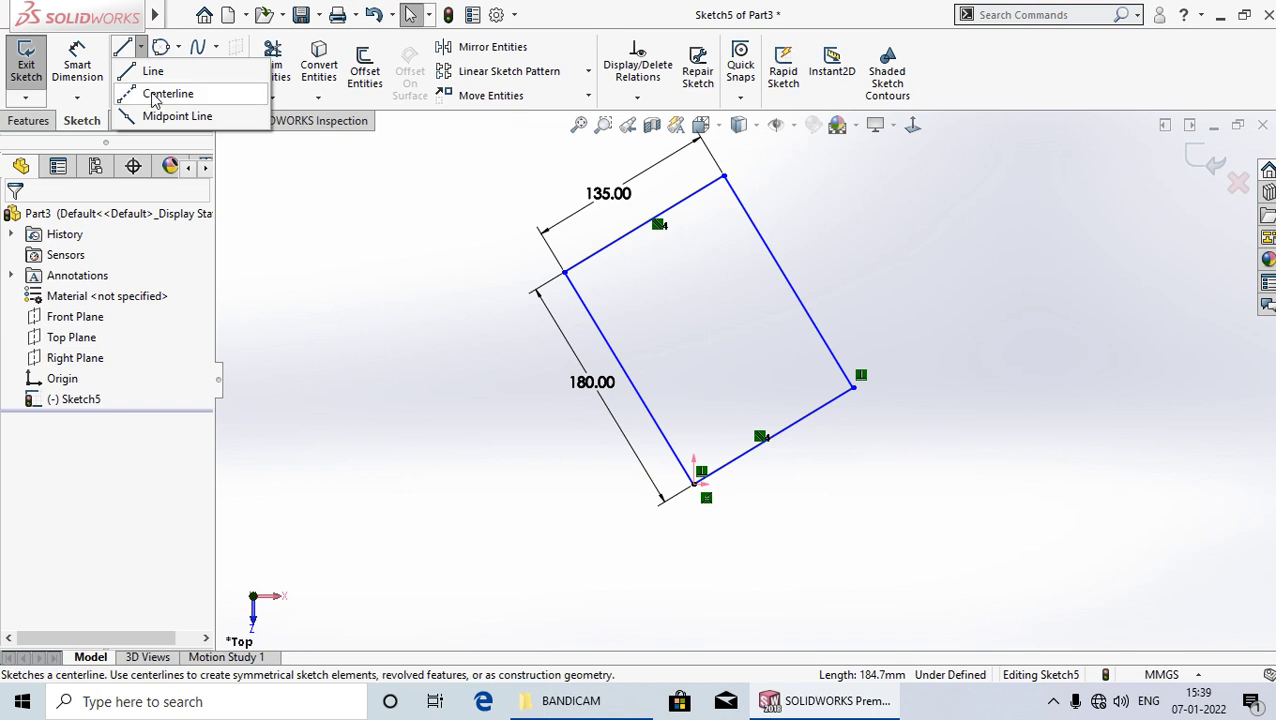
left_click(150, 93)
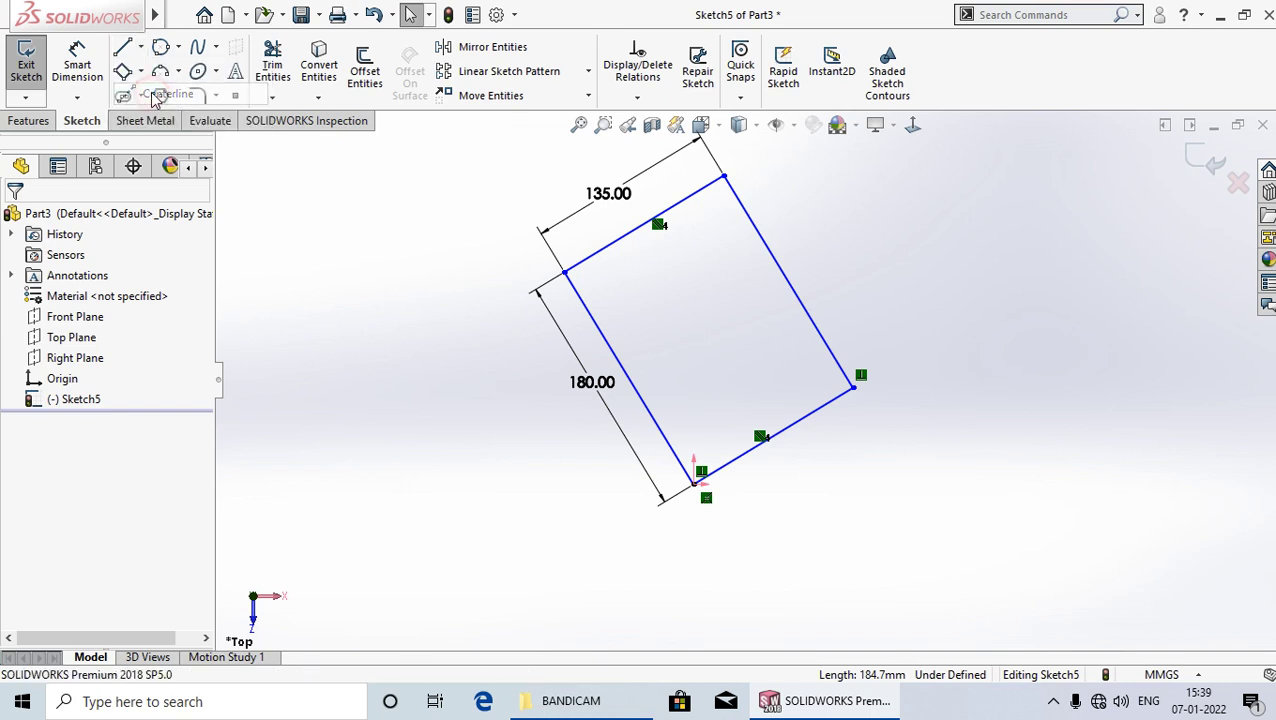
left_click(693, 485)
left_click(1020, 484)
right_click(1020, 484)
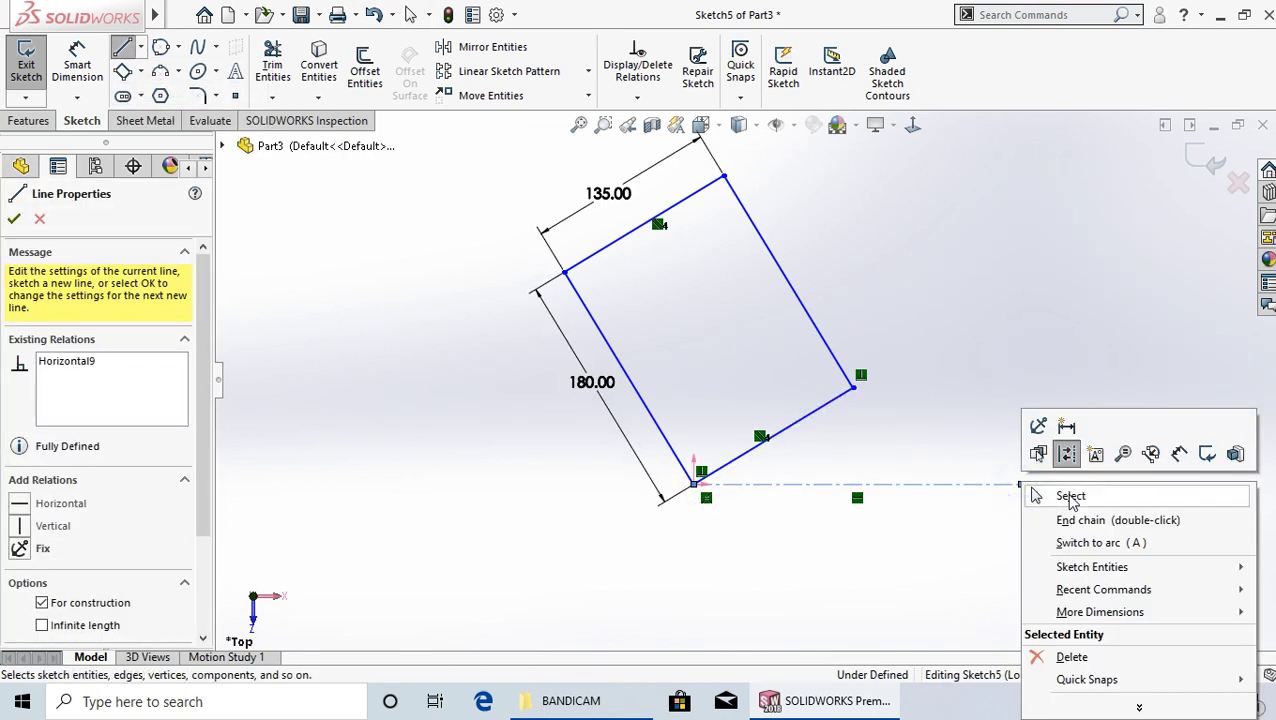
left_click(1070, 497)
scroll(834, 470, "down", 1)
Add a 30° angle between the bottom edge and the centerline, fully defining Sketch5.
right_click_drag(801, 607, 786, 474)
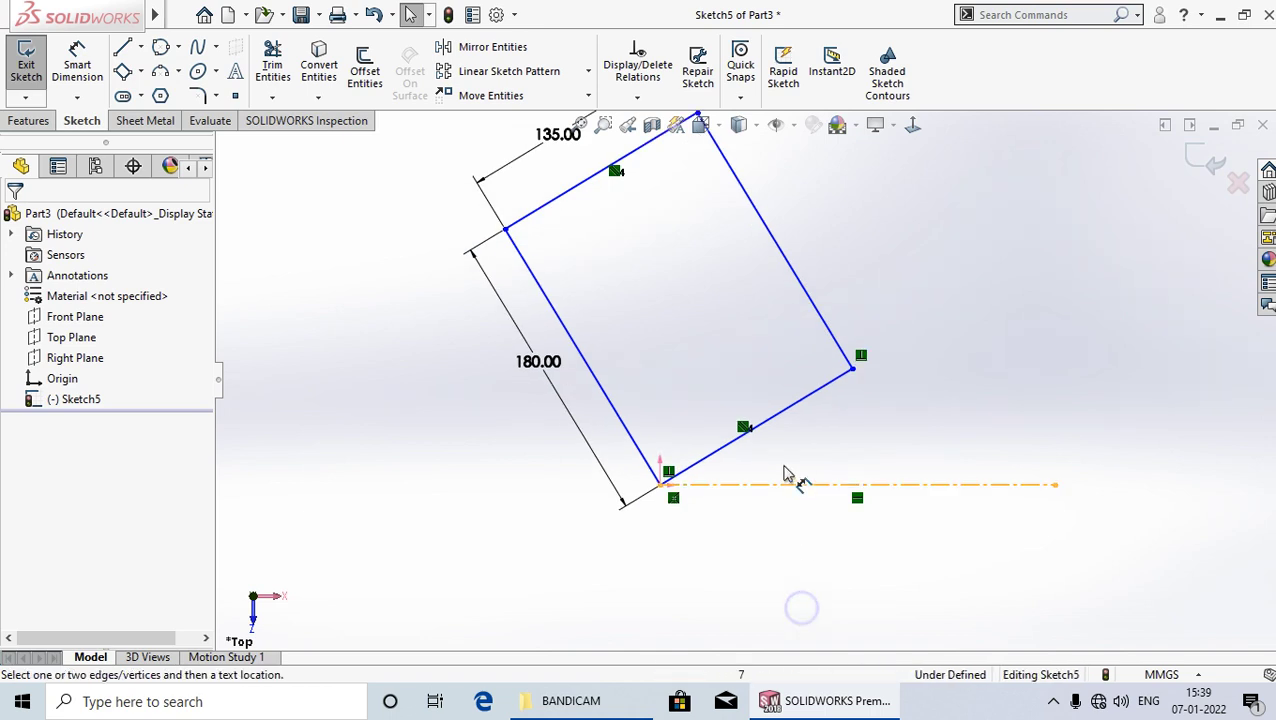
left_click(716, 458)
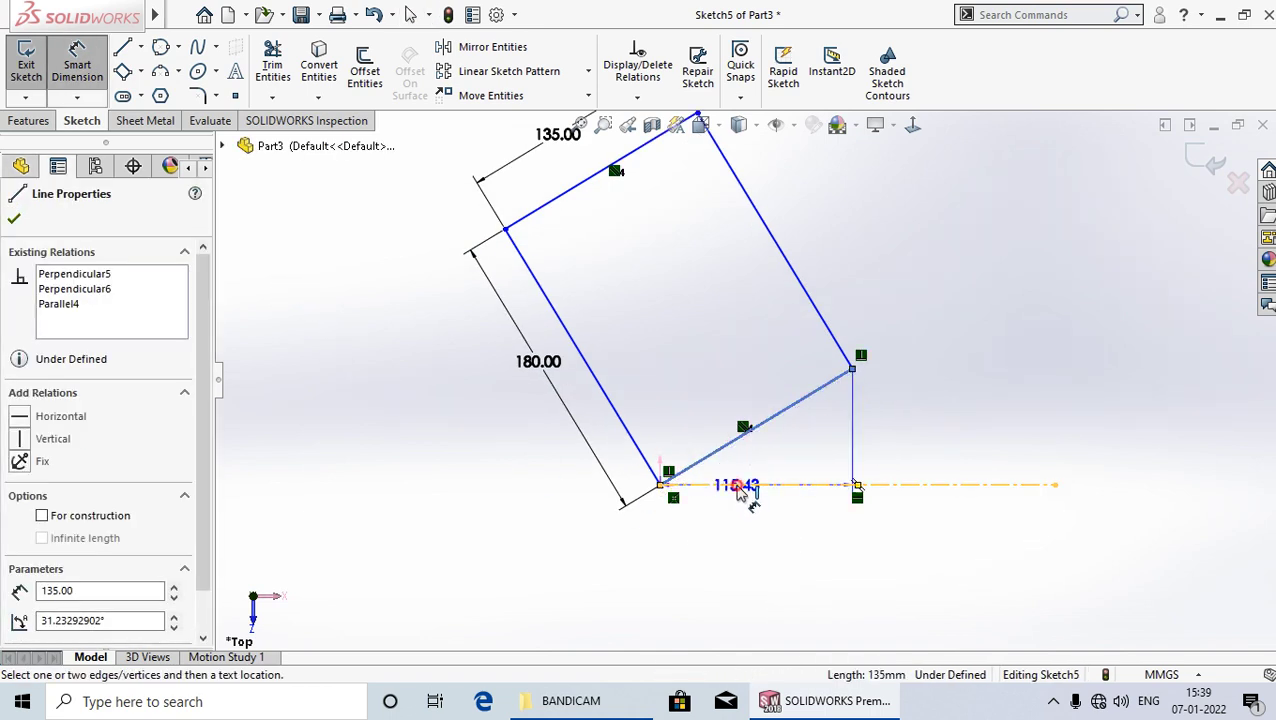
left_click(744, 486)
left_click(738, 488)
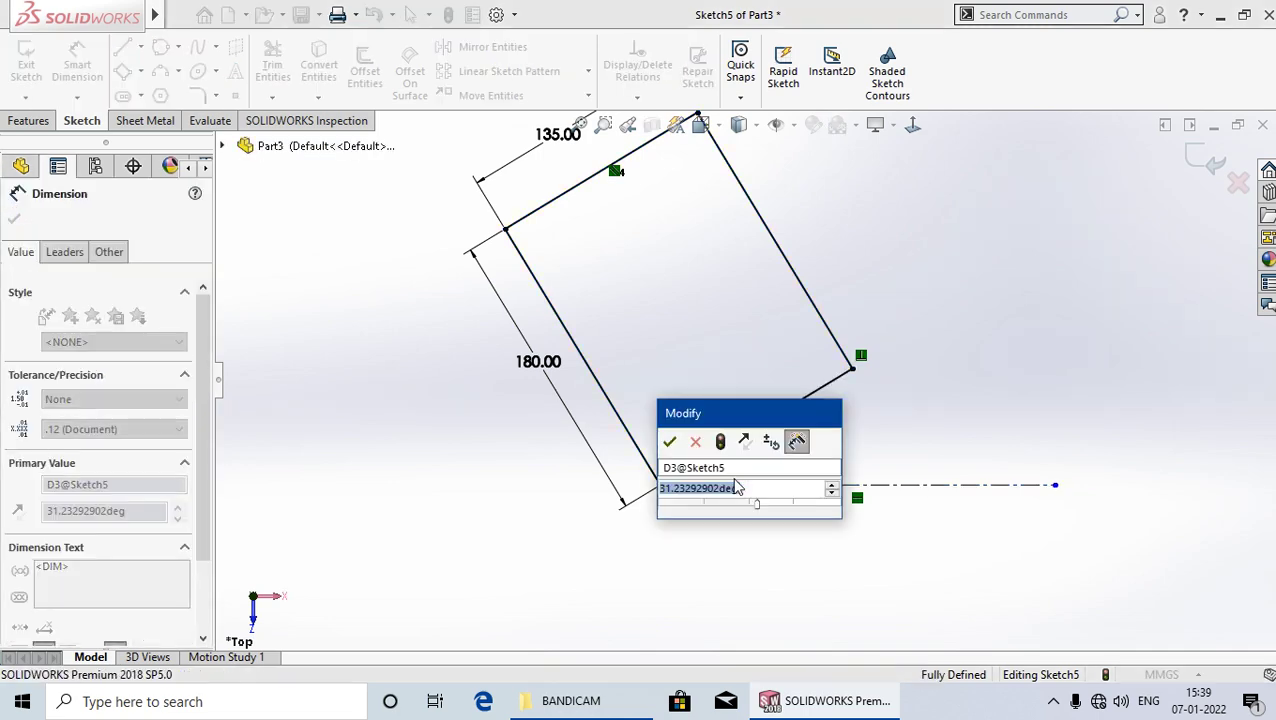
type("30")
key("Return")
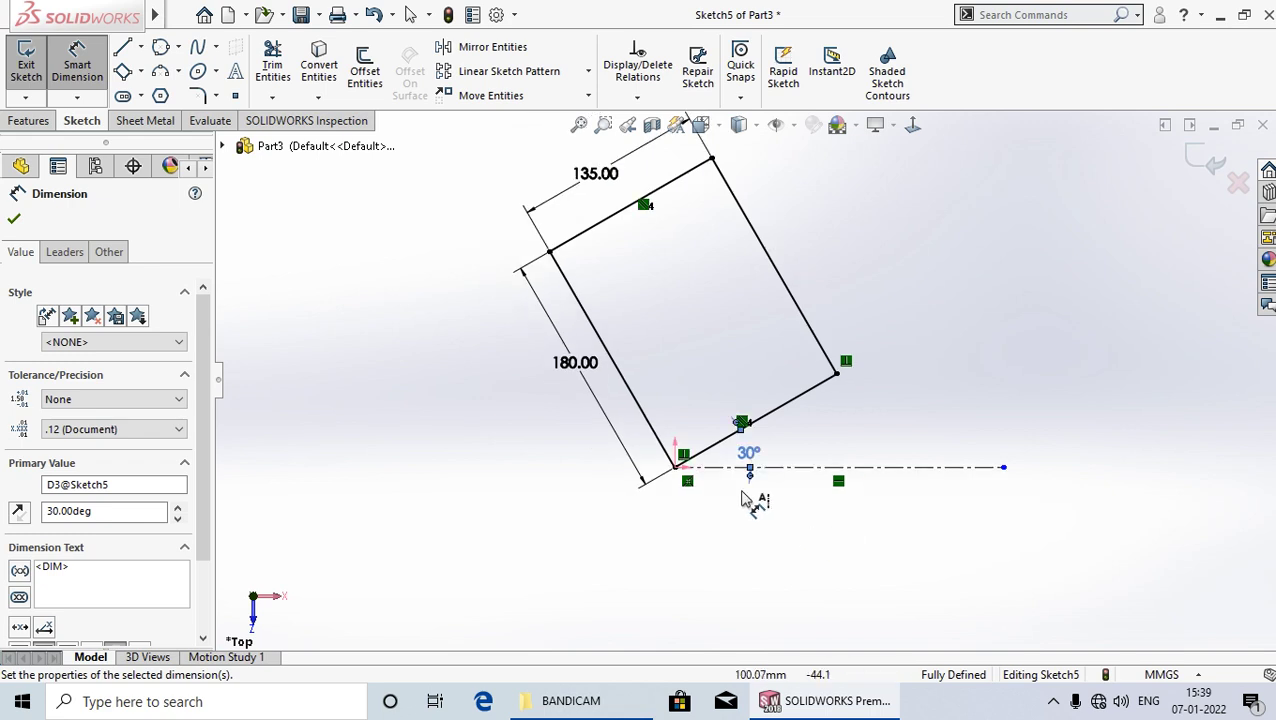
left_click(14, 220)
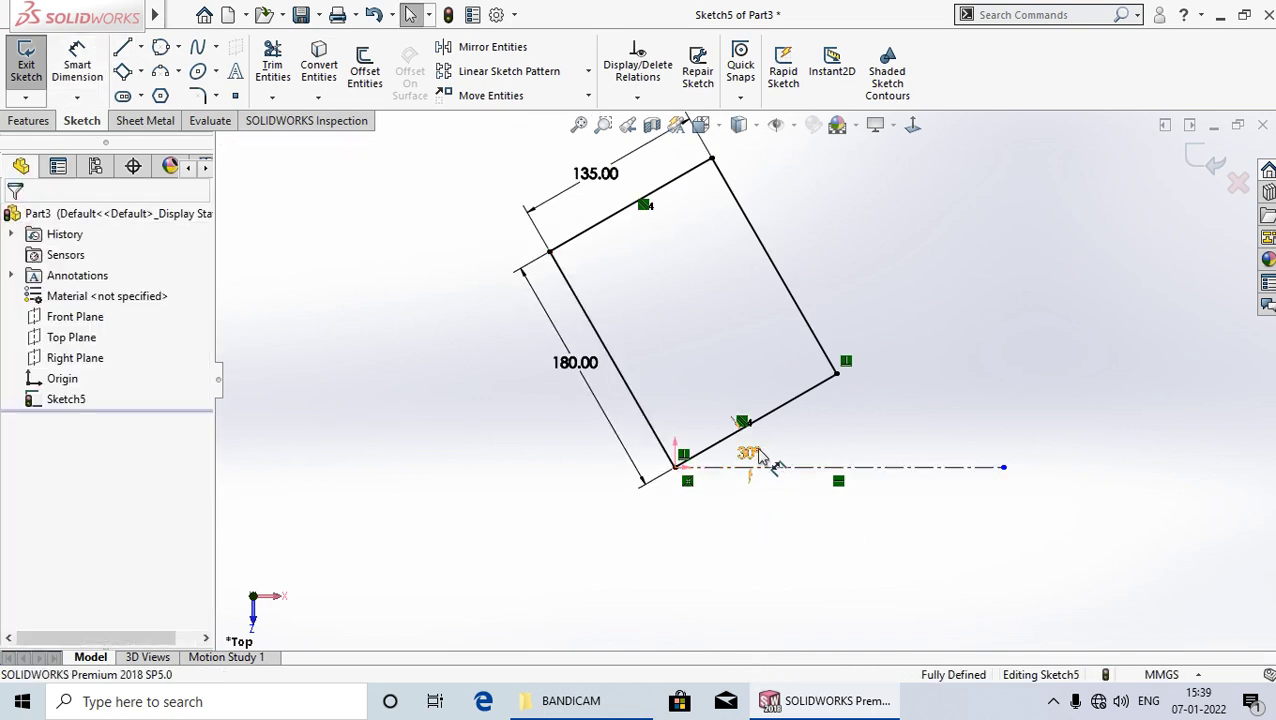
scroll(772, 410, "up", 2)
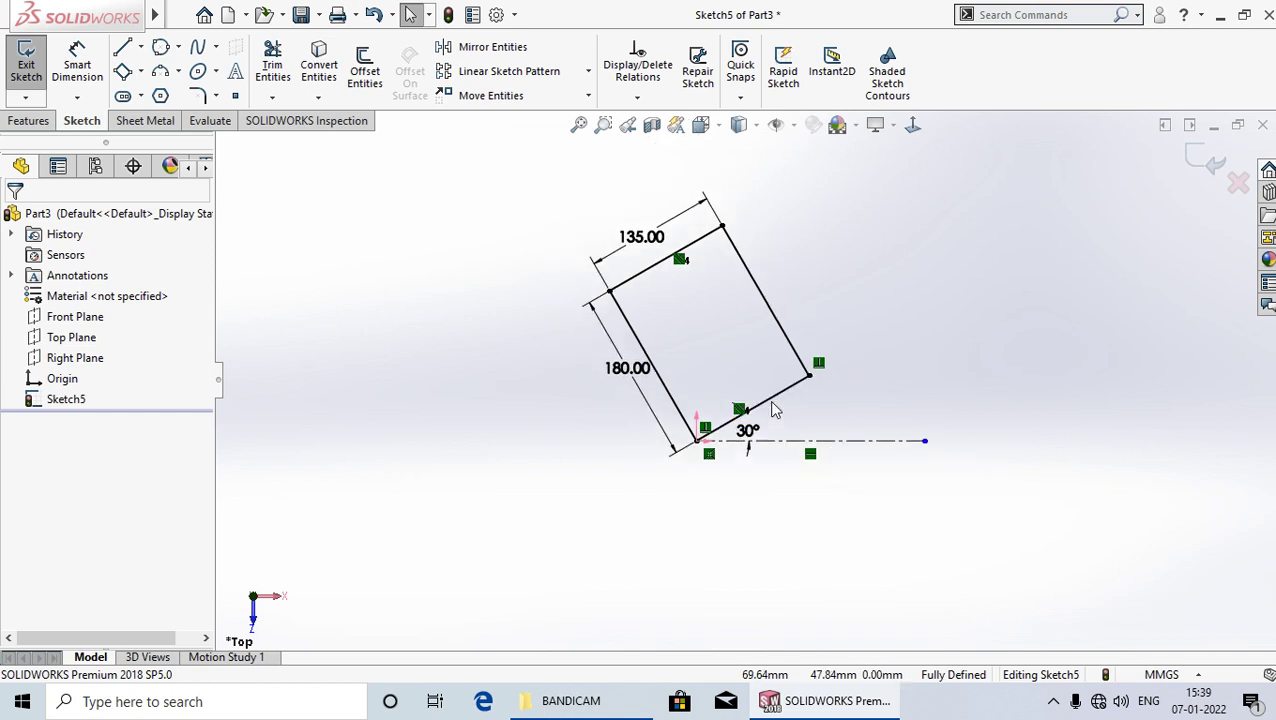
scroll(785, 376, "down", 2)
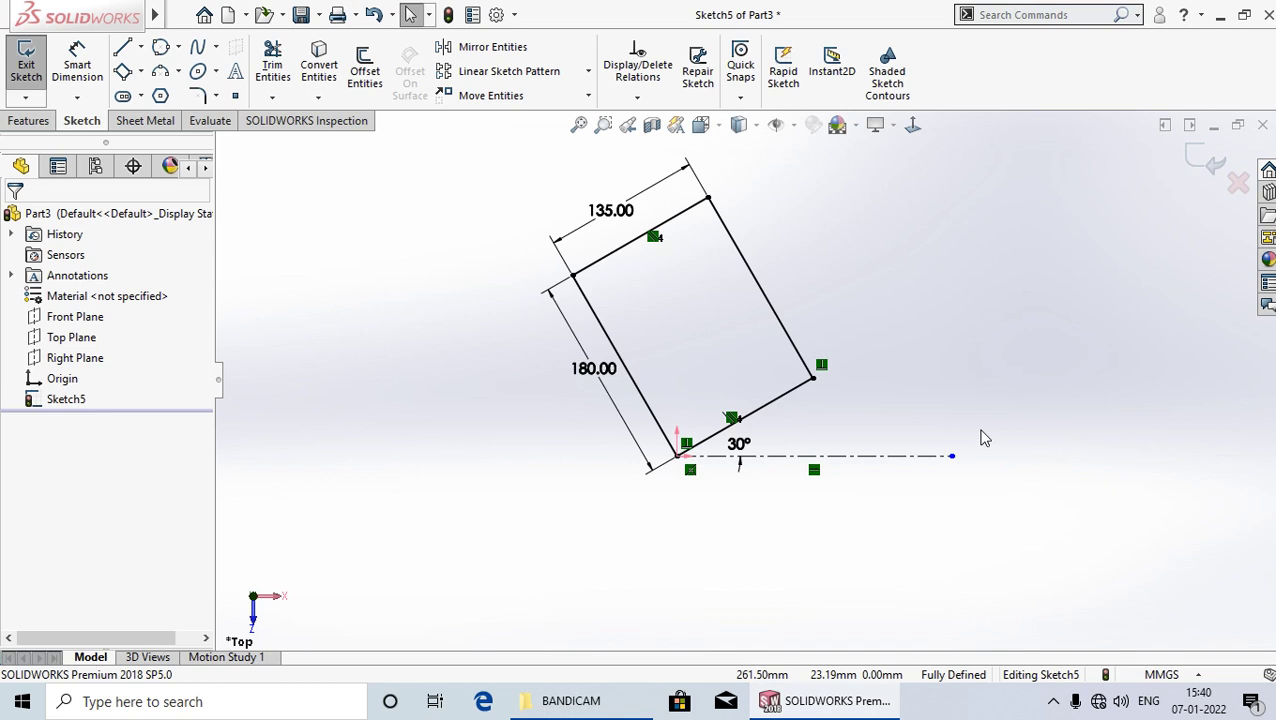
Delete all sketch geometry and draw a tilted 3 Point Center Rectangle centred on the origin.
left_click_drag(1070, 562, 460, 143)
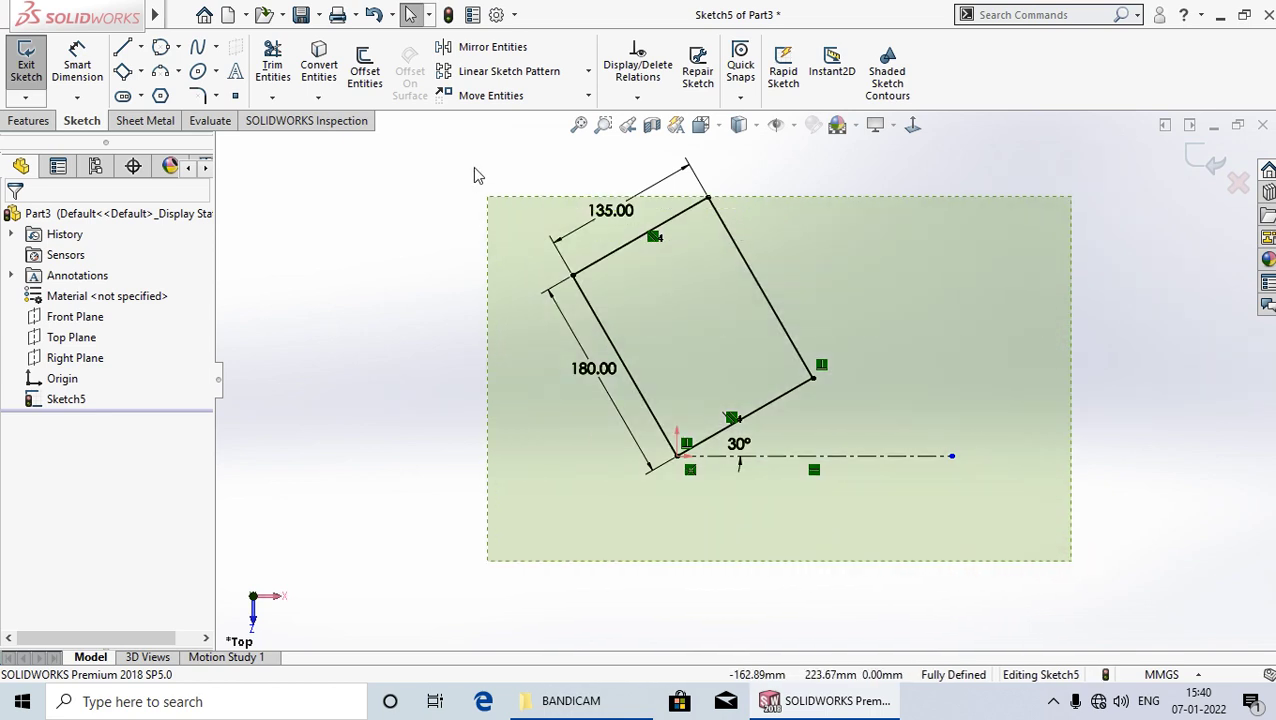
key("Delete")
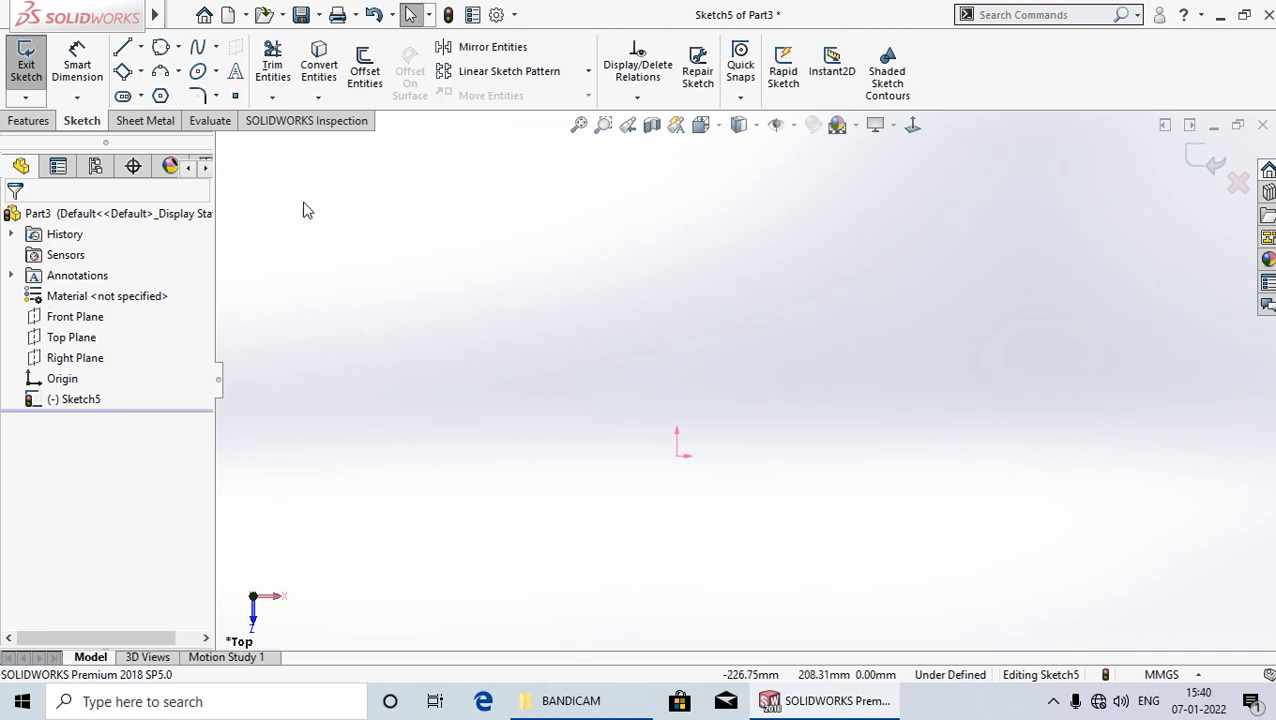
left_click(140, 71)
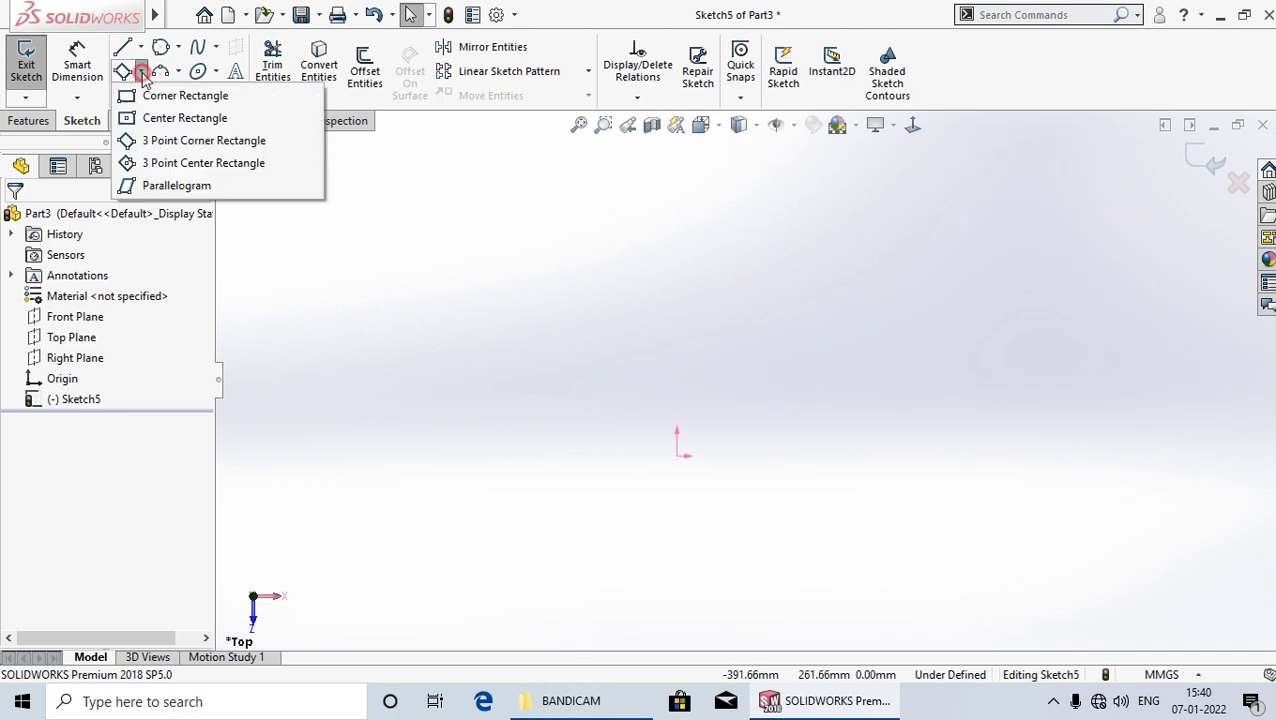
left_click(183, 165)
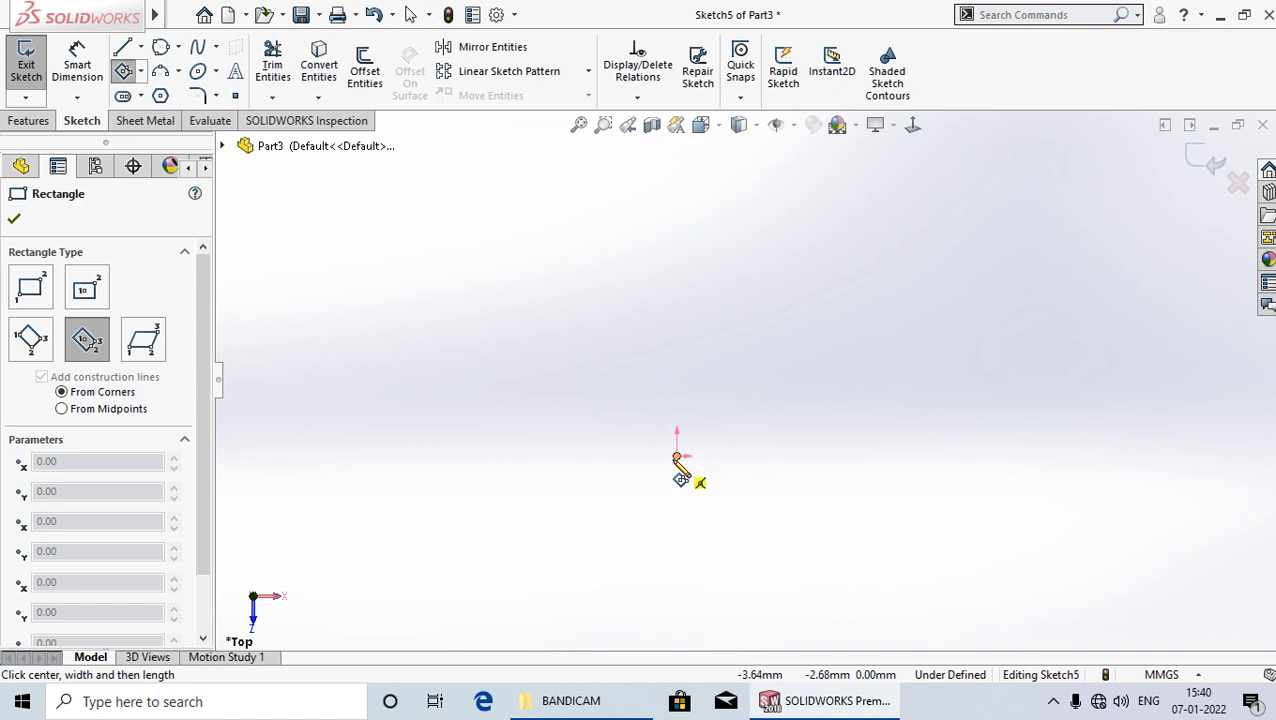
left_click(679, 453)
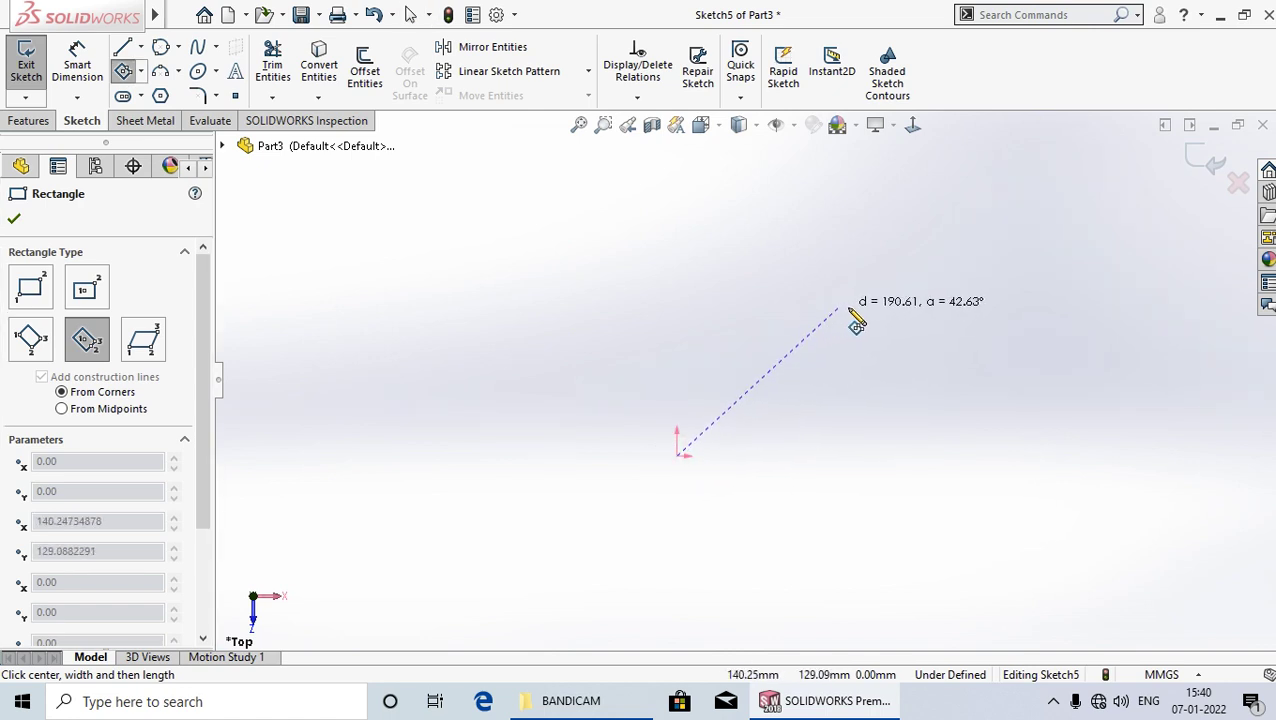
left_click(877, 356)
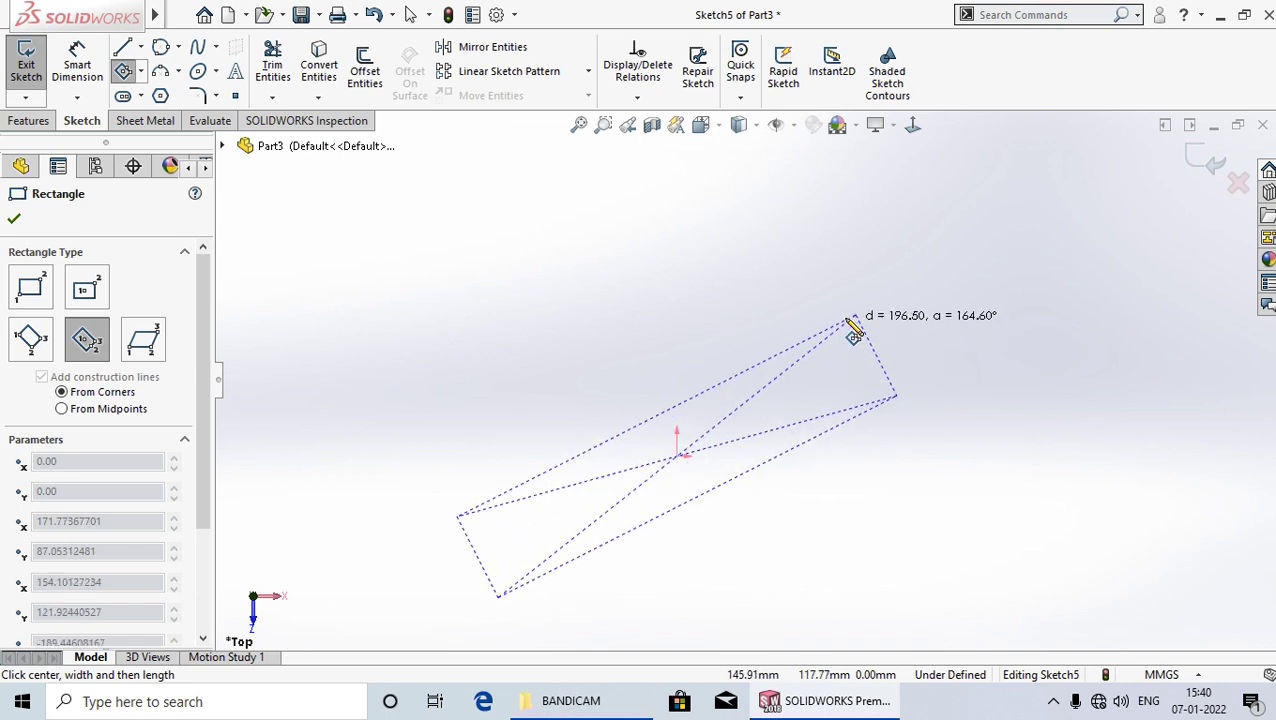
left_click(824, 263)
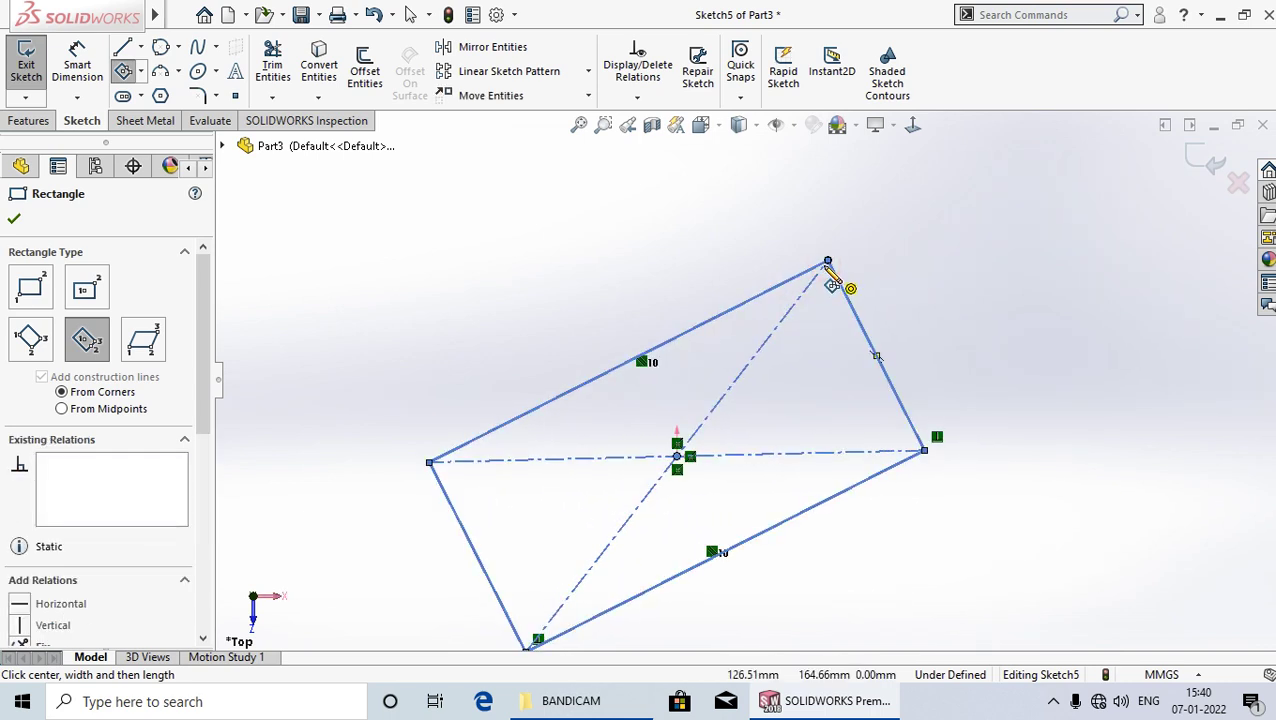
right_click(827, 264)
left_click(873, 282)
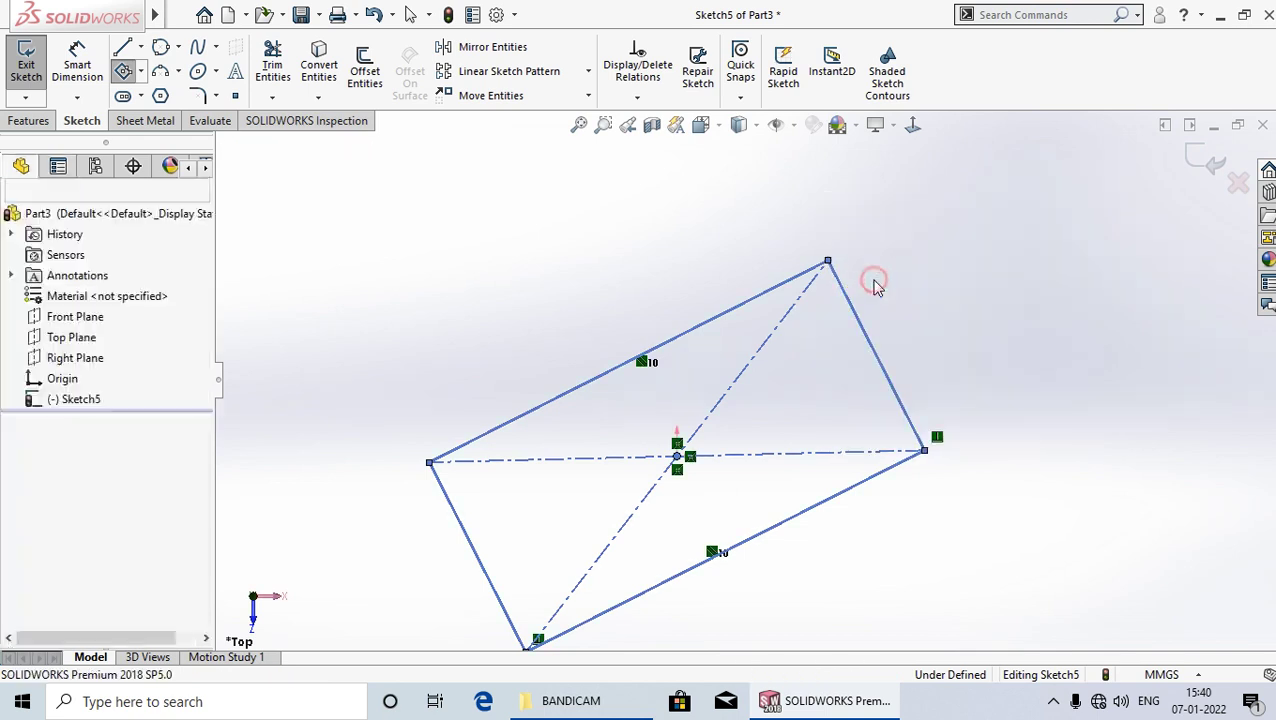
mouse_move(912, 456)
left_mouse_down()
mouse_move(920, 464)
mouse_move(760, 501)
mouse_move(756, 489)
left_mouse_up()
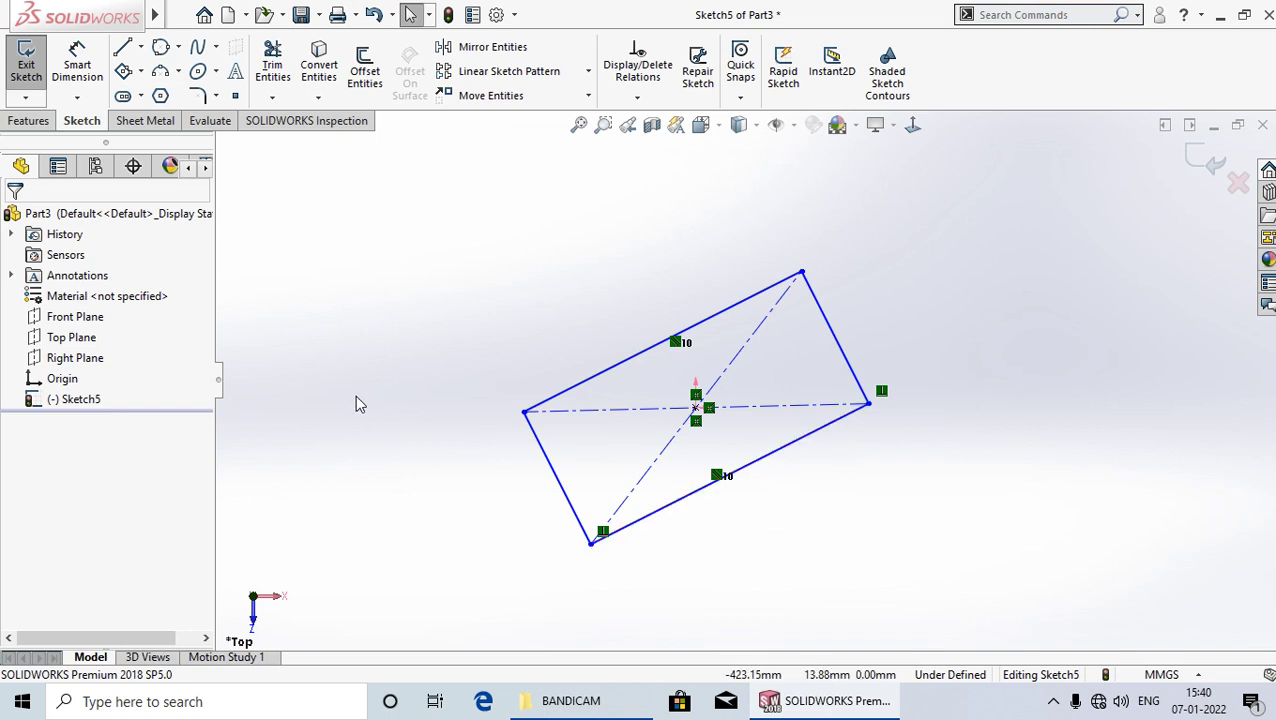
Dimension the rectangle's top edge to 400 and its left edge to 200.
left_click(78, 62)
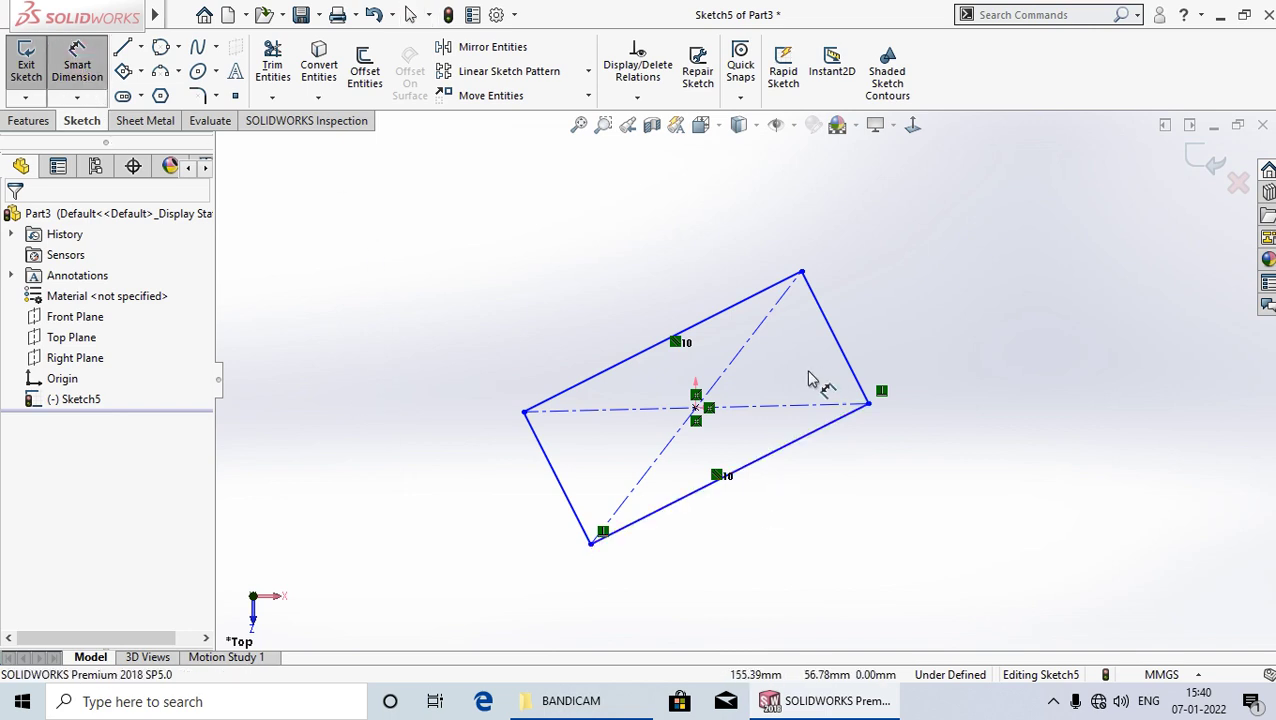
left_click(624, 362)
left_click(588, 312)
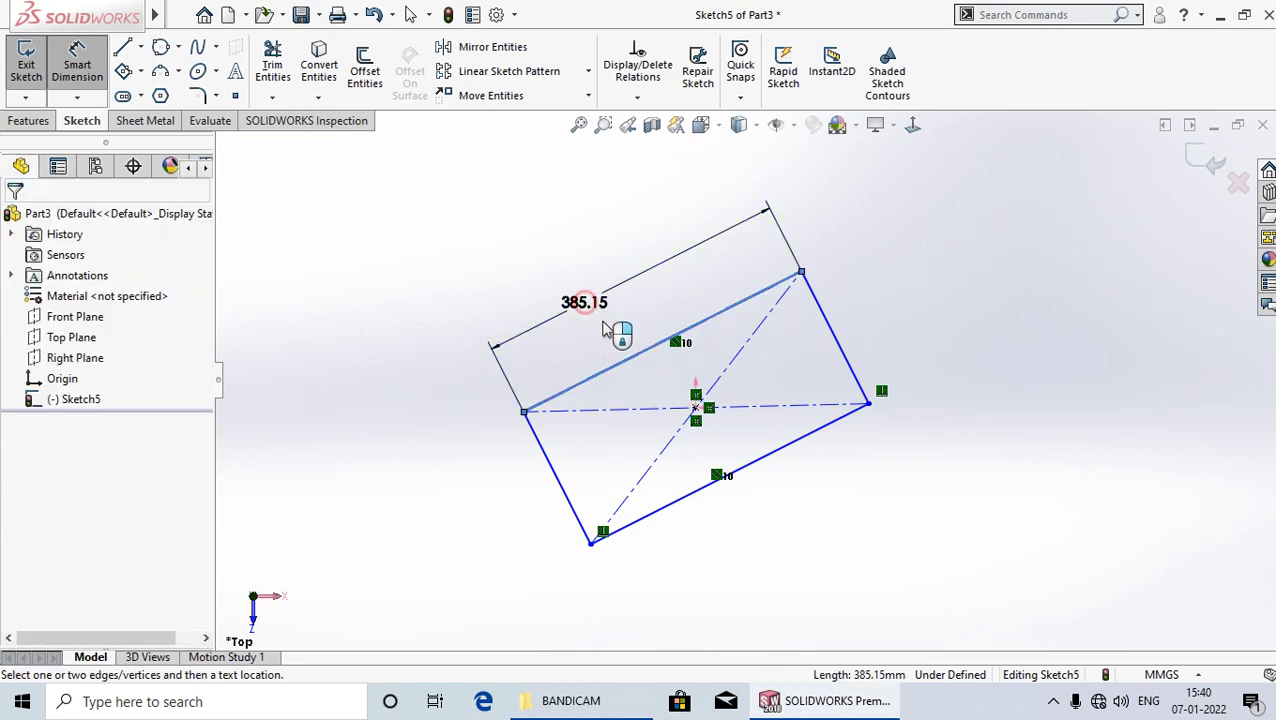
type("40")
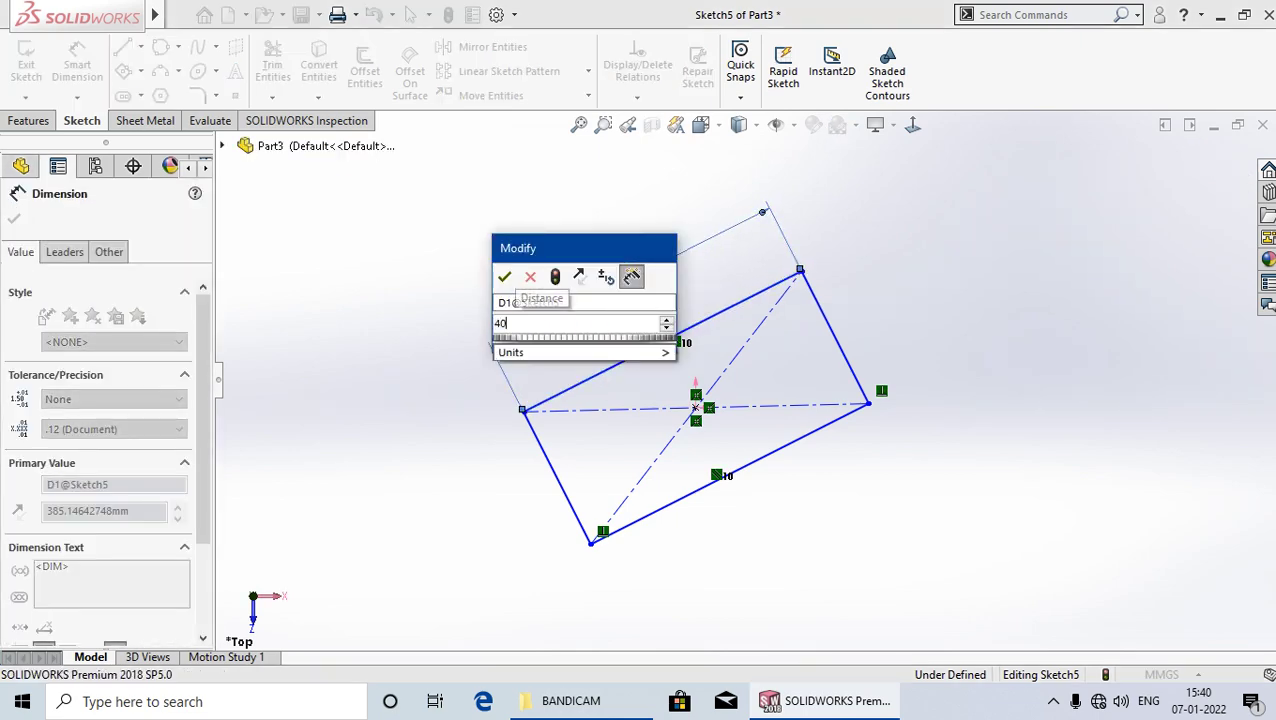
type("0")
key("Return")
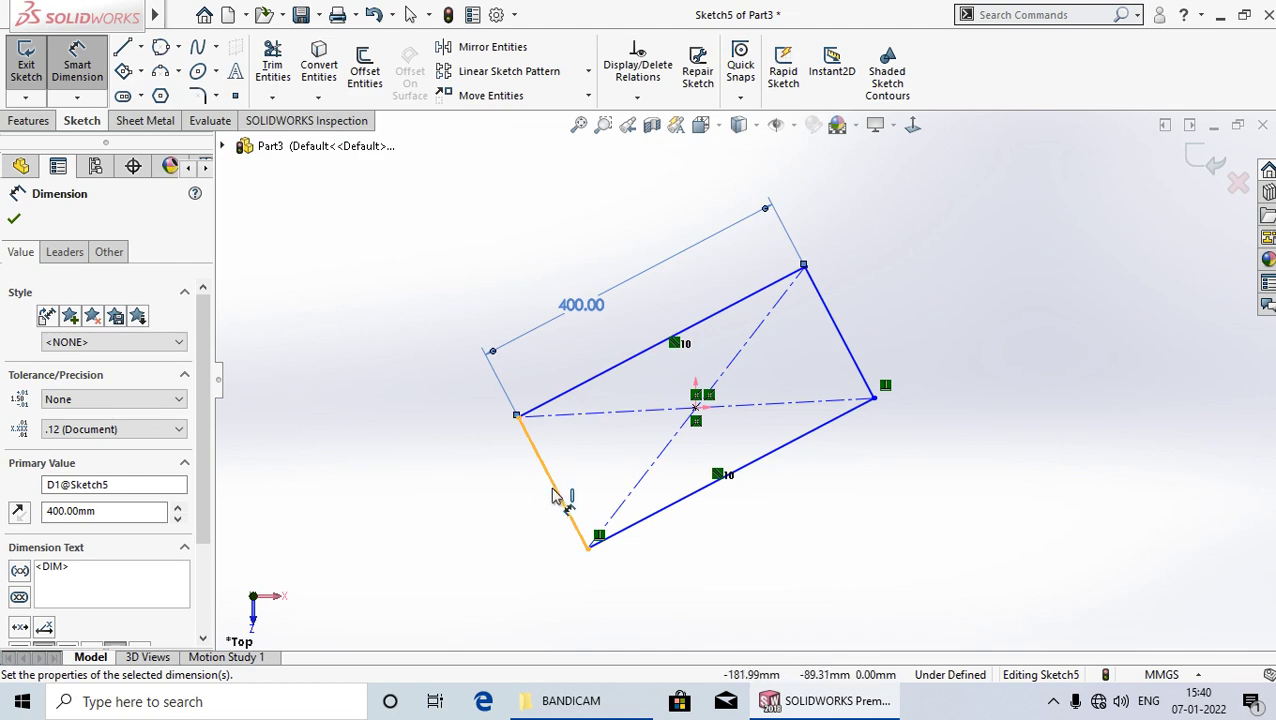
left_click(567, 516)
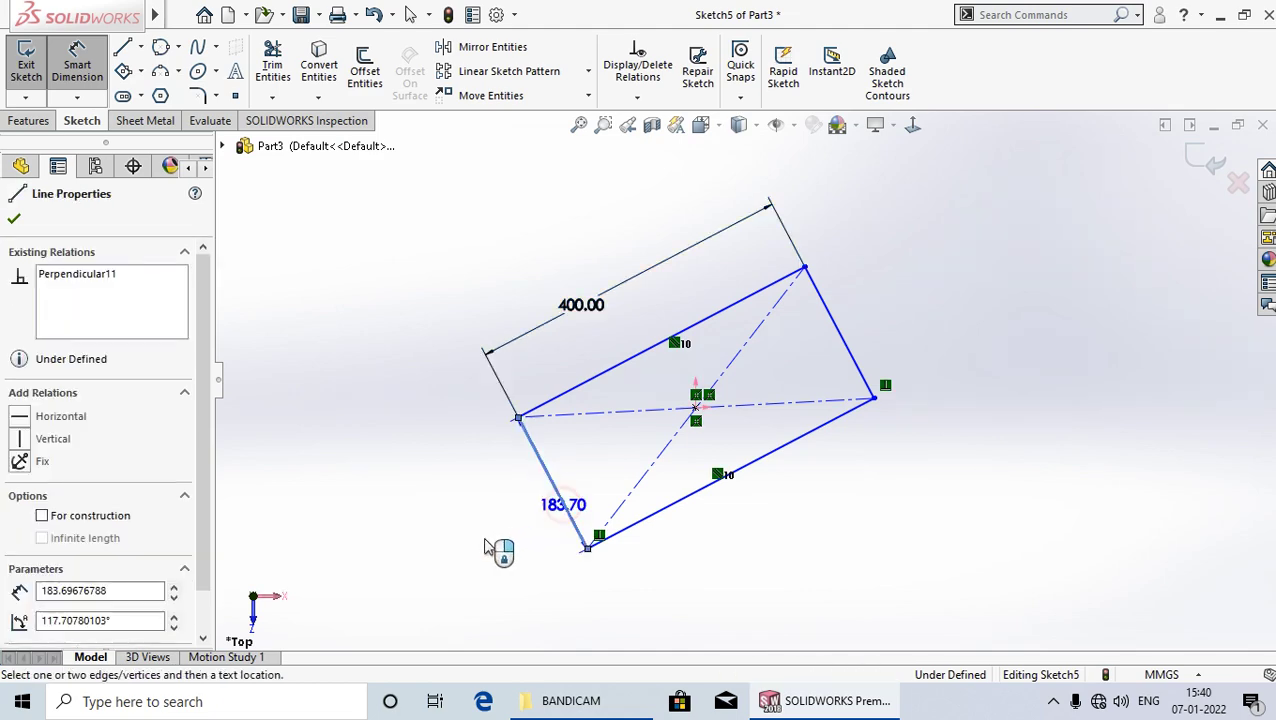
left_click(525, 507)
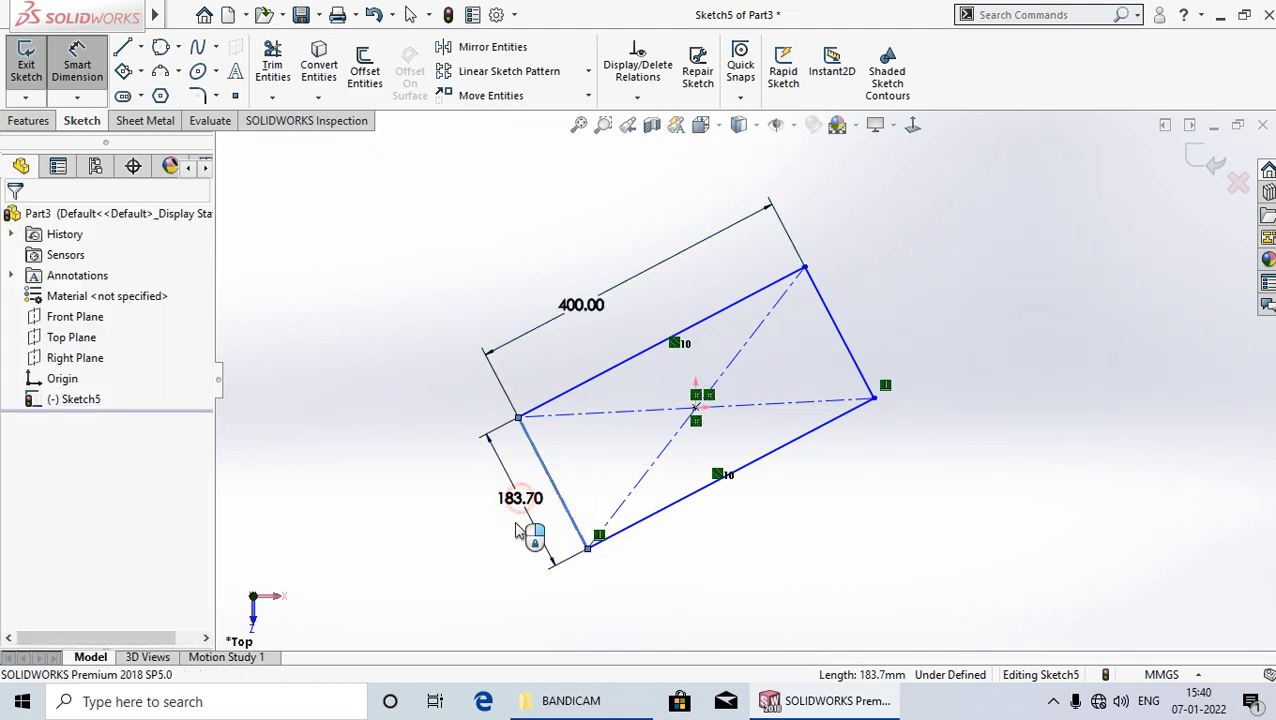
type("20")
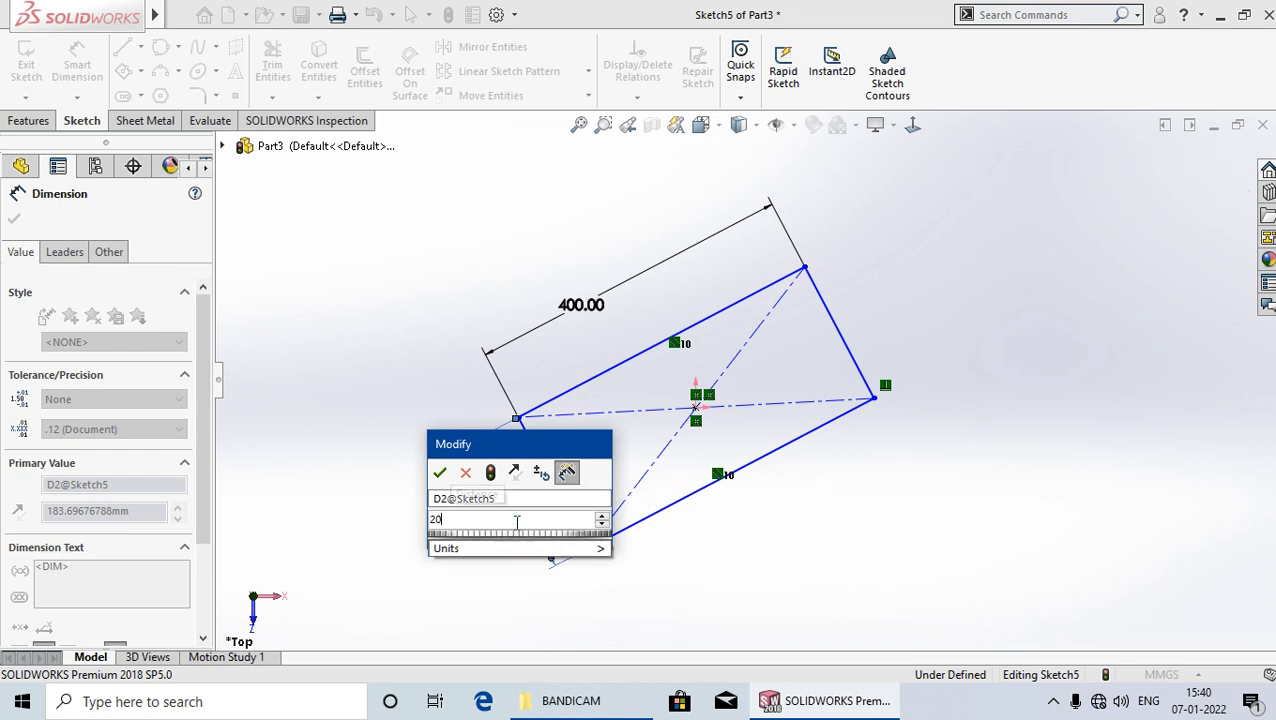
type("0")
key("Return")
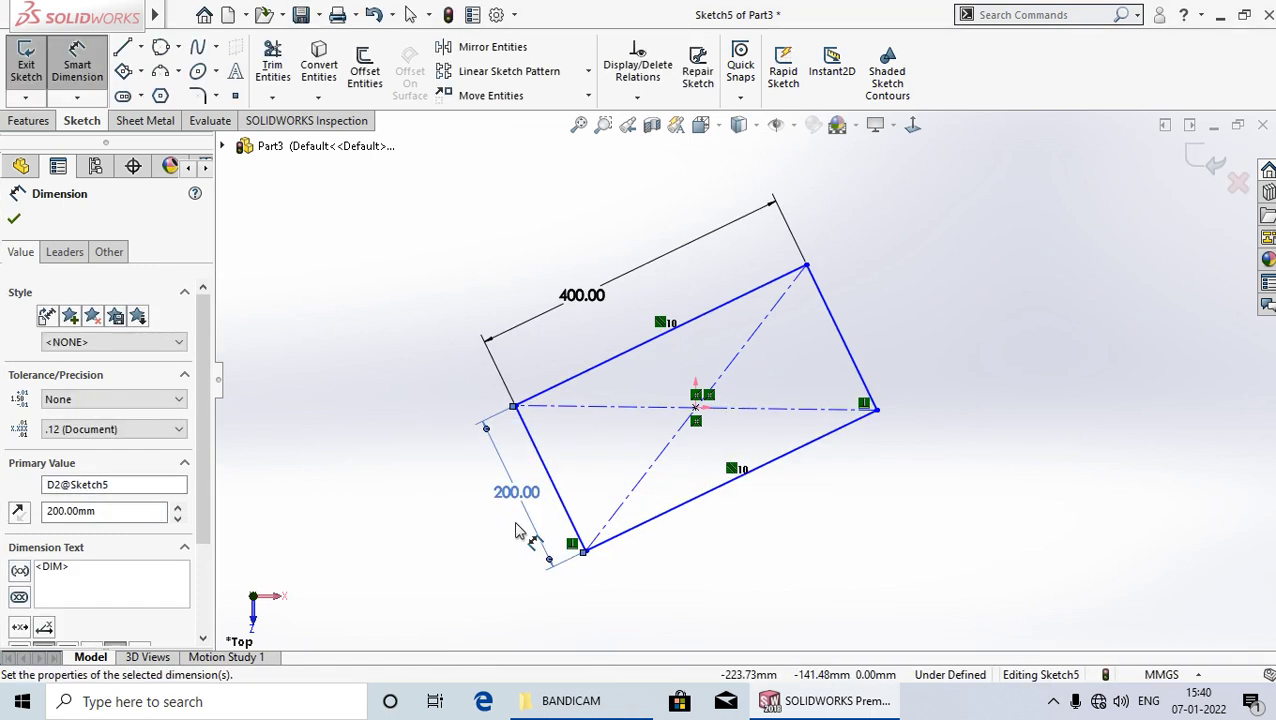
left_click(942, 556)
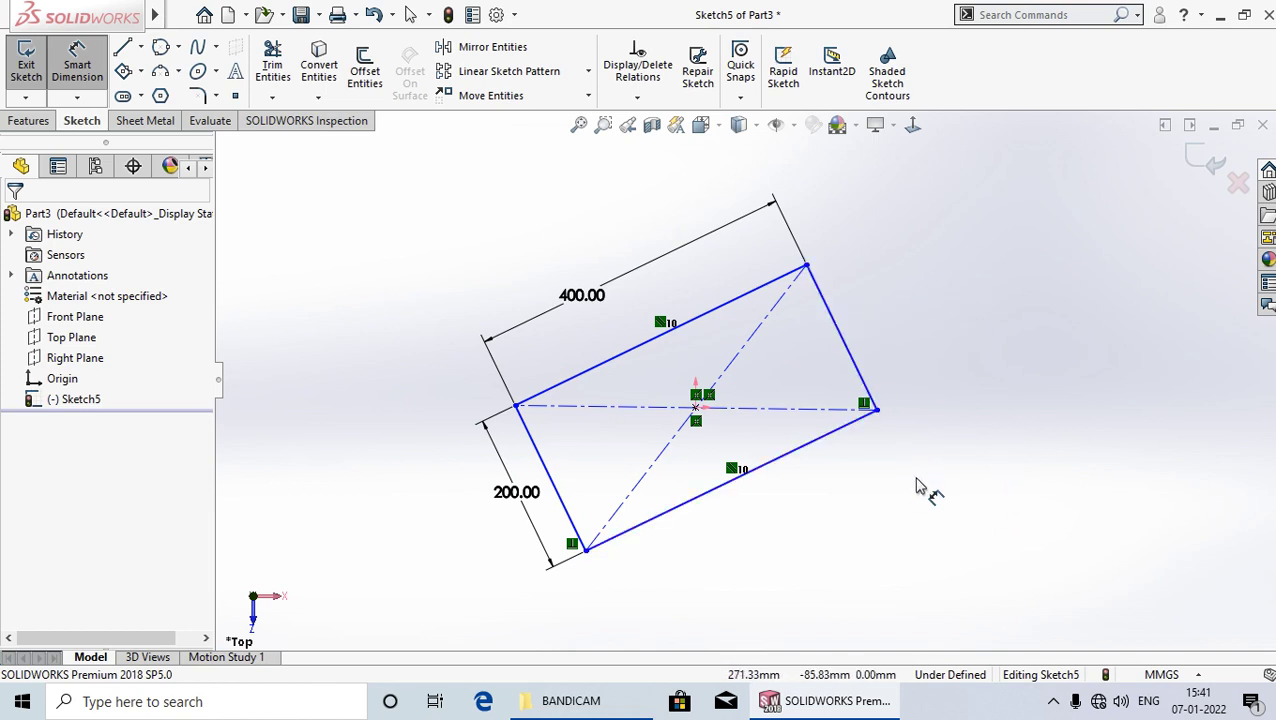
Add a 170 vertical distance from the centre point to the top-right corner.
left_click(697, 408)
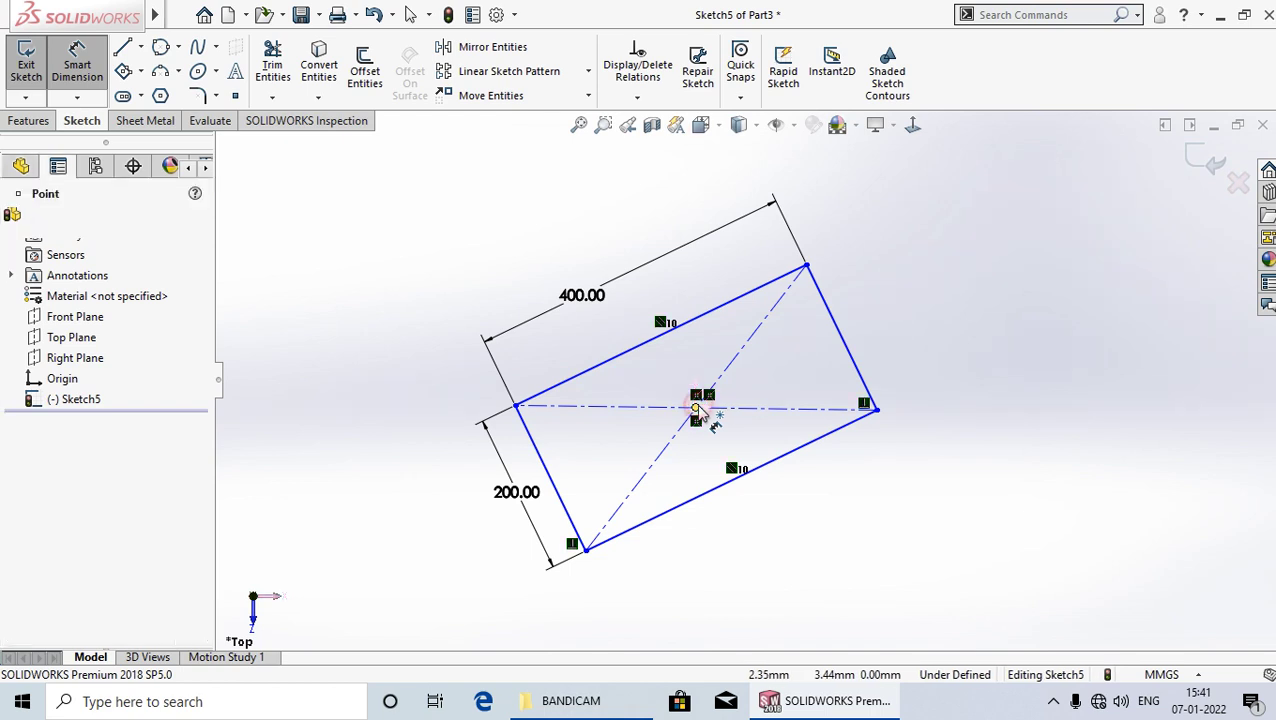
left_click(808, 268)
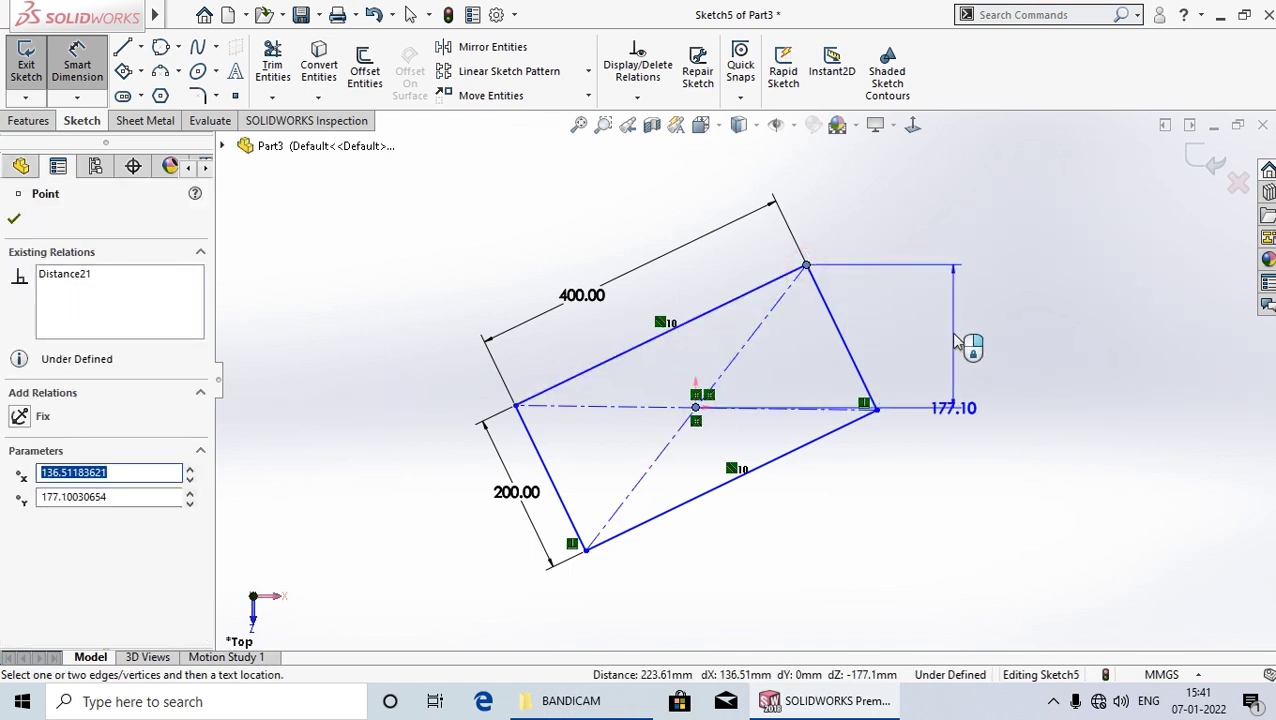
left_click(968, 368)
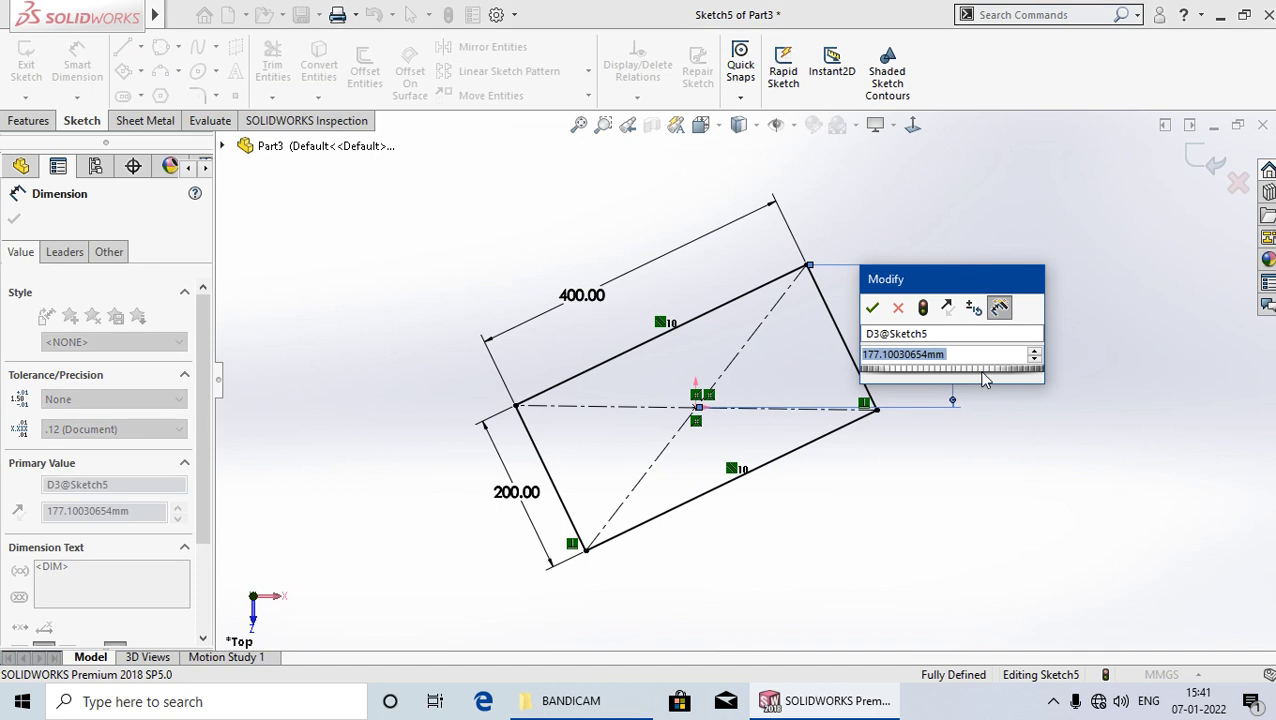
type("170")
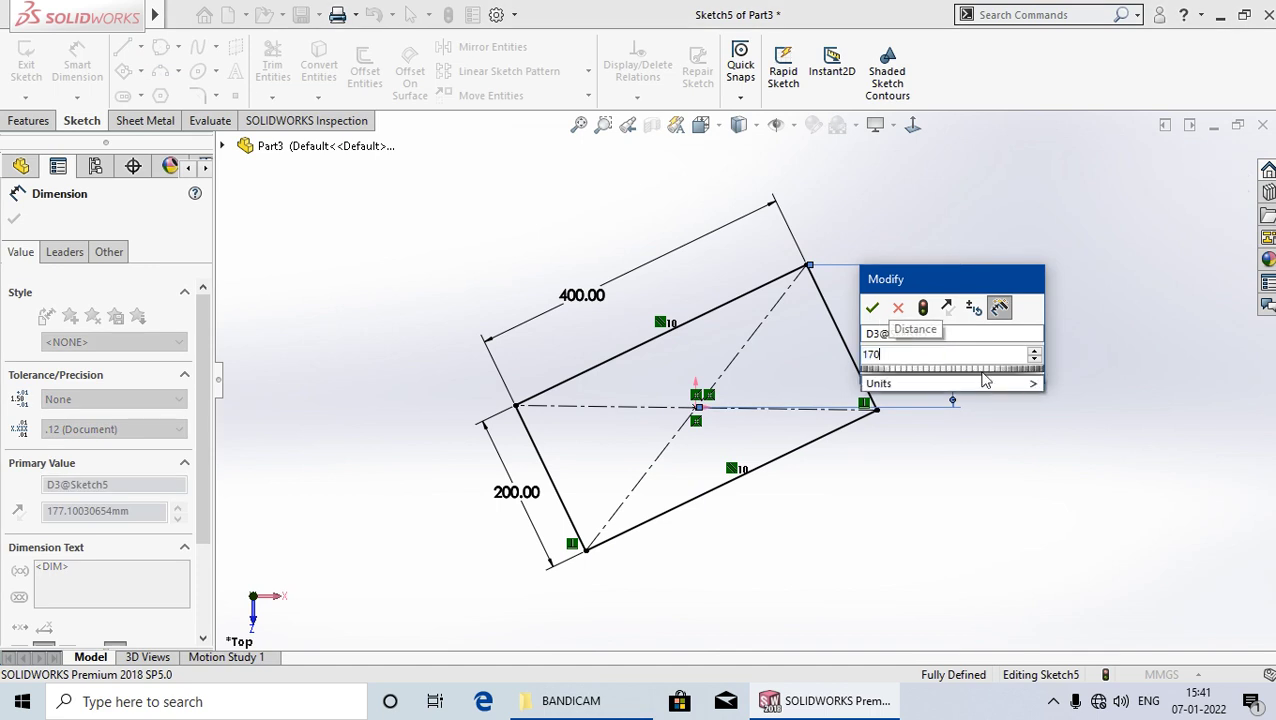
key("Return")
left_click(1078, 476)
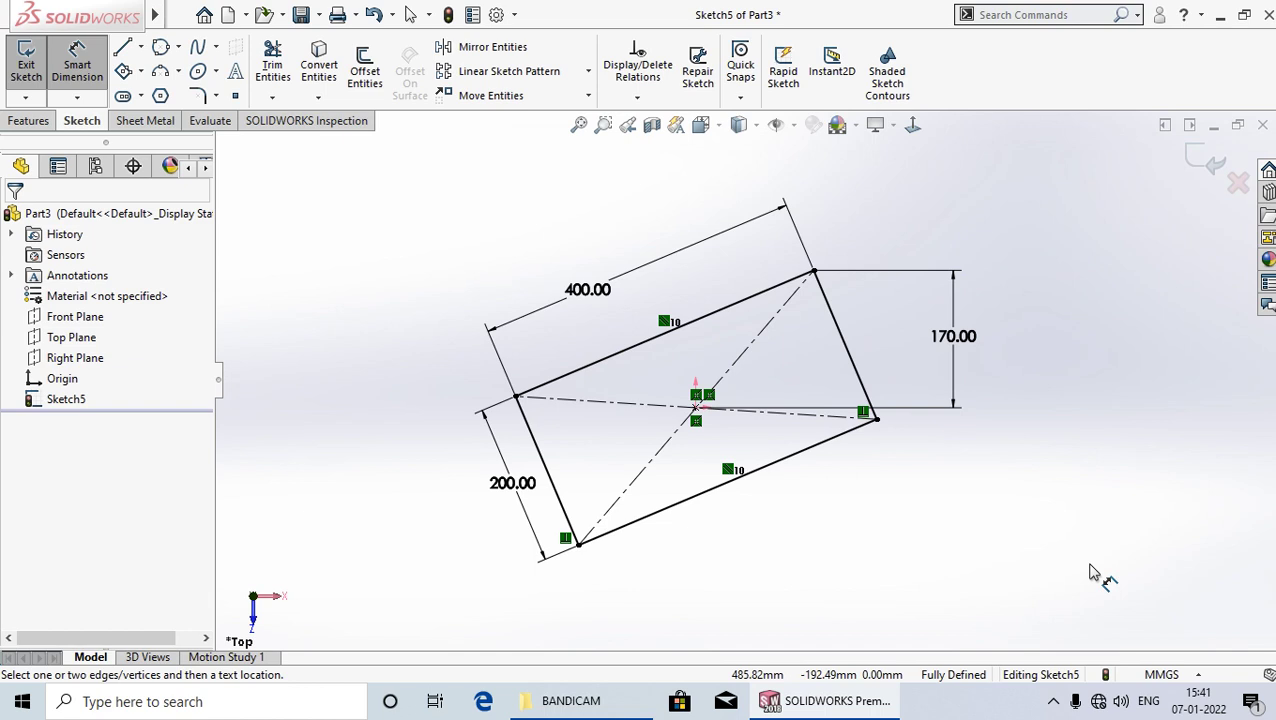
key("Escape")
Delete the dimensioned rectangle and draw a three-corner parallelogram starting at the origin.
left_click_drag(1108, 535, 425, 237)
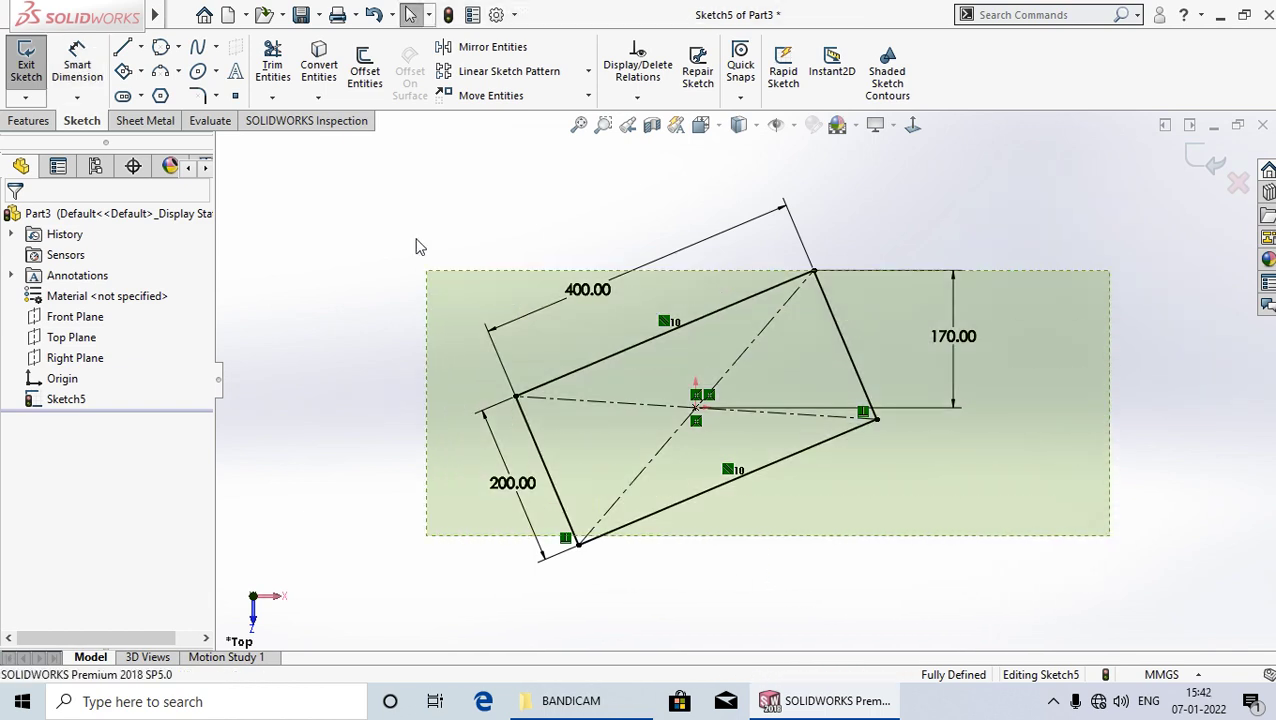
key("Delete")
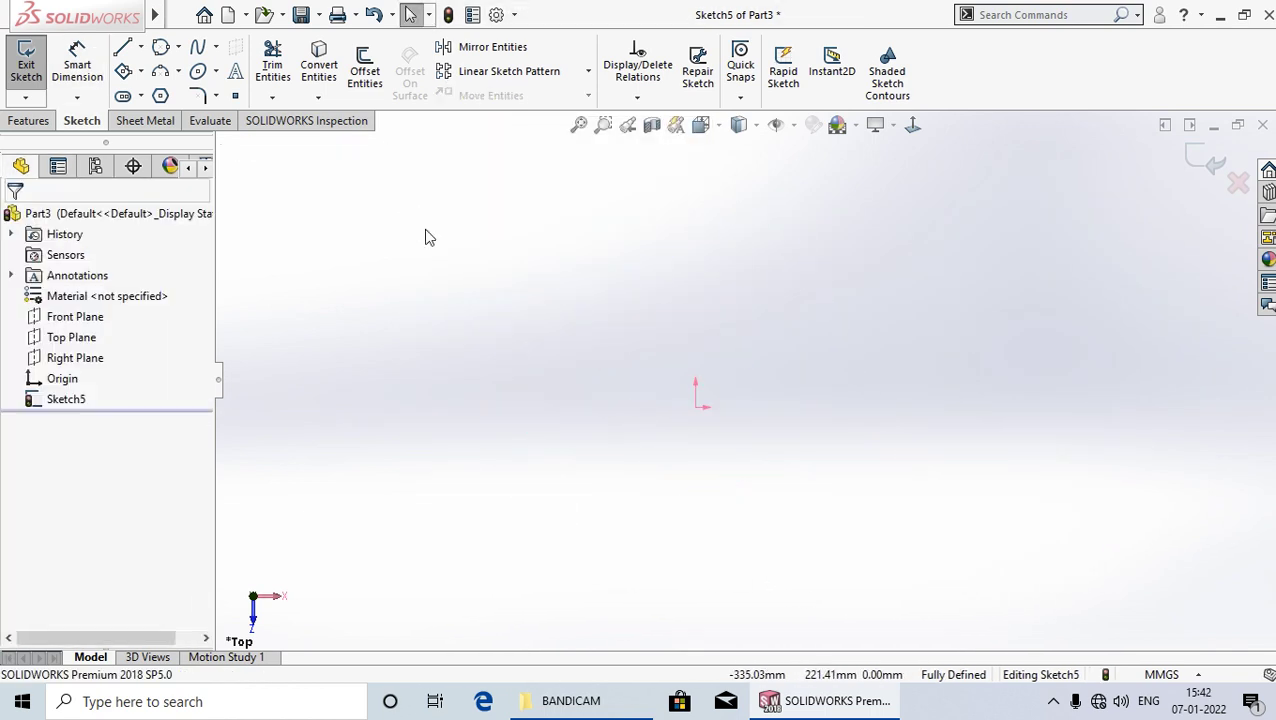
left_click(141, 71)
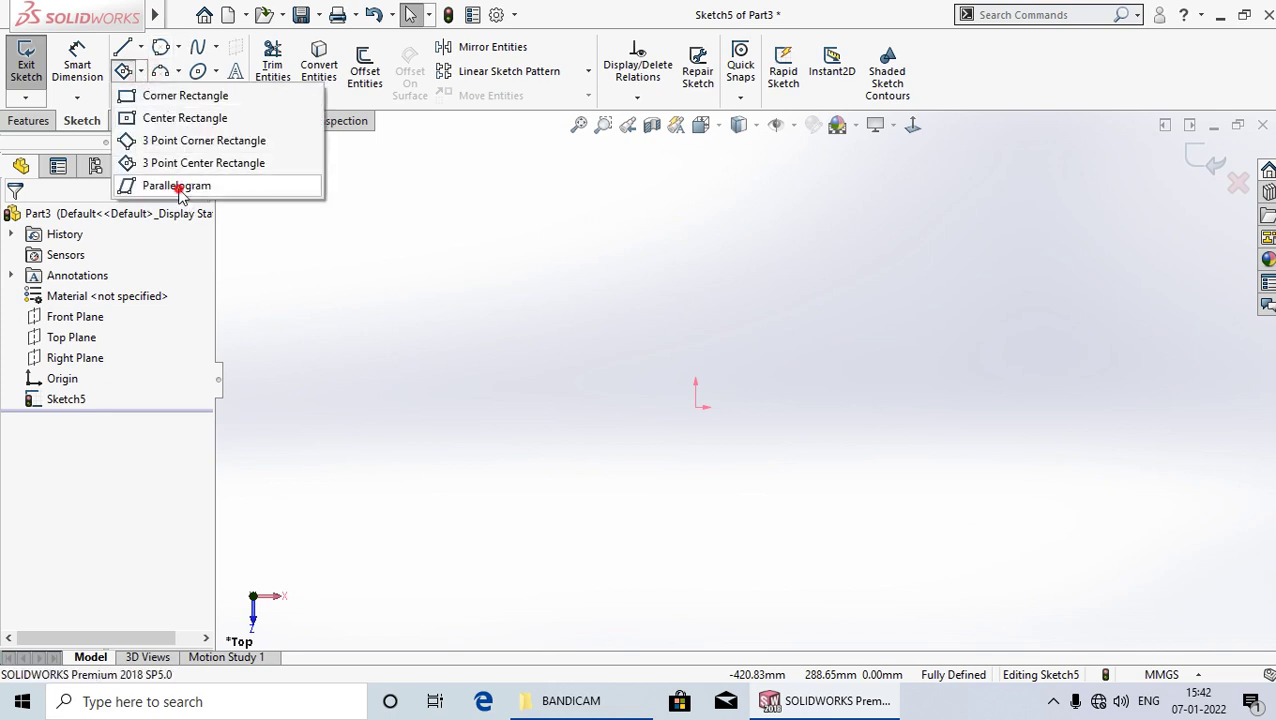
left_click(178, 186)
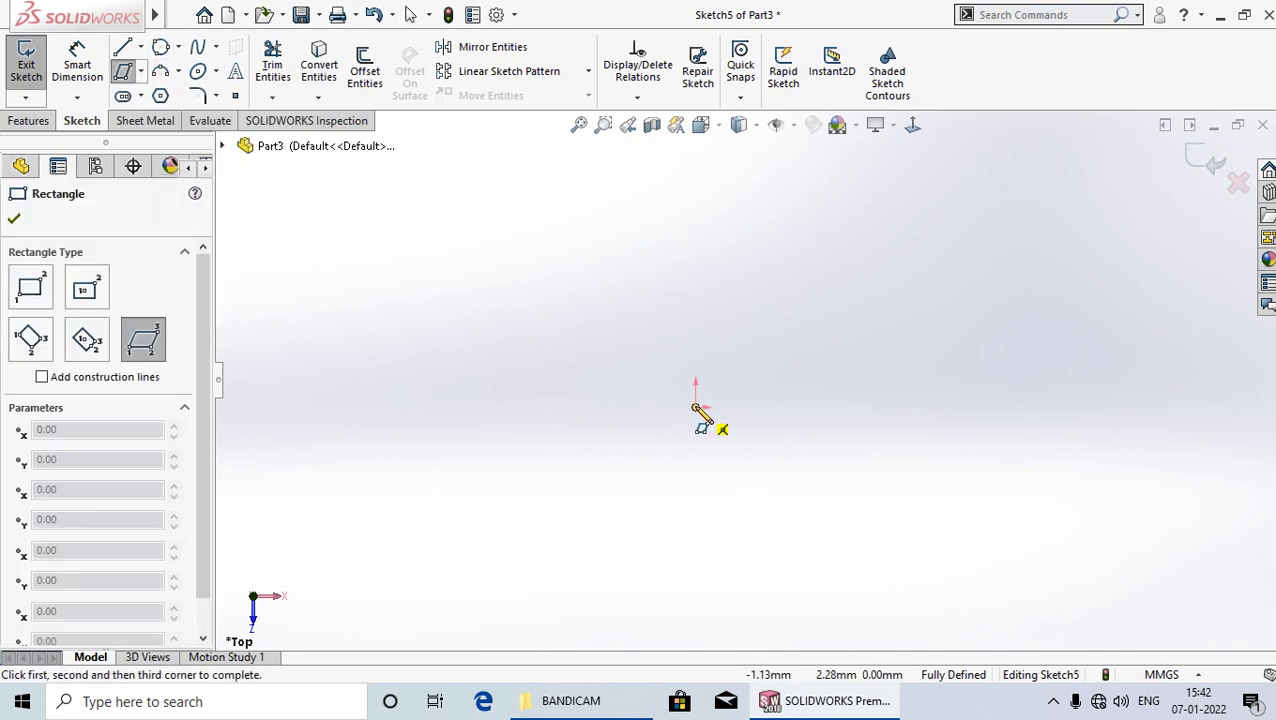
left_click(695, 407)
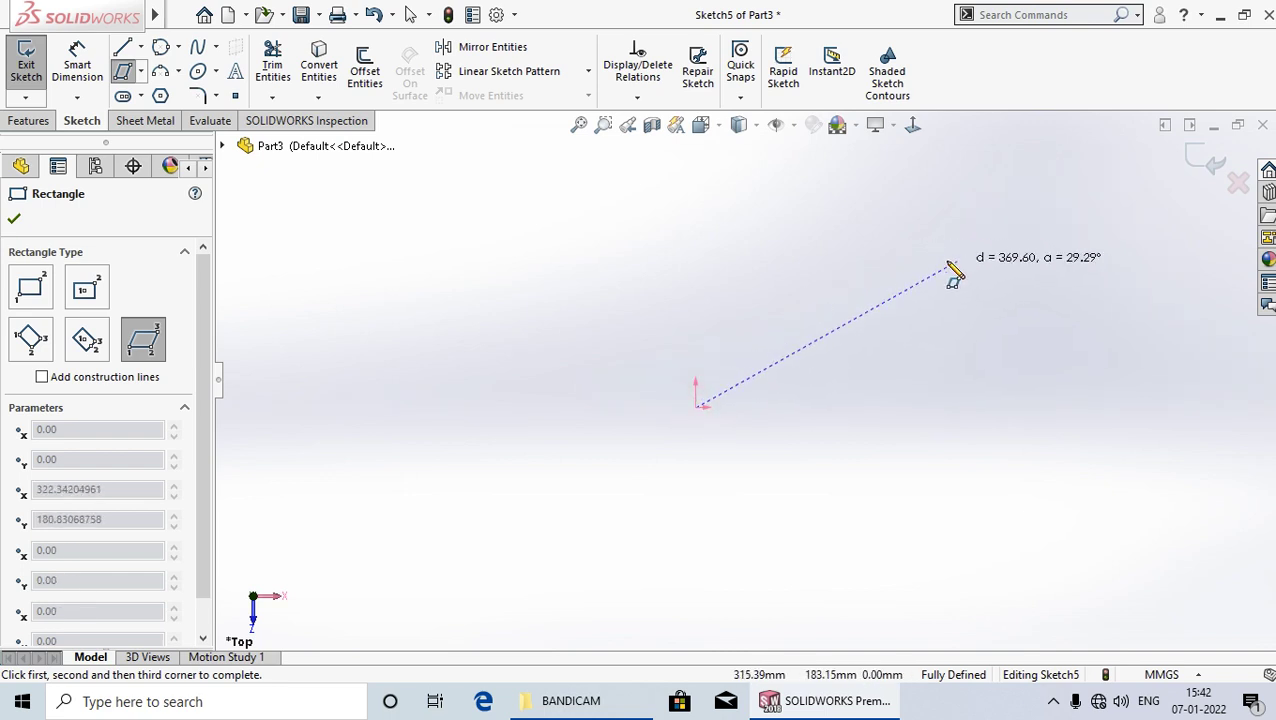
left_click(890, 283)
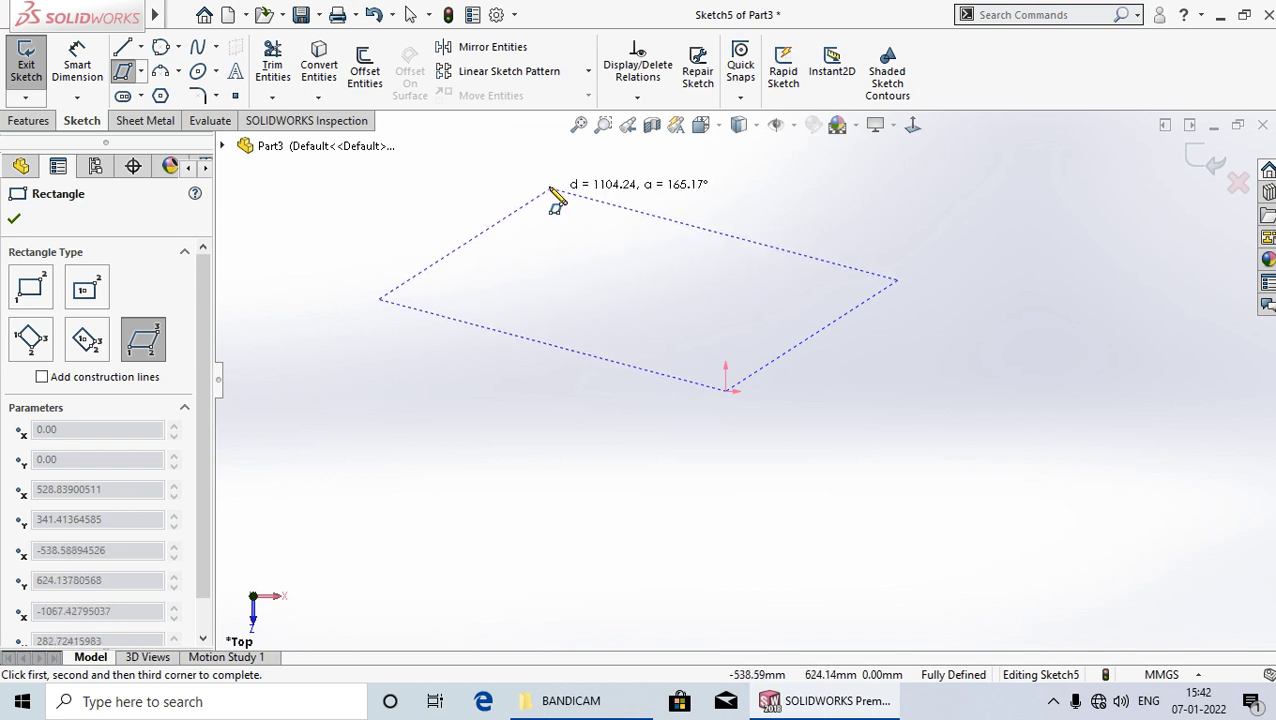
left_click(550, 189)
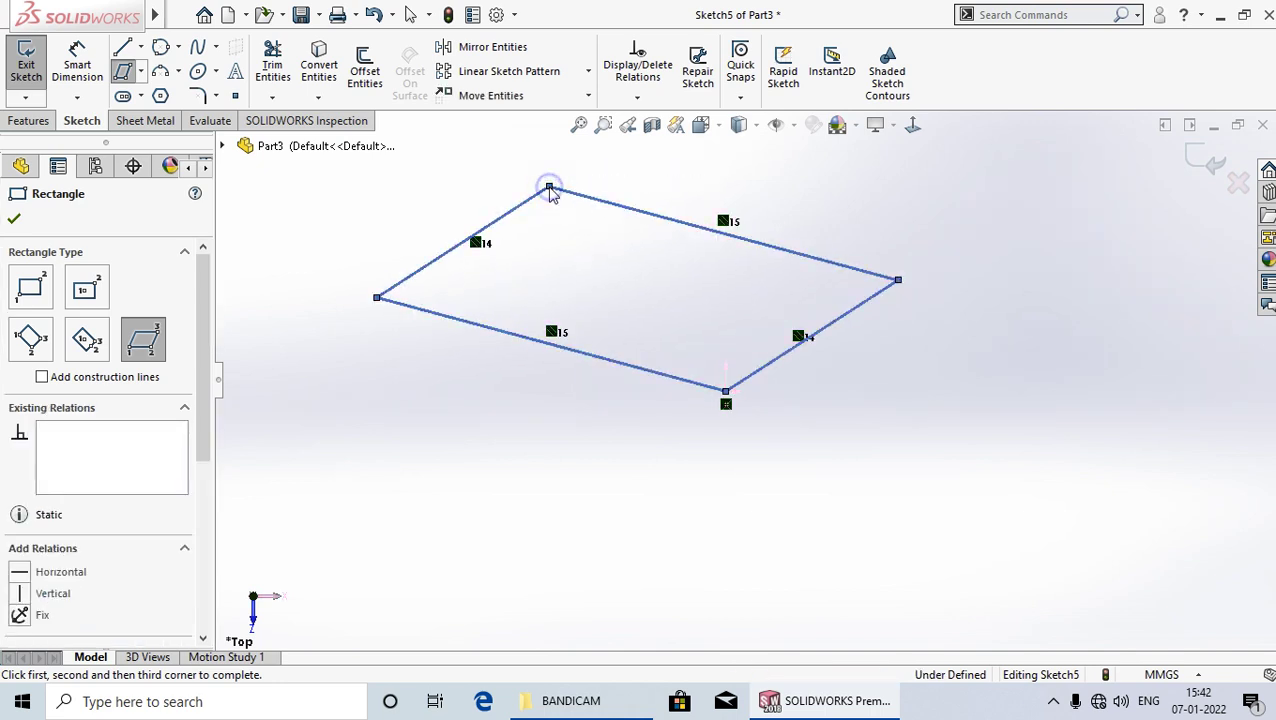
right_click(550, 190)
left_click(595, 201)
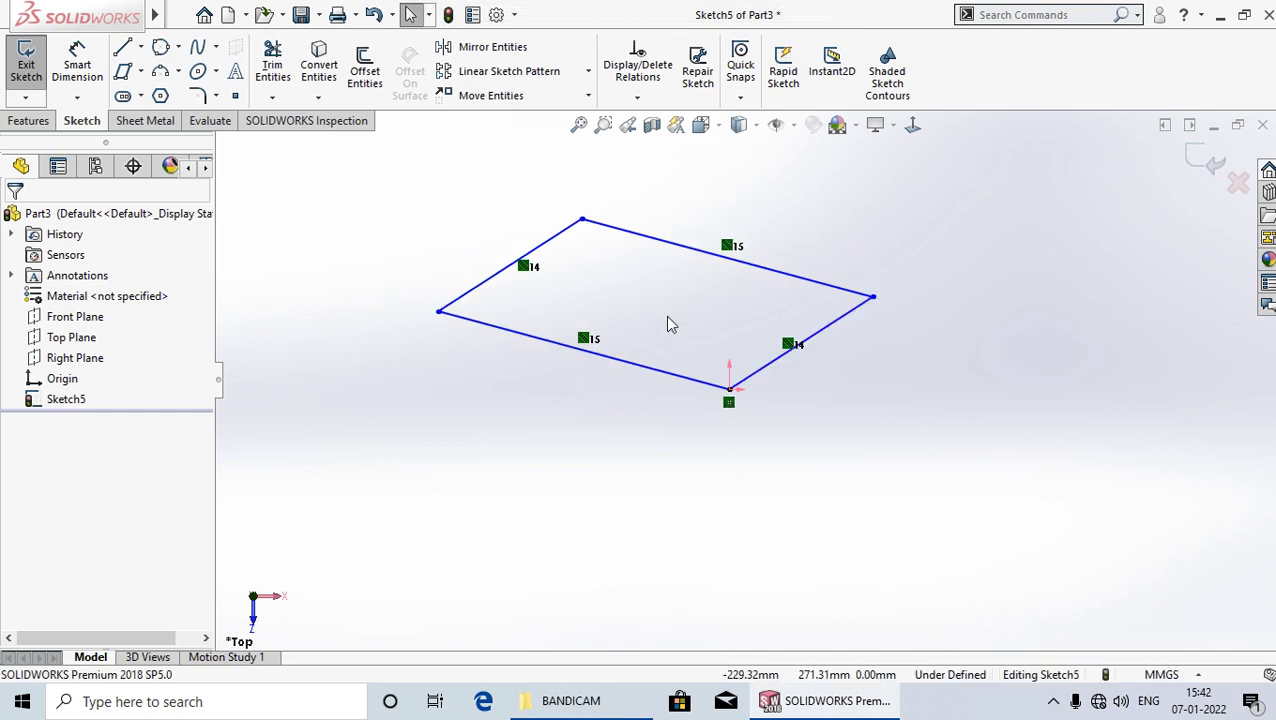
left_click(620, 362)
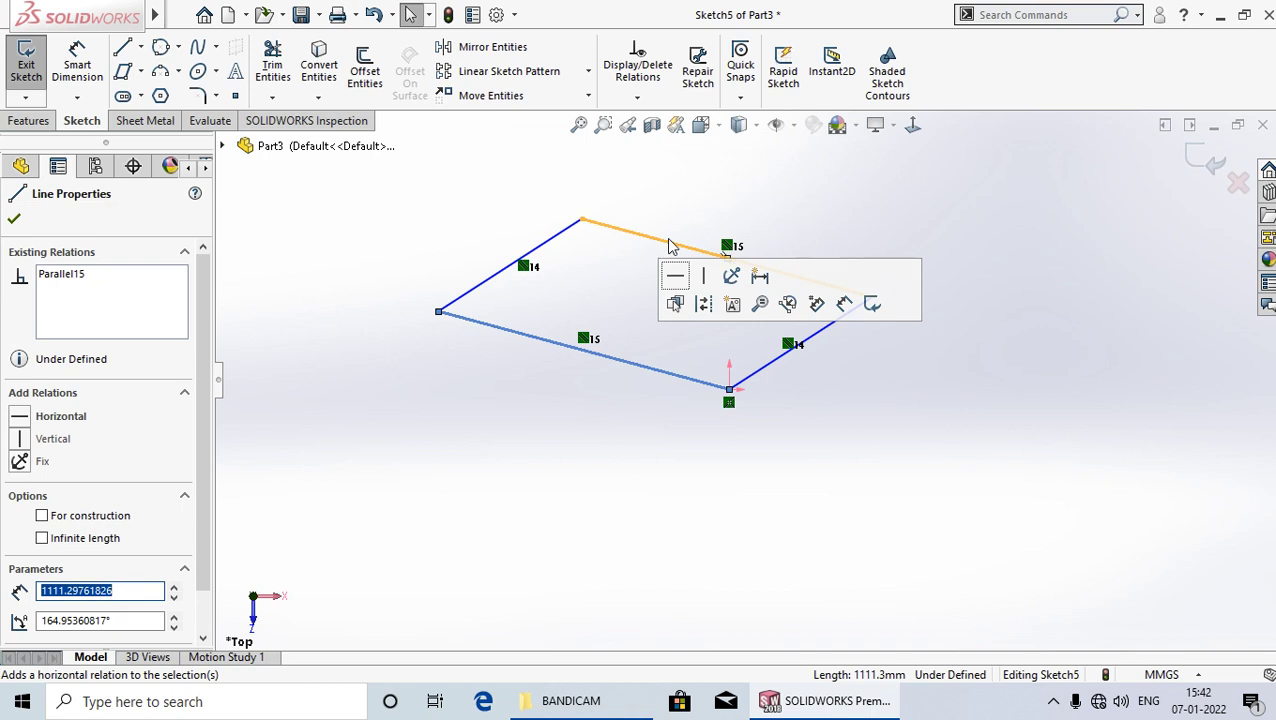
left_click(671, 300)
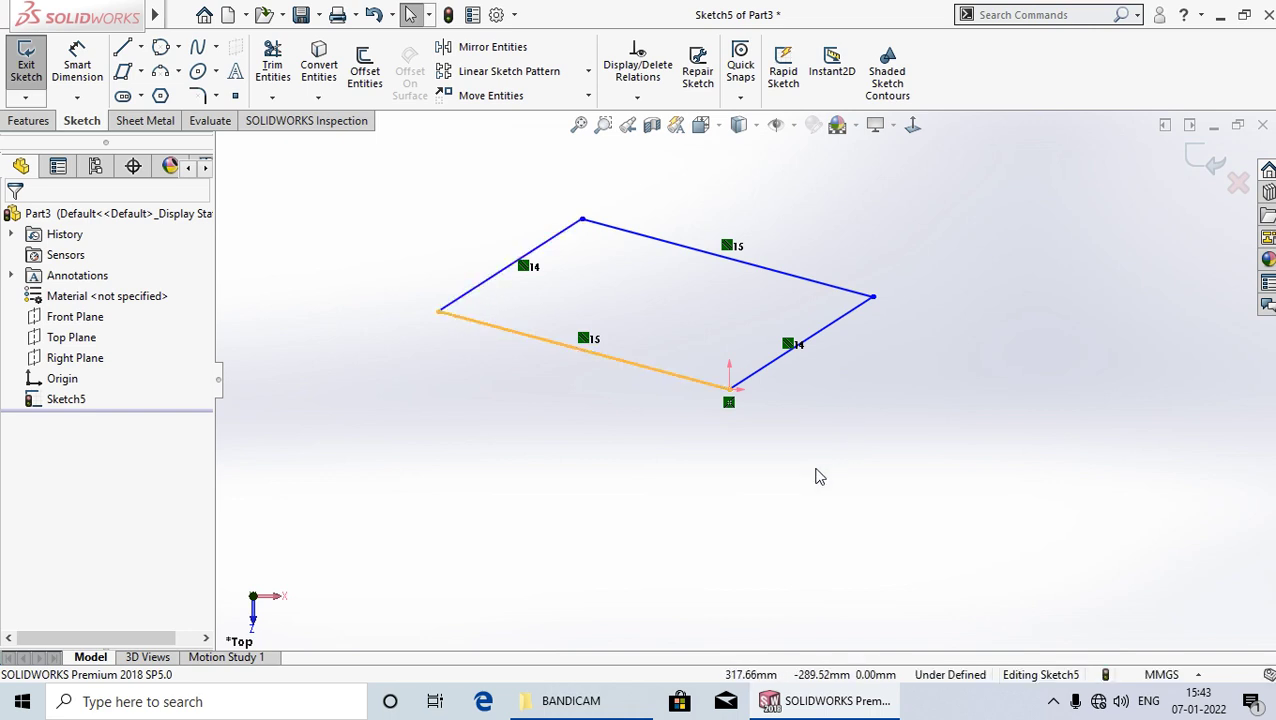
middle_click_drag(816, 476, 893, 550, "ctrl")
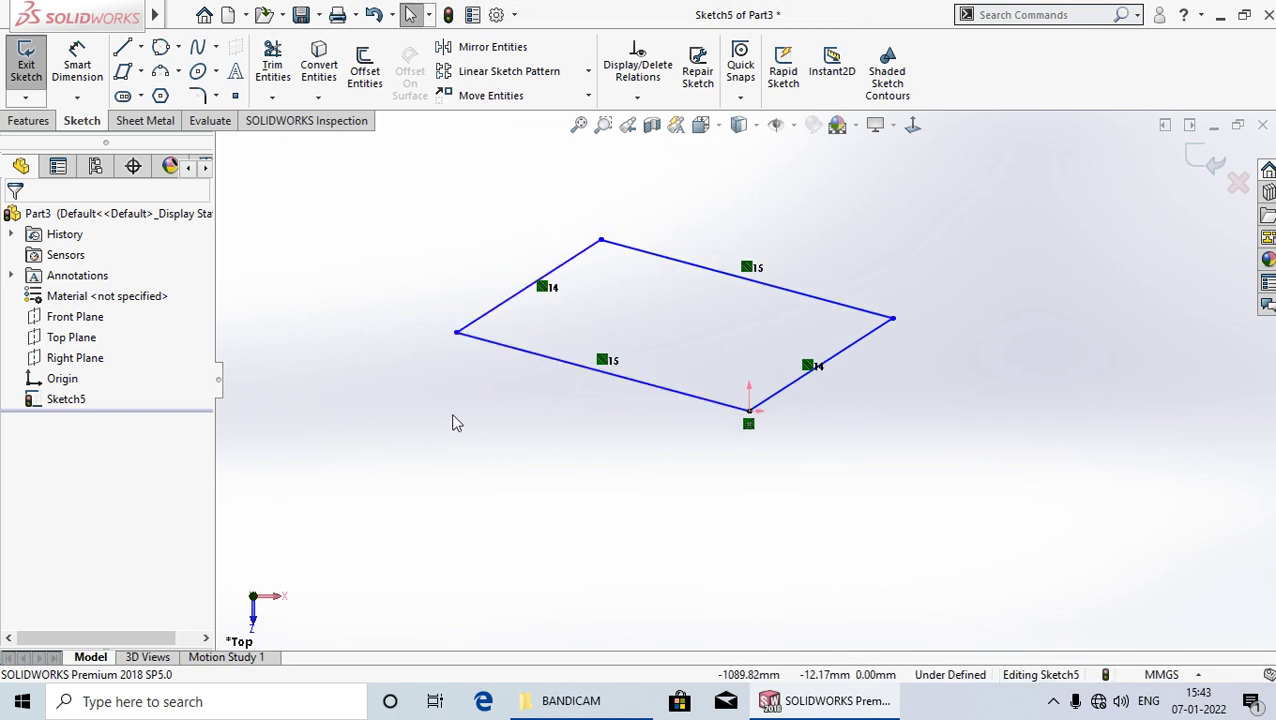
Dimension the parallelogram's bottom edge to 135 and its lower-right side to 120.
left_click(78, 64)
left_click(571, 368)
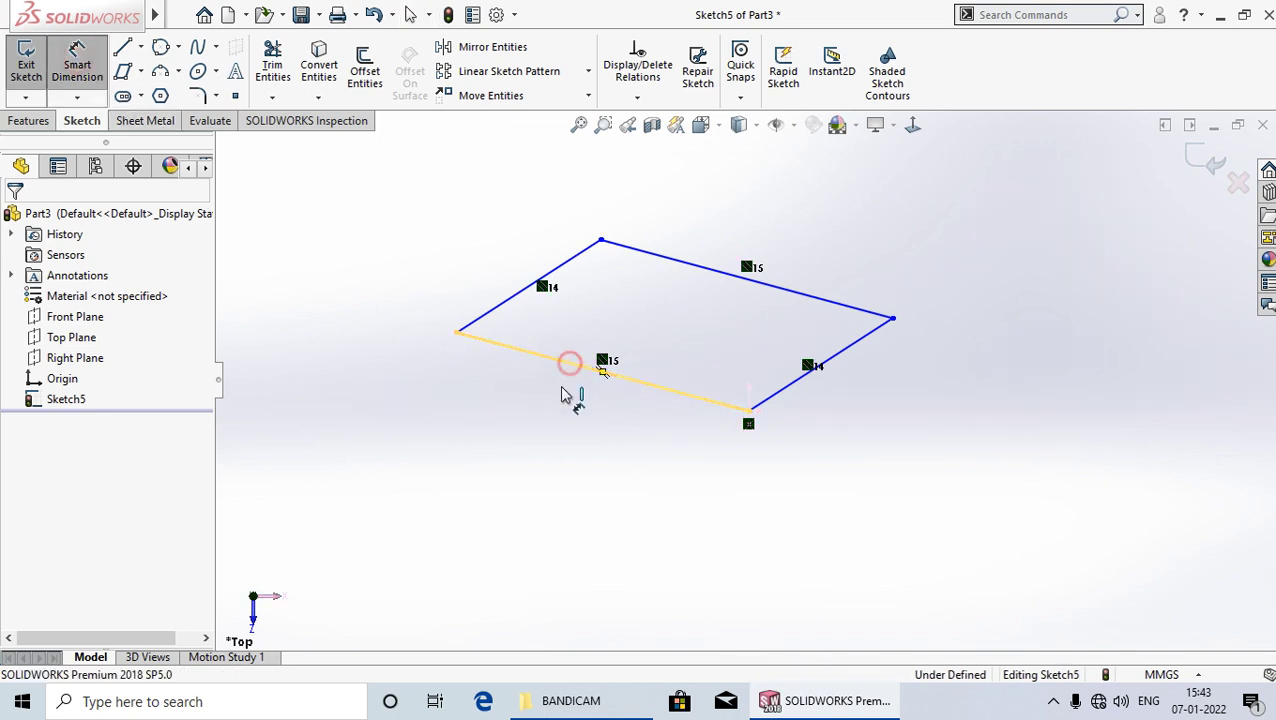
left_click(560, 415)
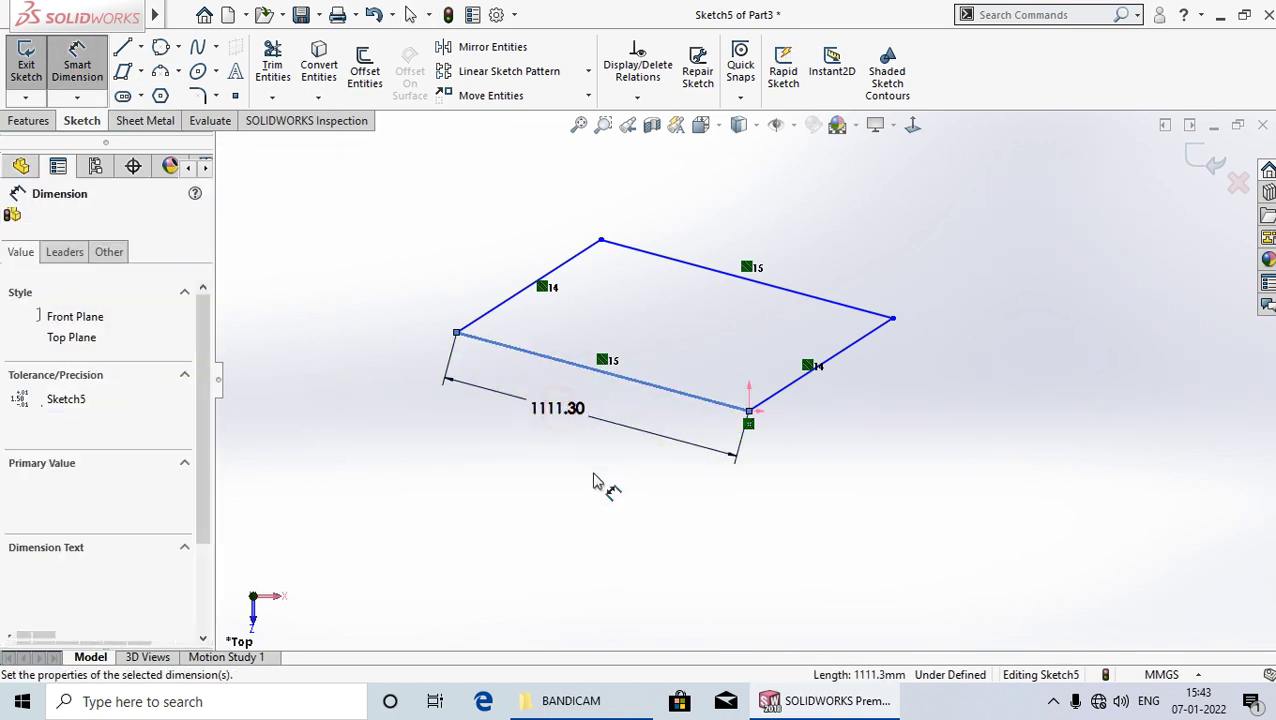
type("135")
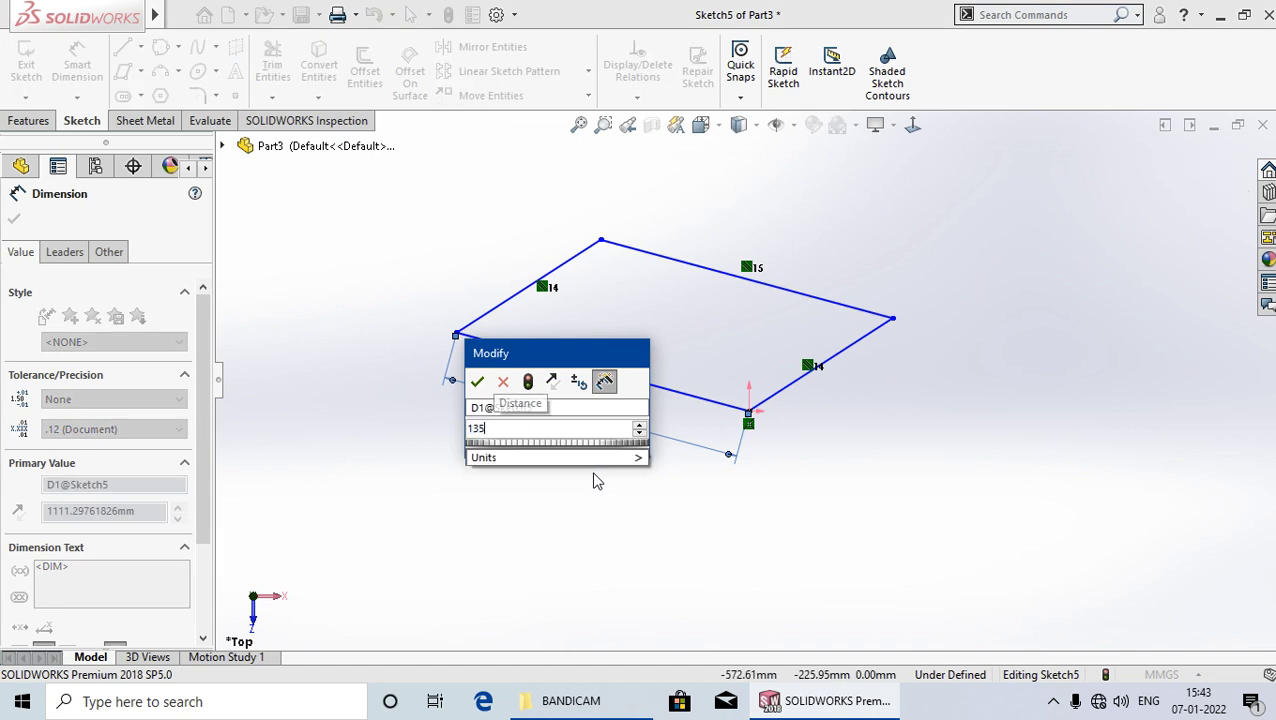
key("Return")
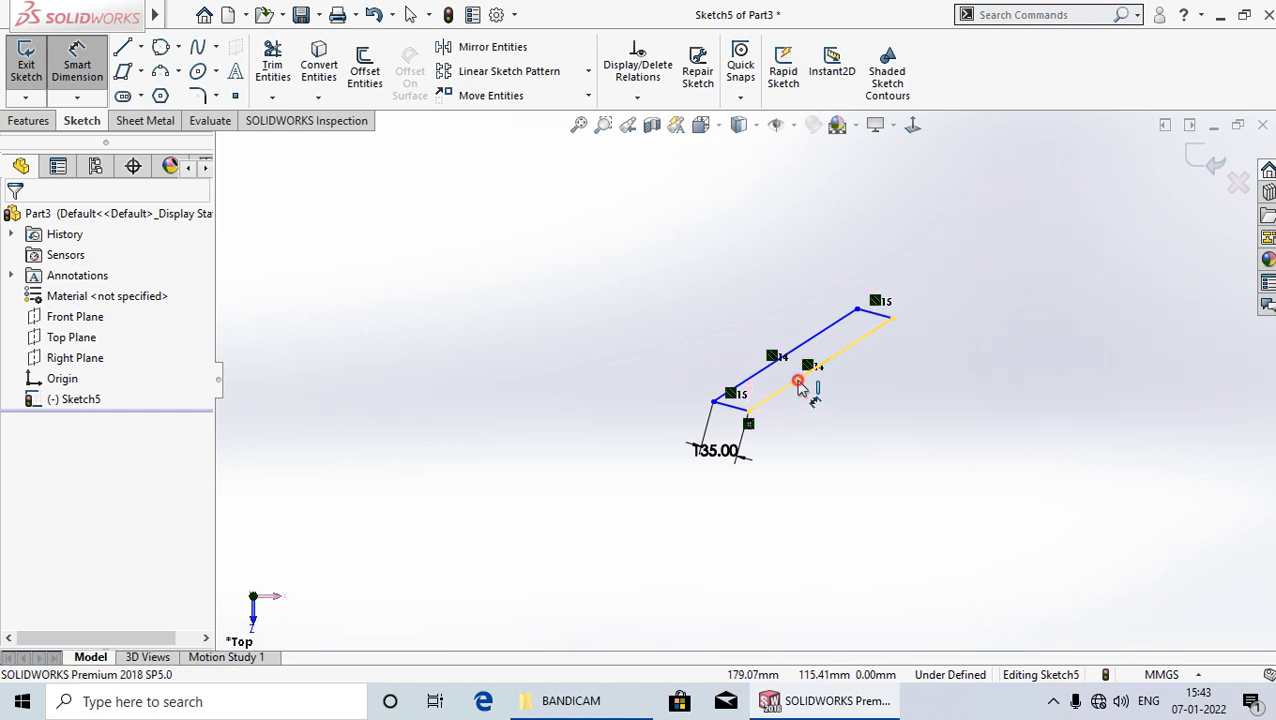
left_click(800, 377)
left_click(857, 403)
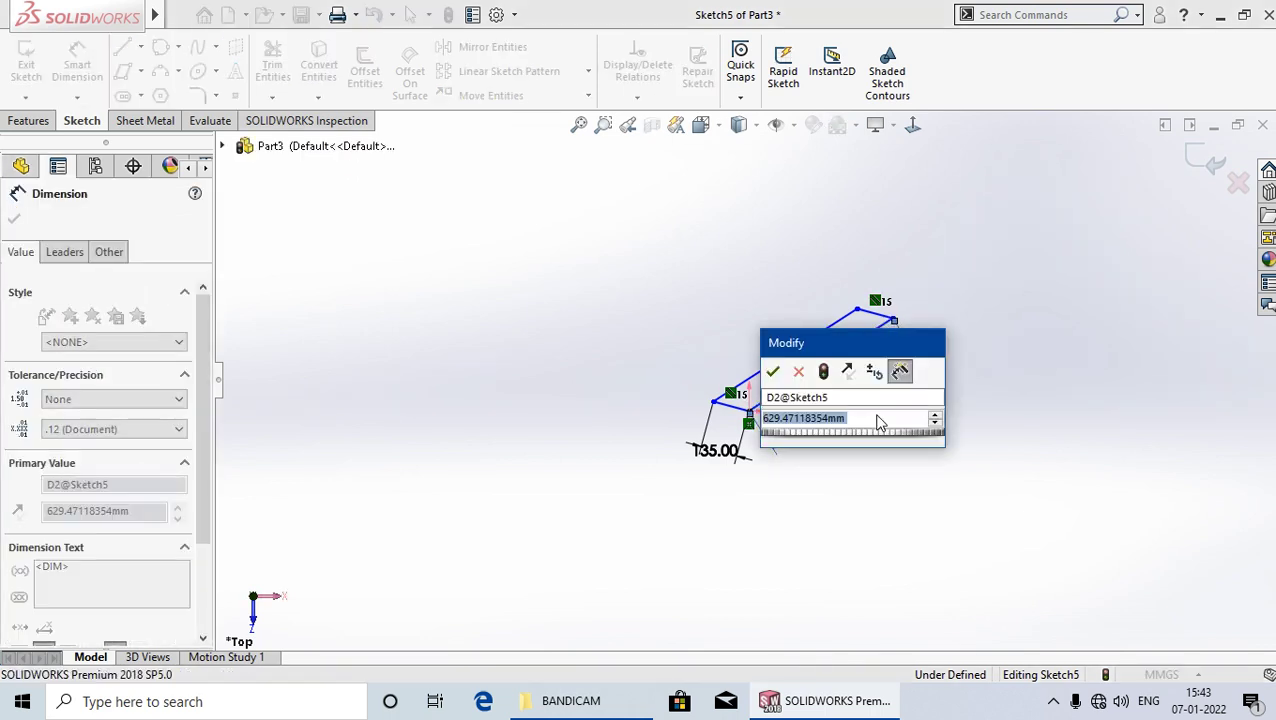
type("120")
key("Return")
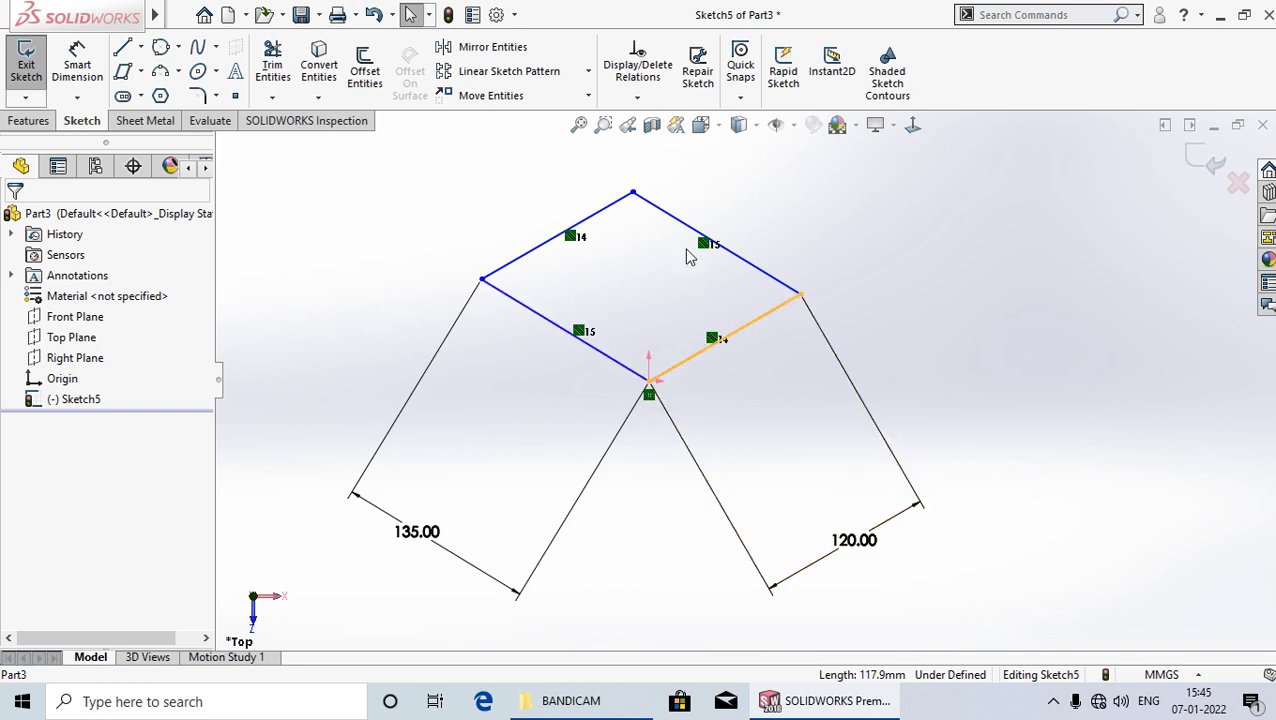
Draw a horizontal centerline starting from the parallelogram's bottom corner.
left_click(144, 48)
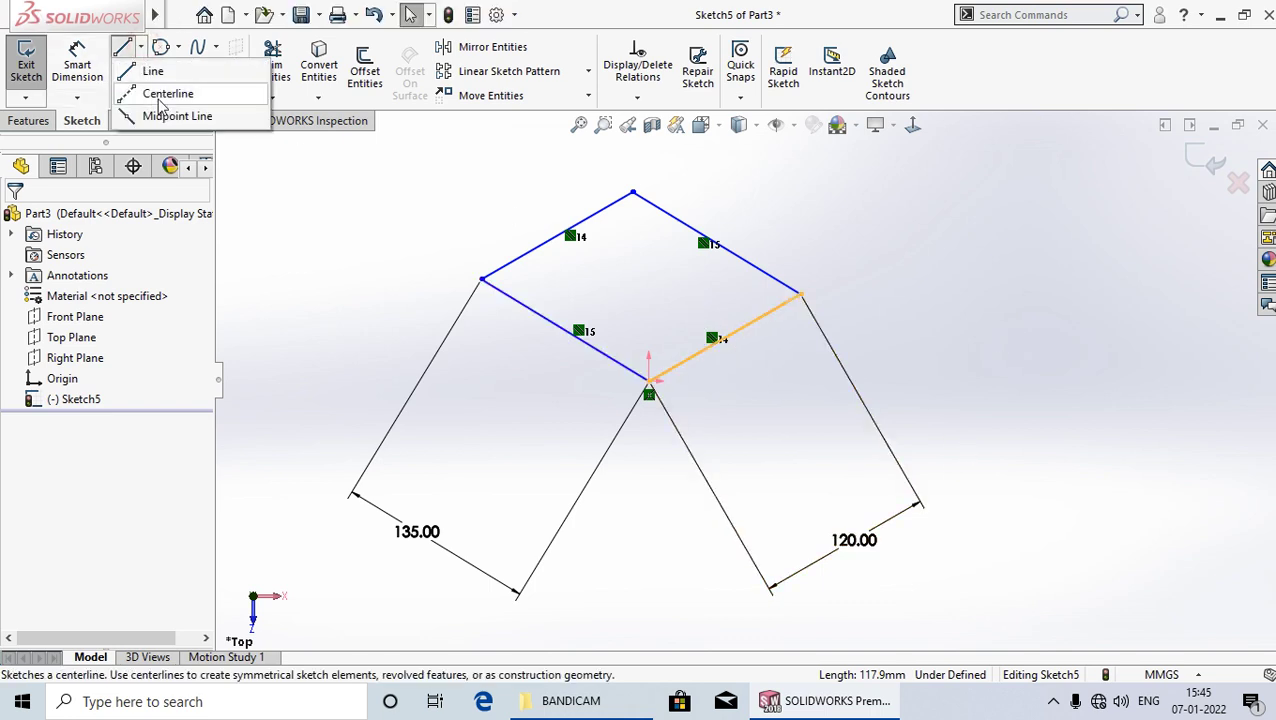
left_click(165, 95)
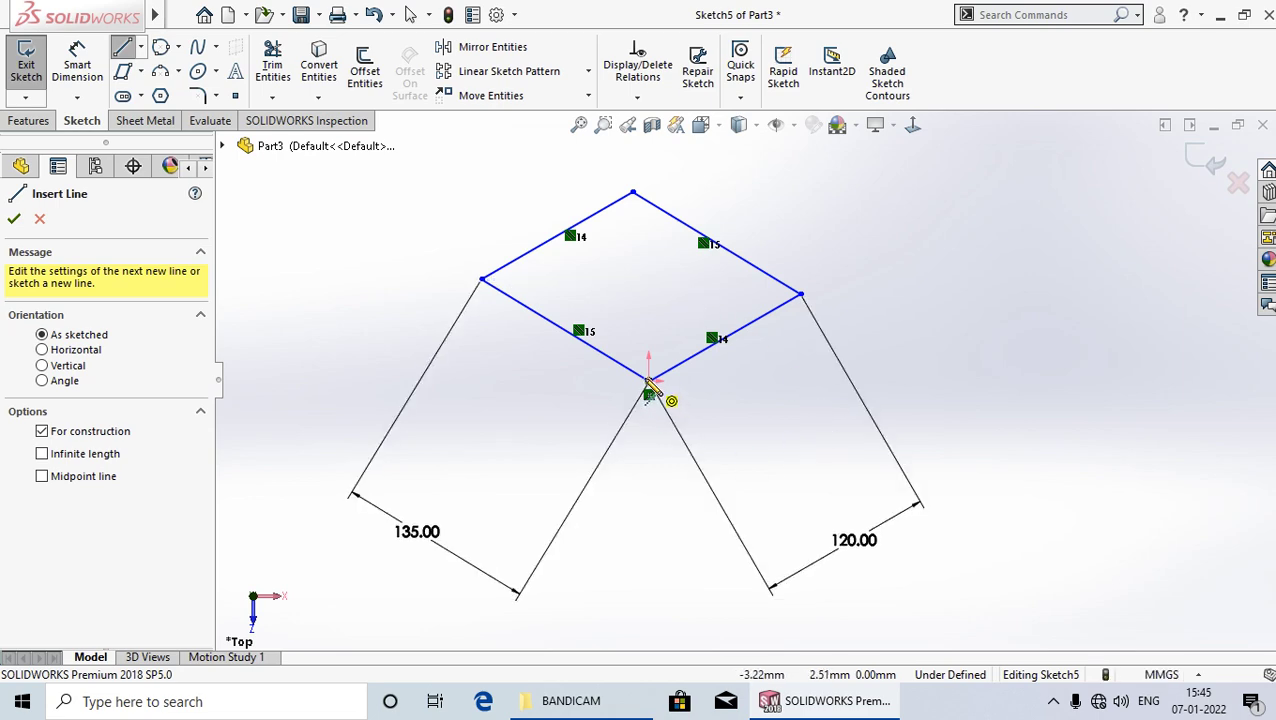
left_click(649, 381)
right_click(969, 382)
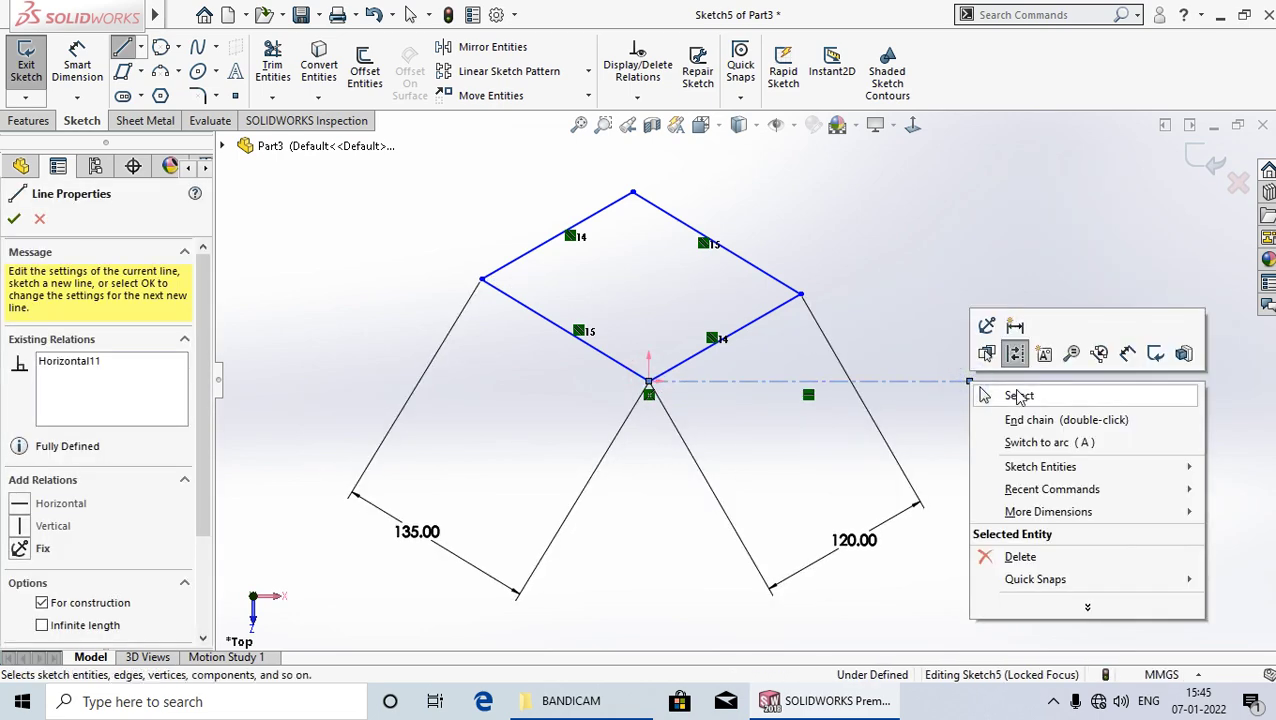
left_click(1010, 392)
Add a 30° angle between the lower-right side and centerline, and 60° at the left corner.
left_click(77, 62)
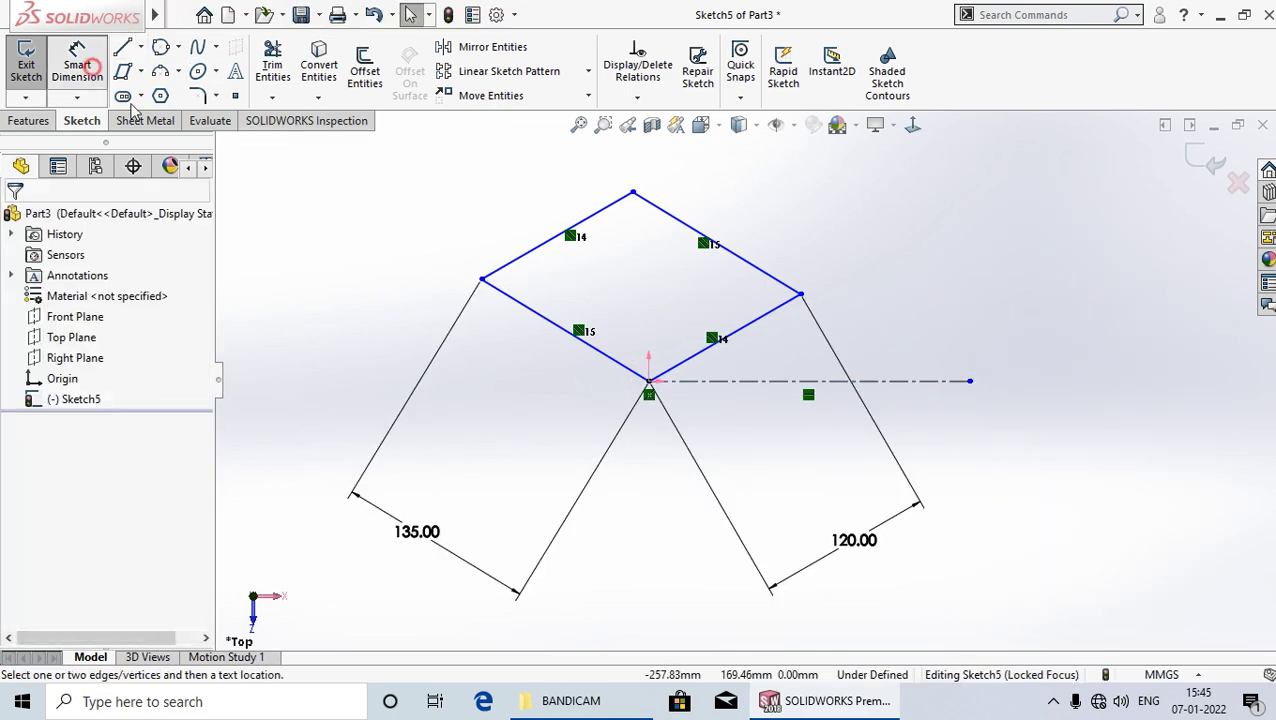
left_click(698, 360)
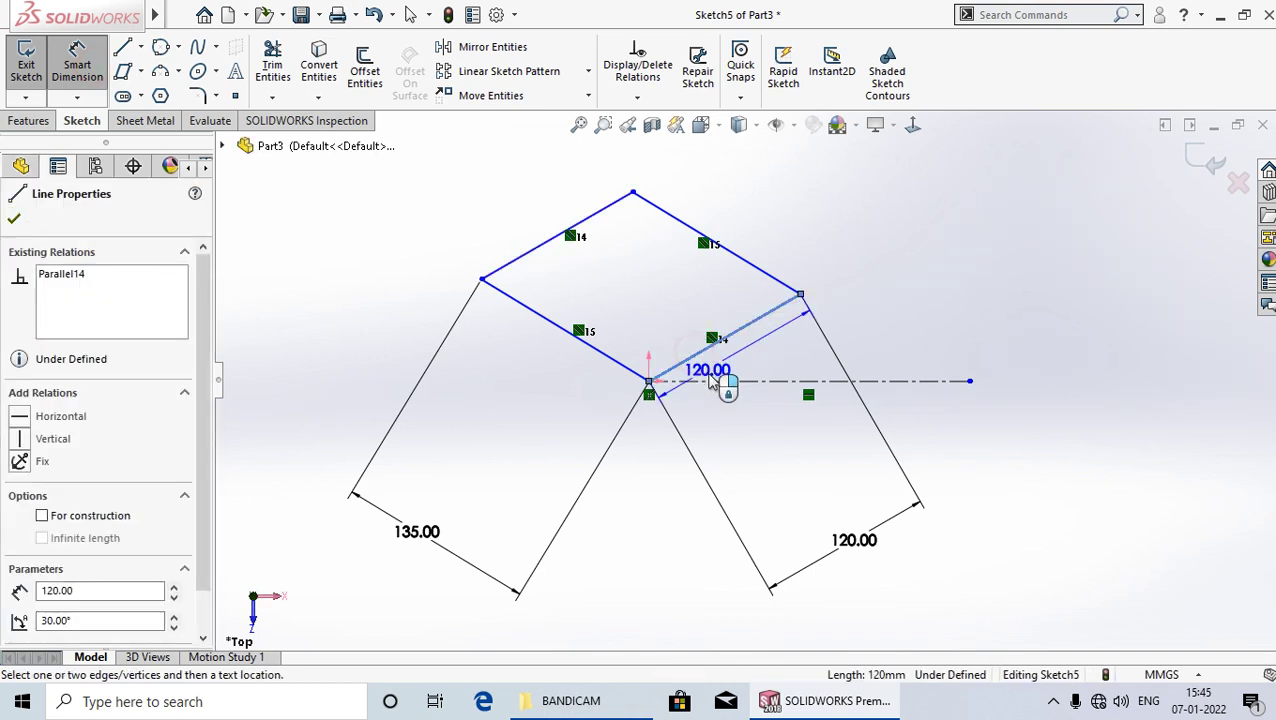
left_click(714, 381)
left_click(720, 380)
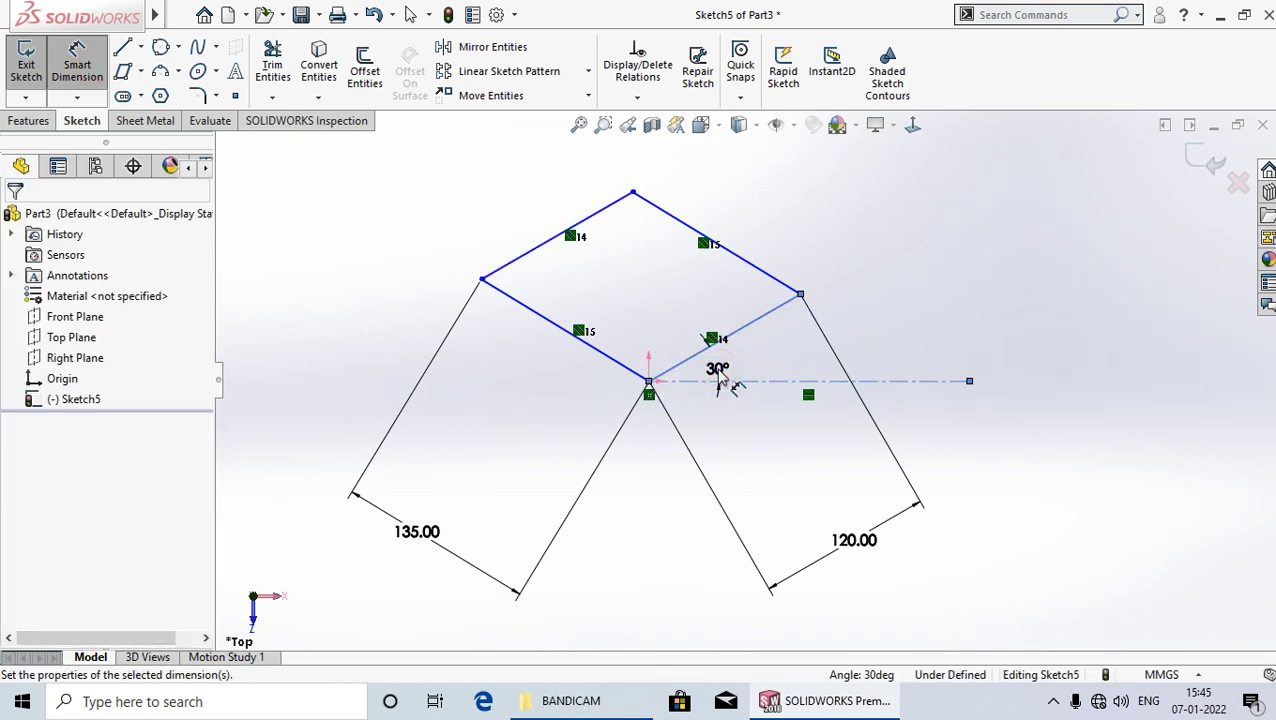
left_click(638, 346)
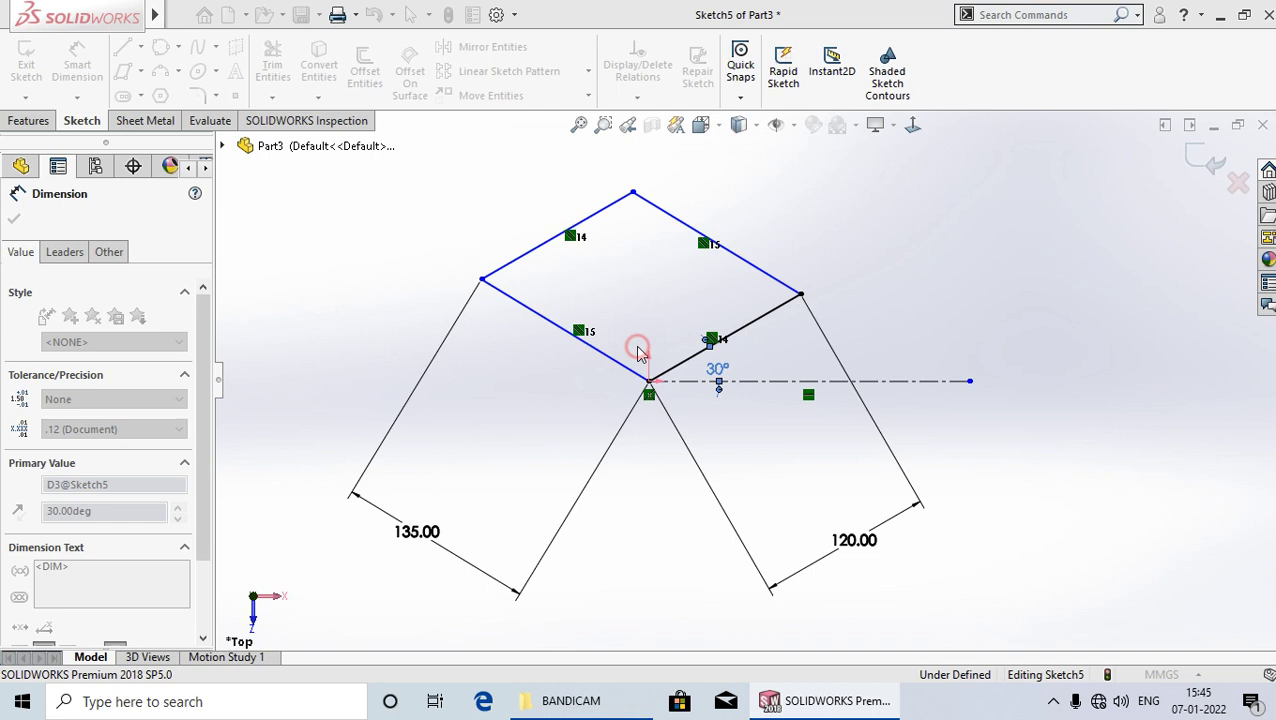
left_click(515, 260)
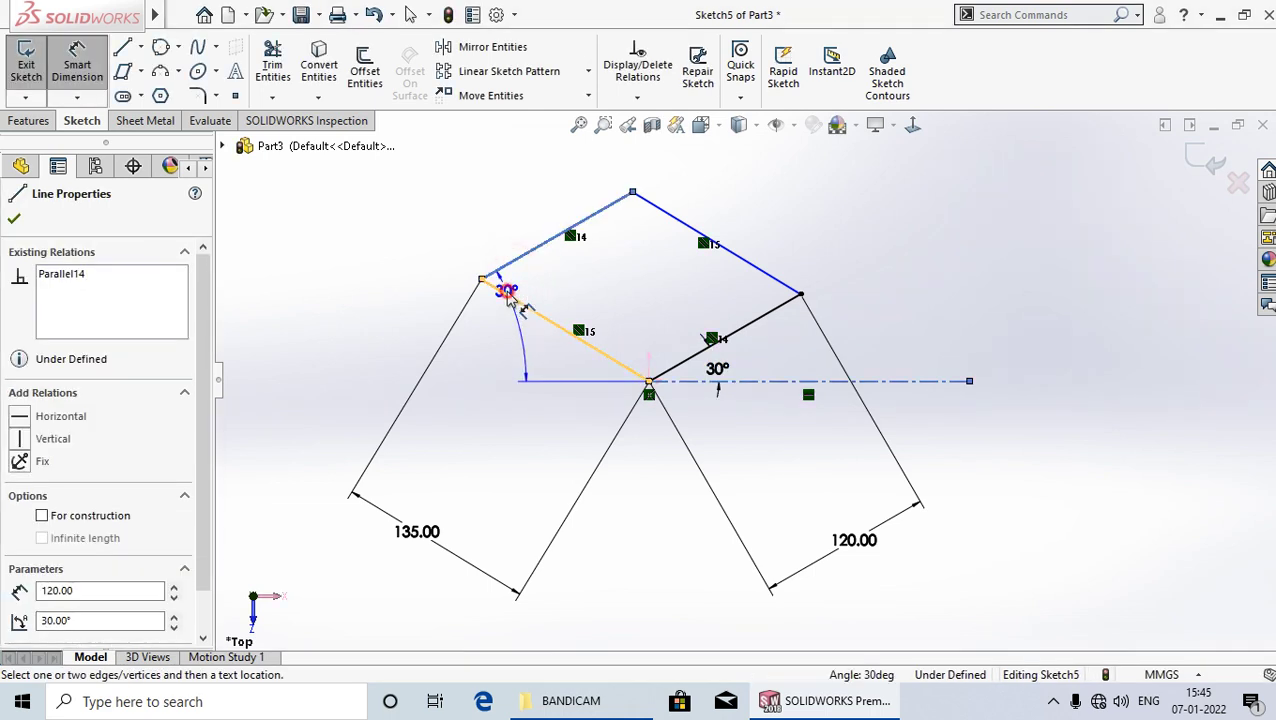
left_click(522, 303)
left_click(545, 295)
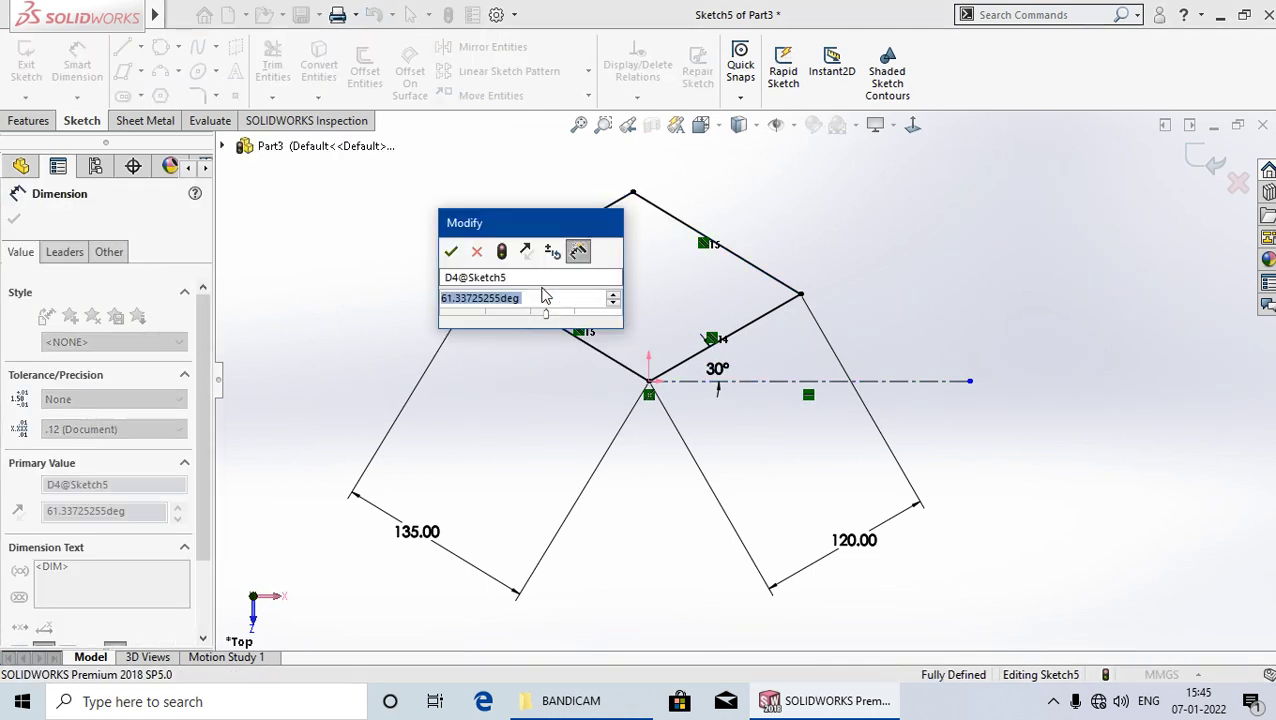
type("60")
key("Return")
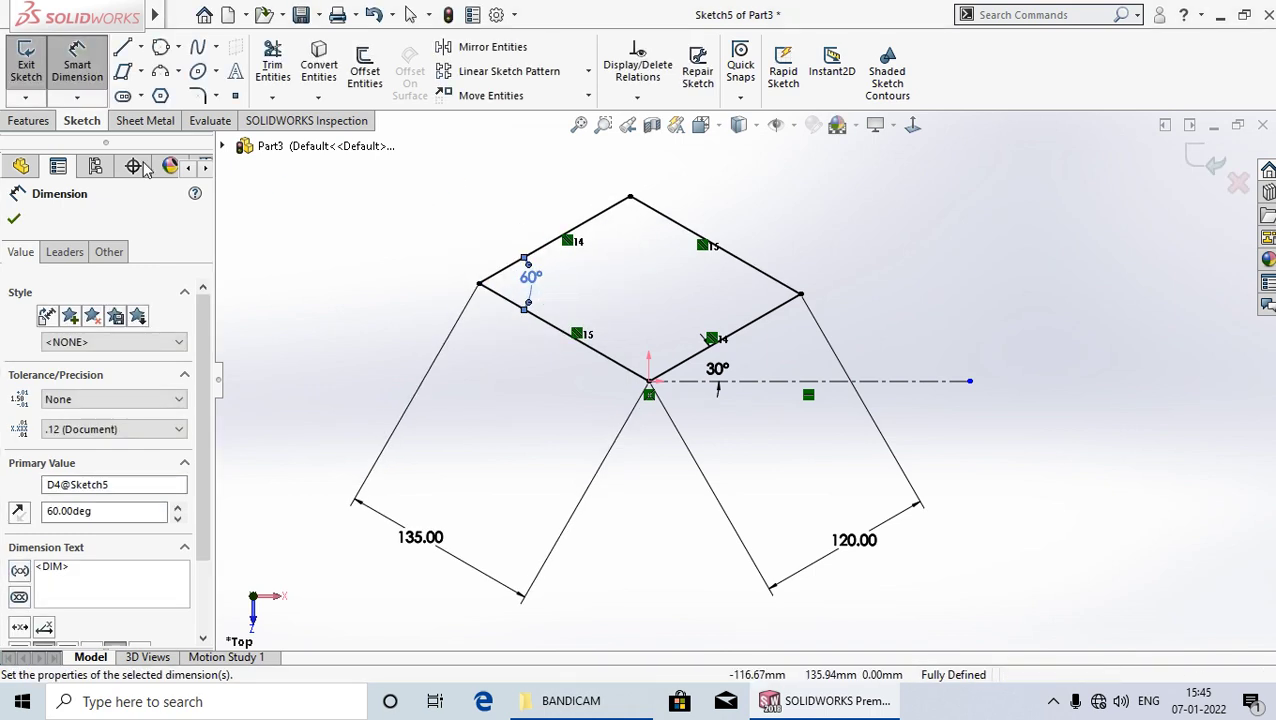
Exit Sketch5, leaving the fully defined parallelogram and centerline in the part.
key("Escape")
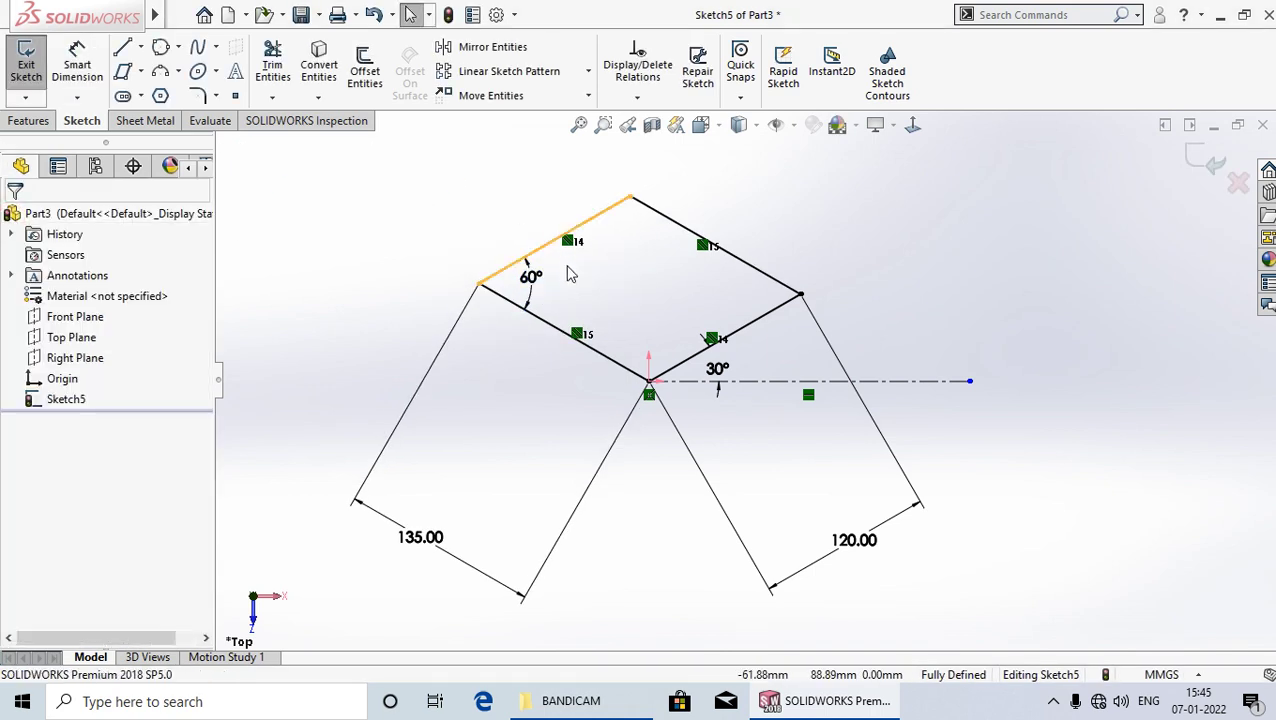
key("z")
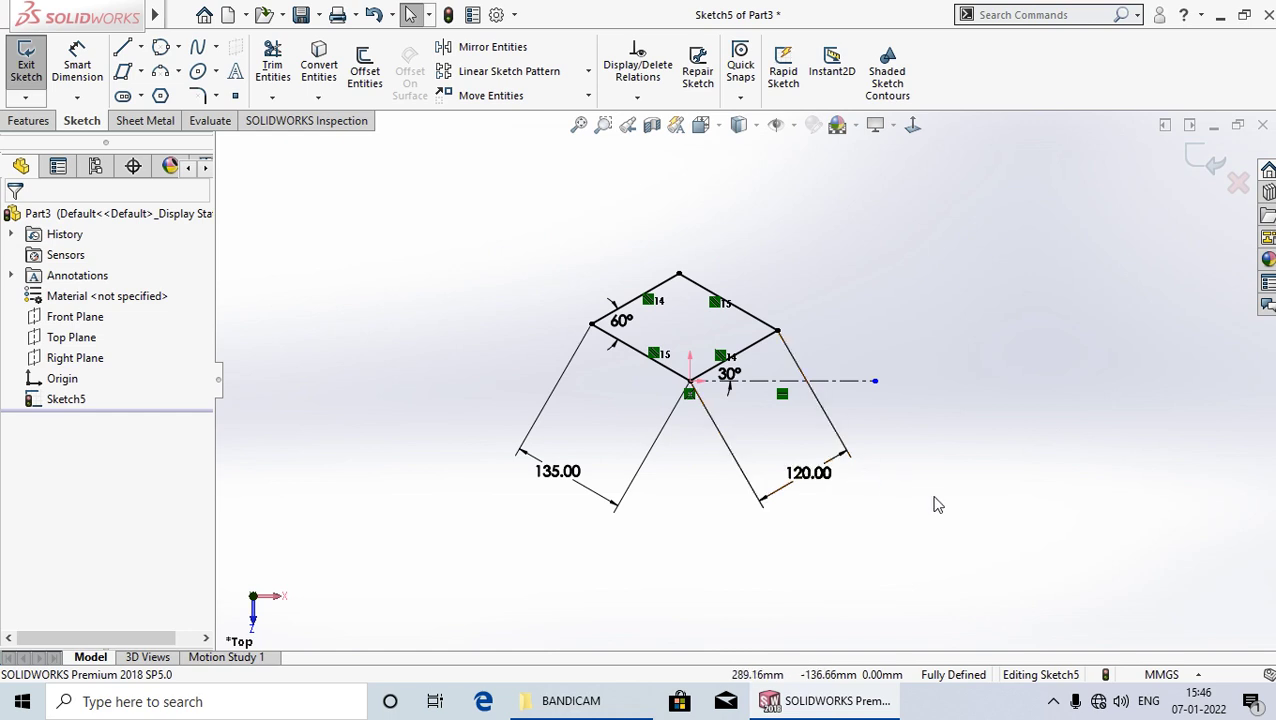
key("shift+z")
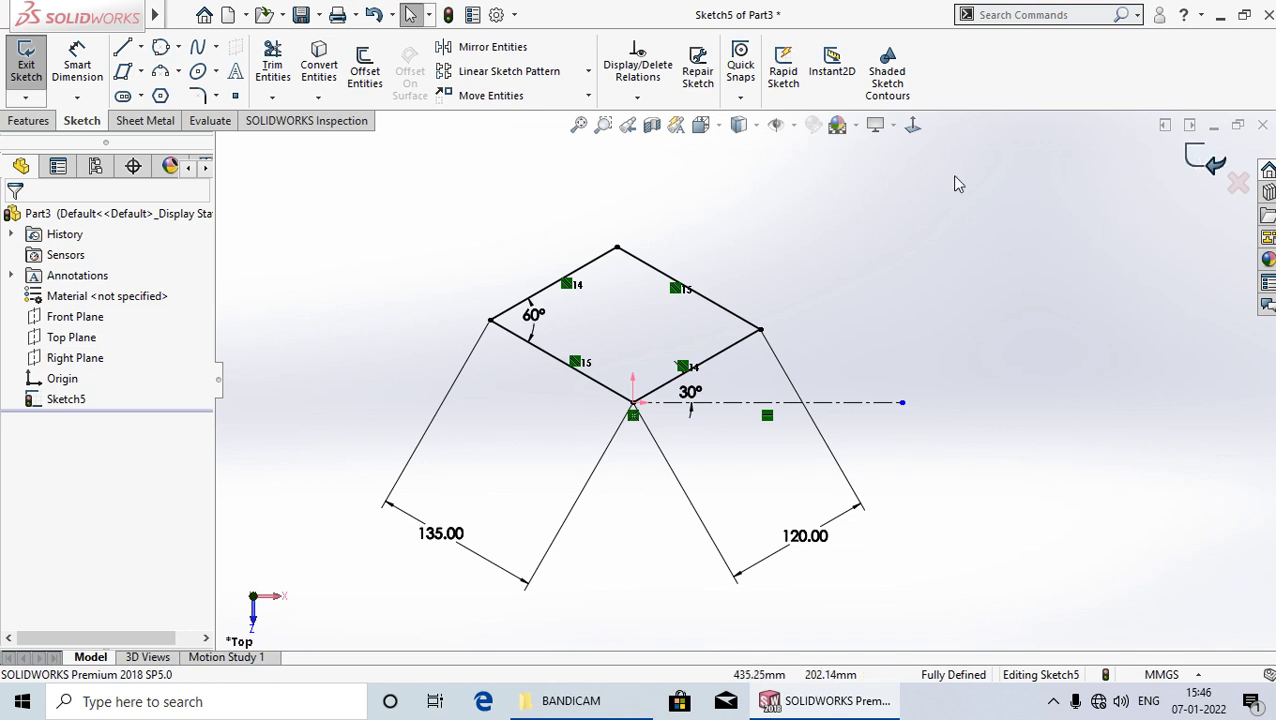
left_click(28, 66)
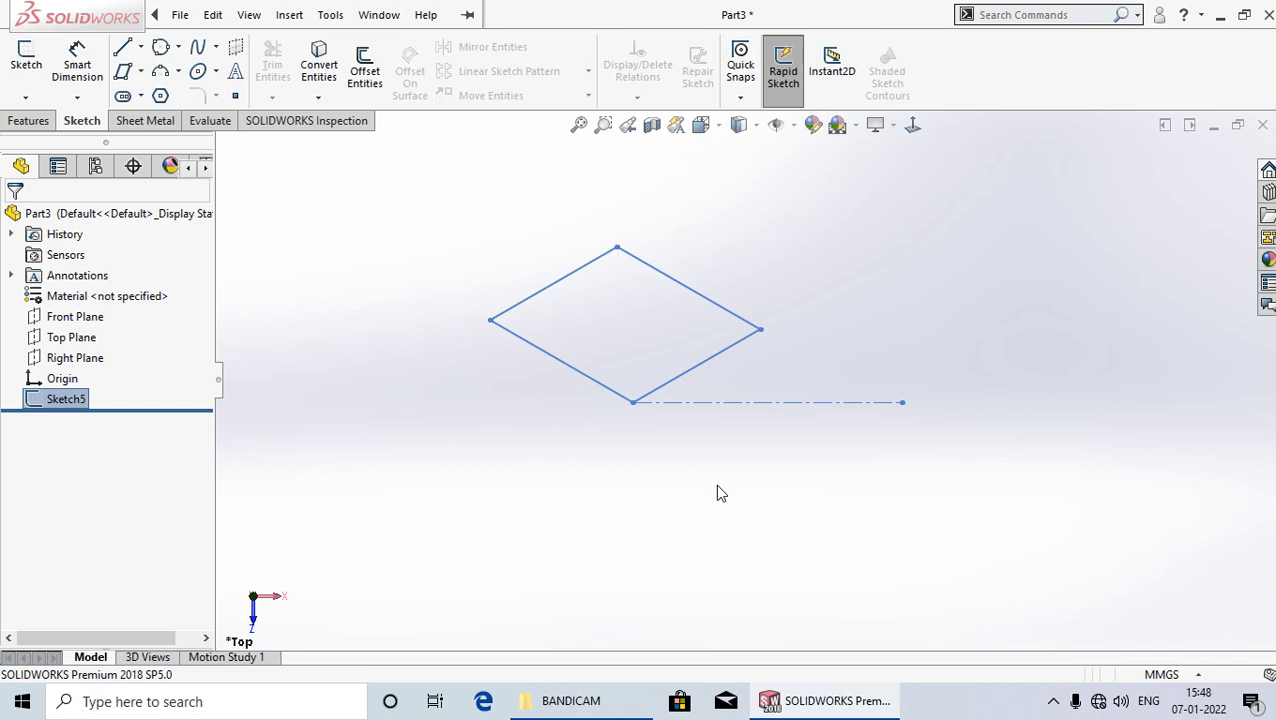
Save the part to Local Disk (D:) > SKETCH LACTURE with file name RECTANGLE.
key("ctrl+s")
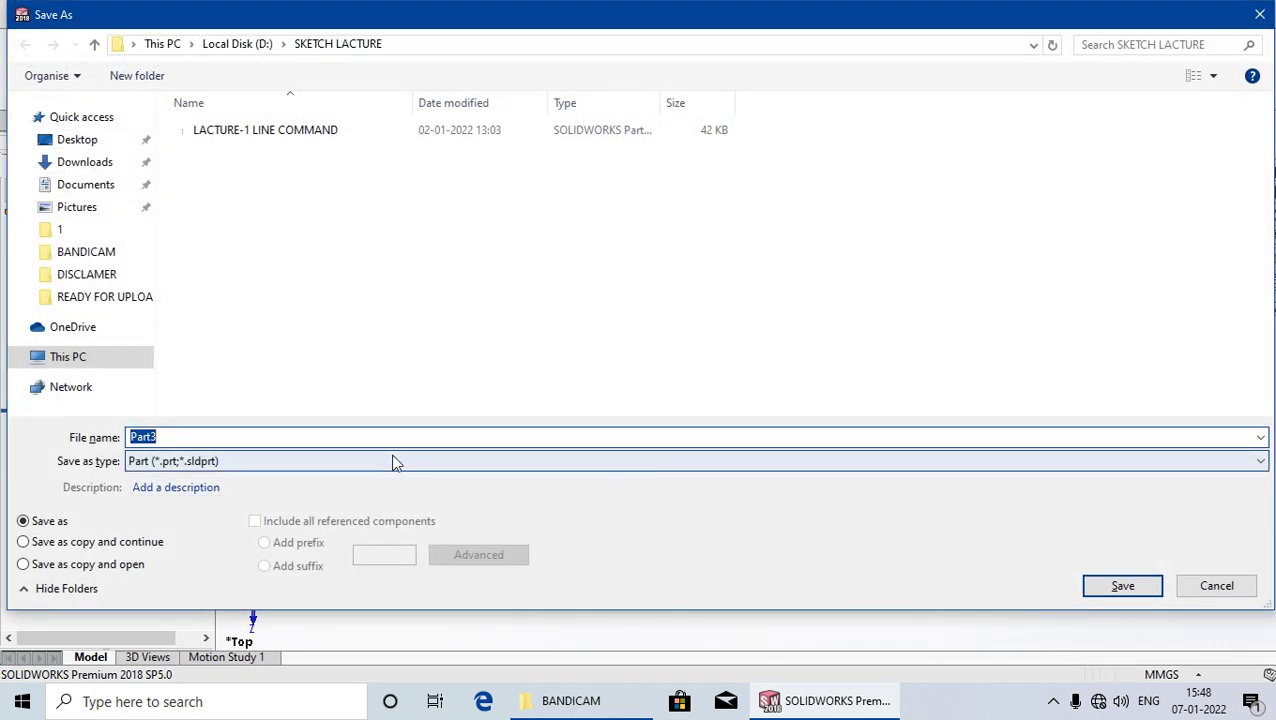
left_click(94, 44)
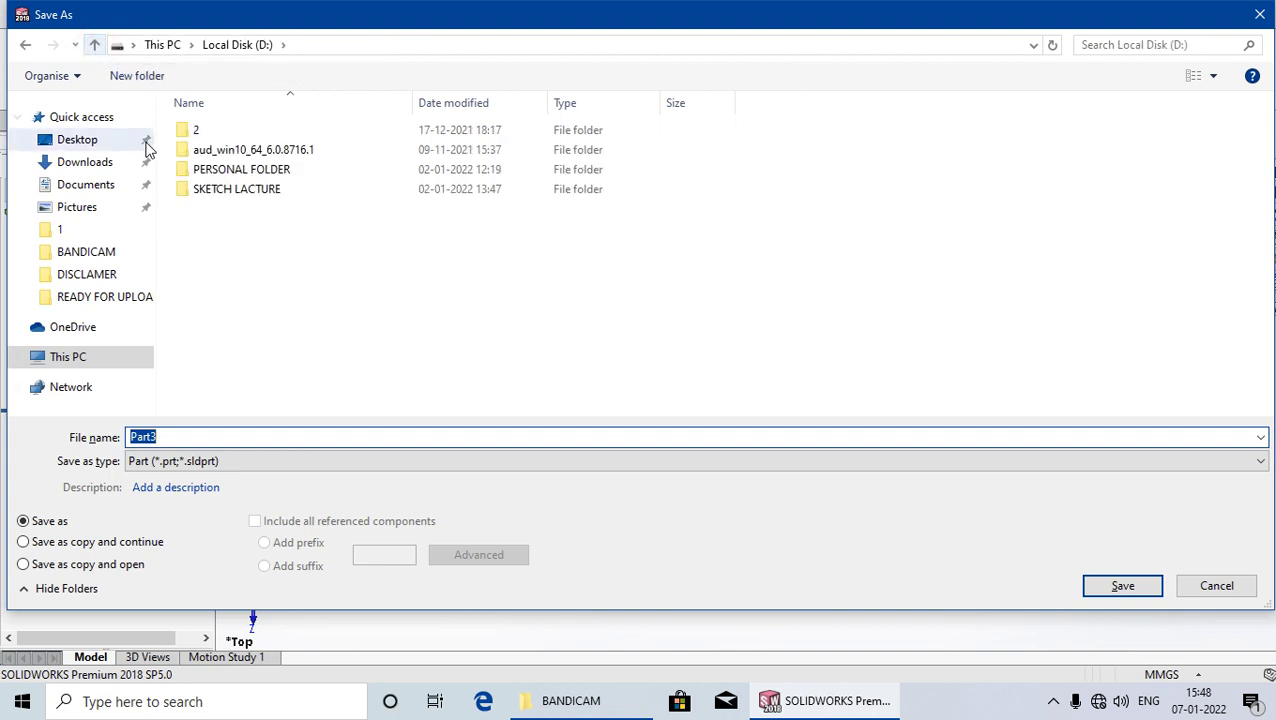
left_click(94, 44)
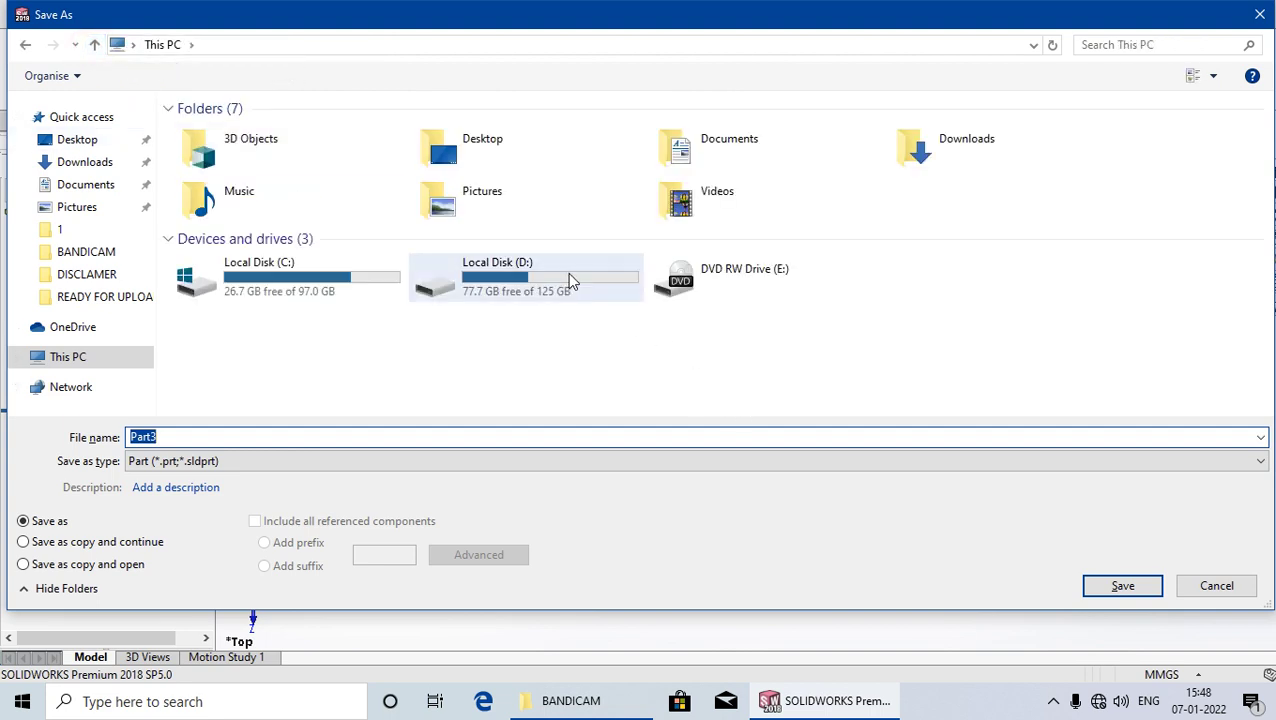
mouse_move(540, 276)
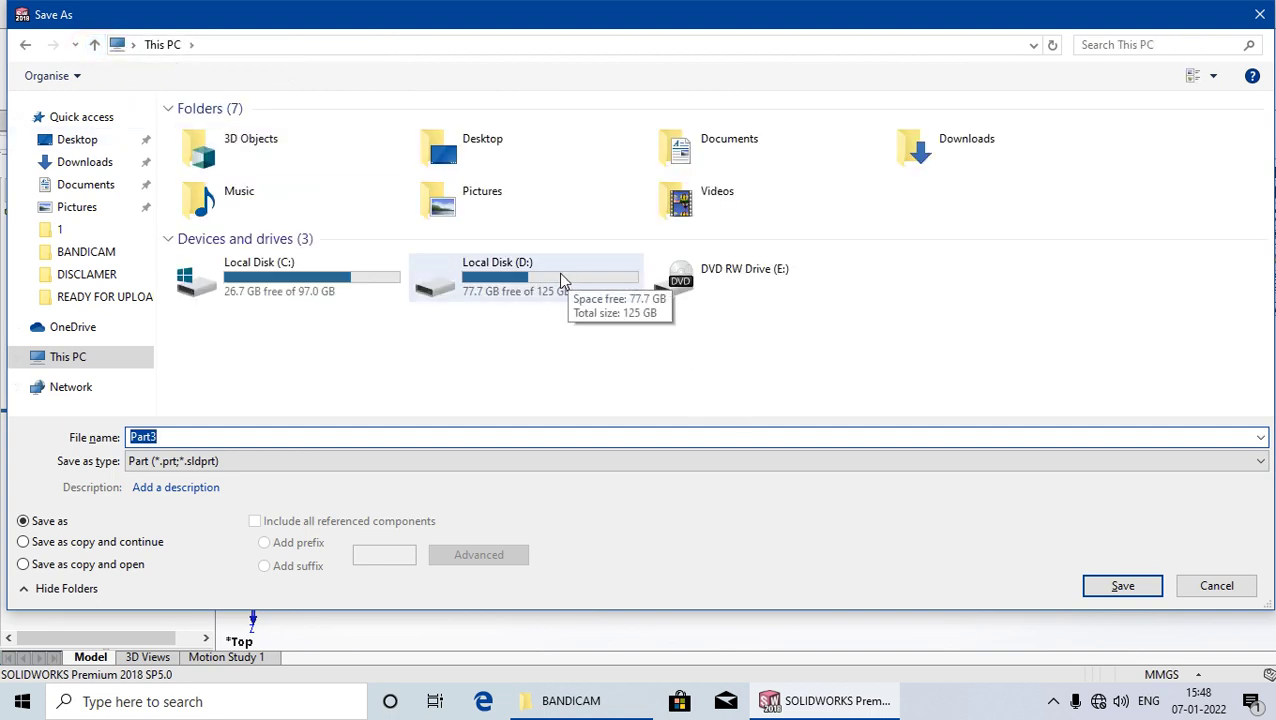
double_click(561, 280)
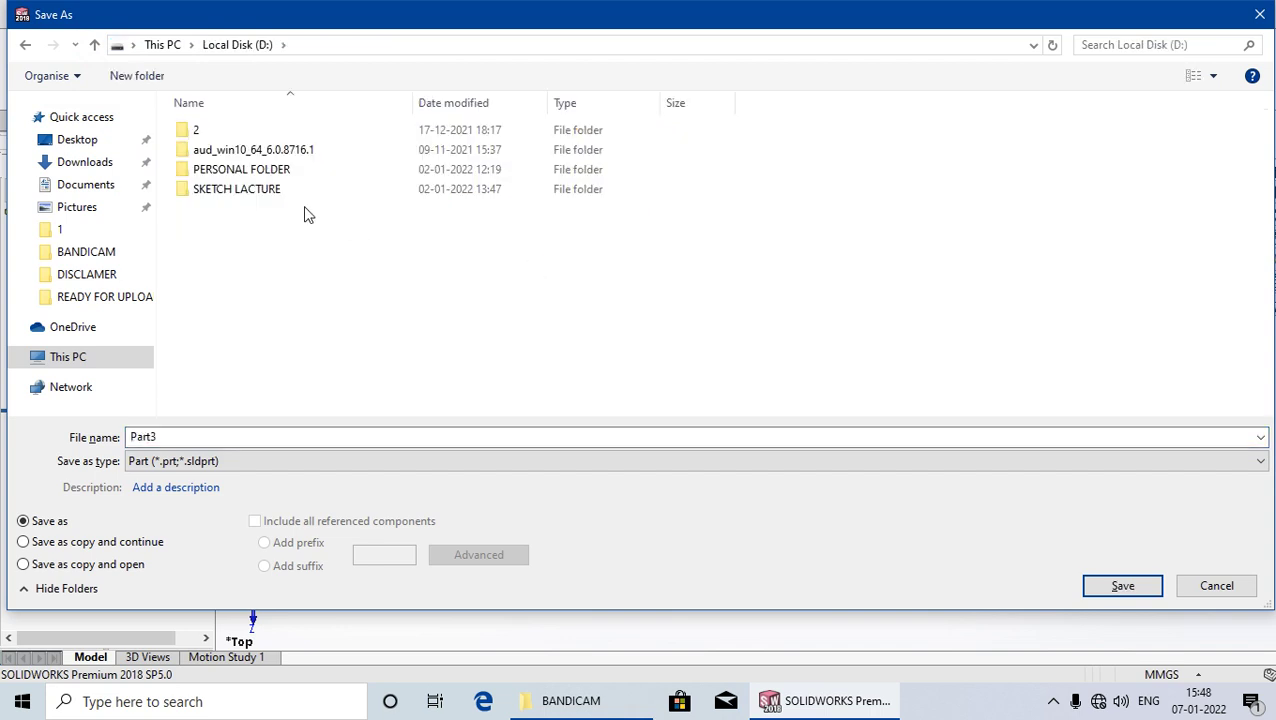
left_click(282, 191)
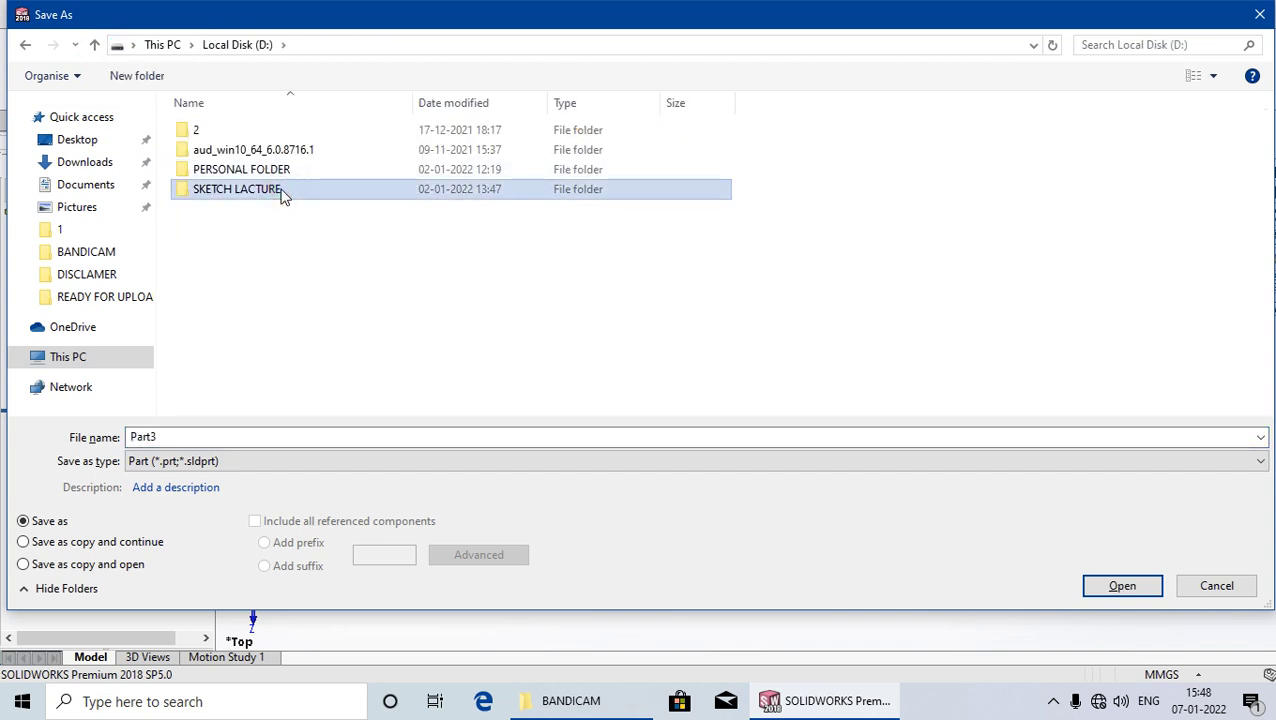
double_click(282, 191)
double_click(171, 432)
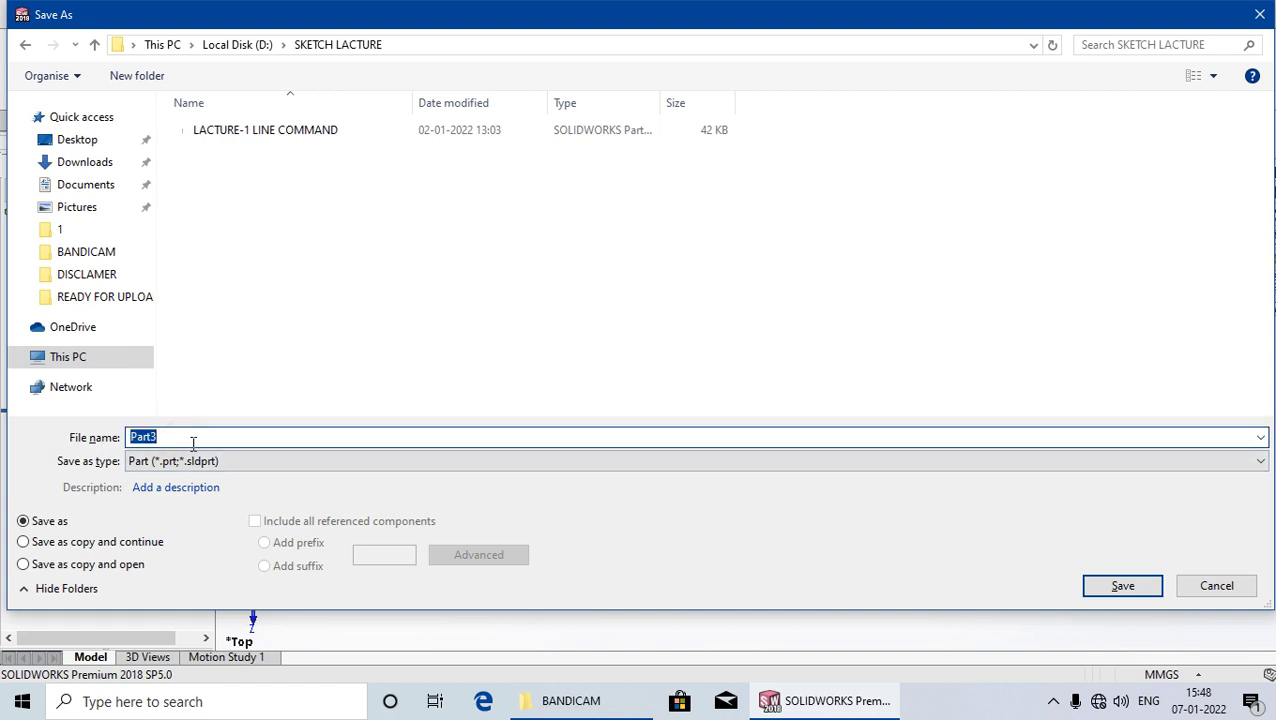
type("R")
type("EC")
type("TANG")
type("LE")
Confirm the save so the part is stored as RECTANGLE.
left_click(1118, 588)
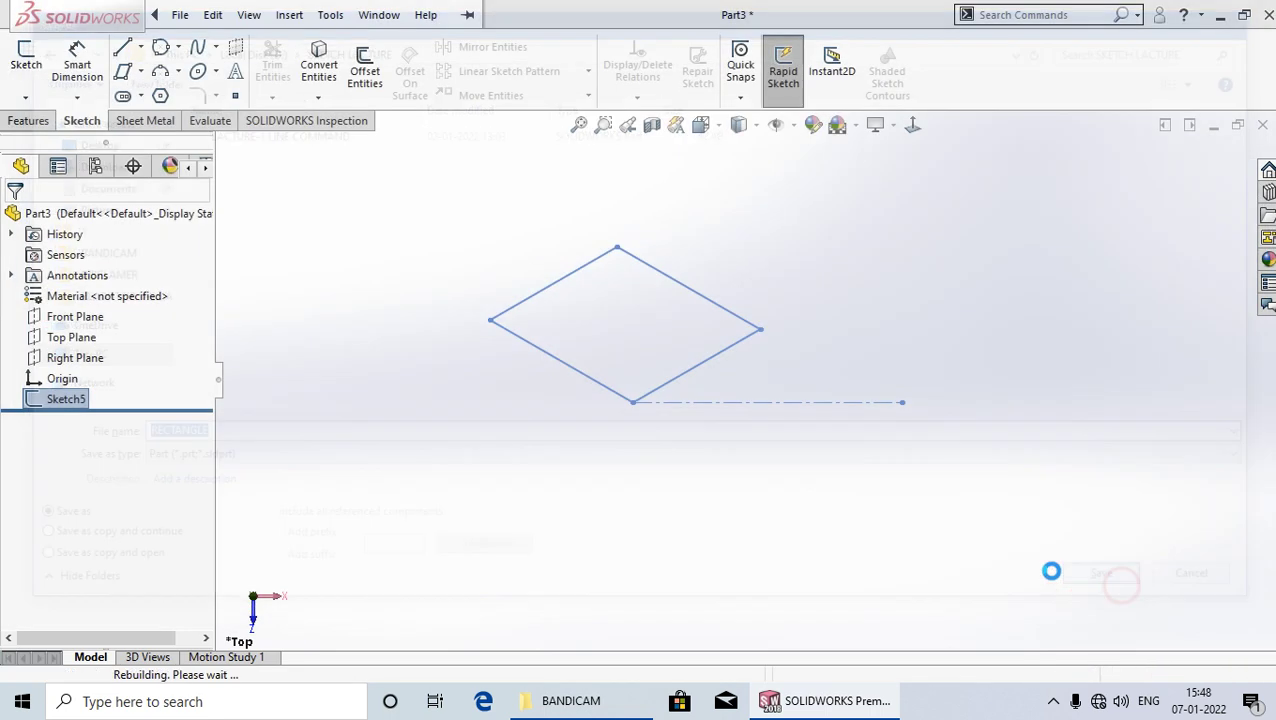